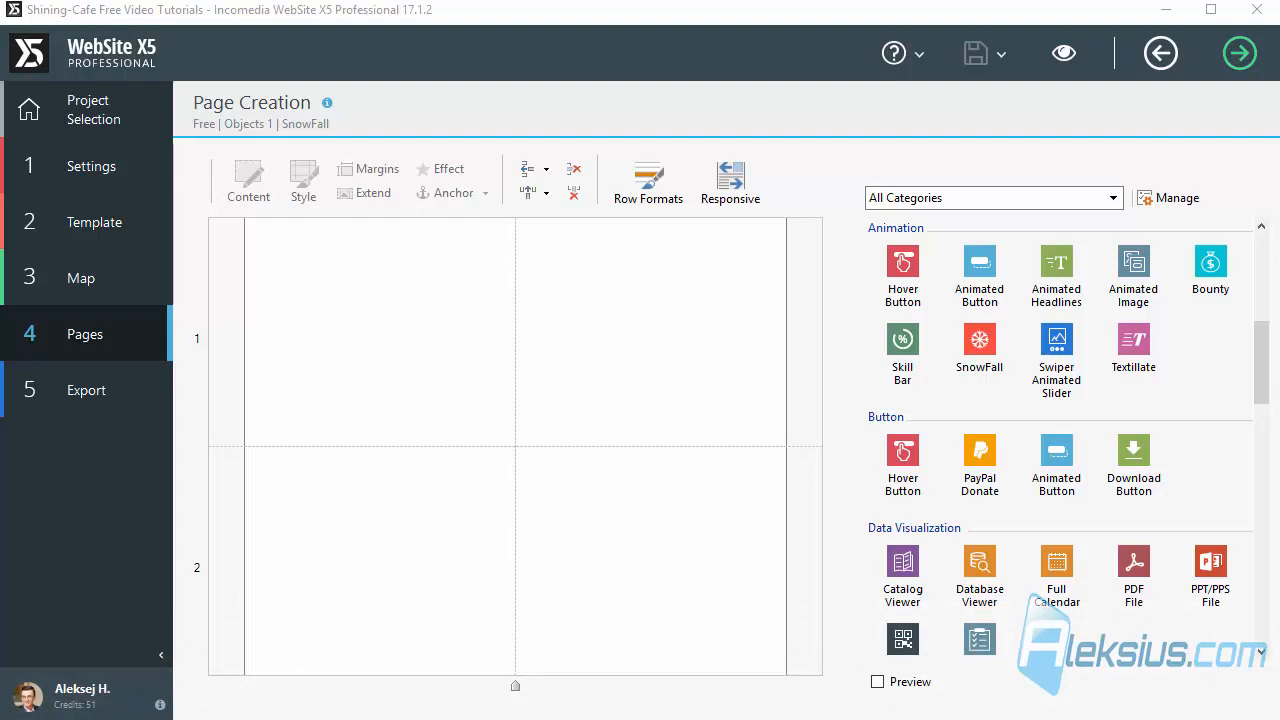
Step: Place a SnowFall object in the first cell of row 1 on the page and open its settings
drag(983, 342, 397, 325)
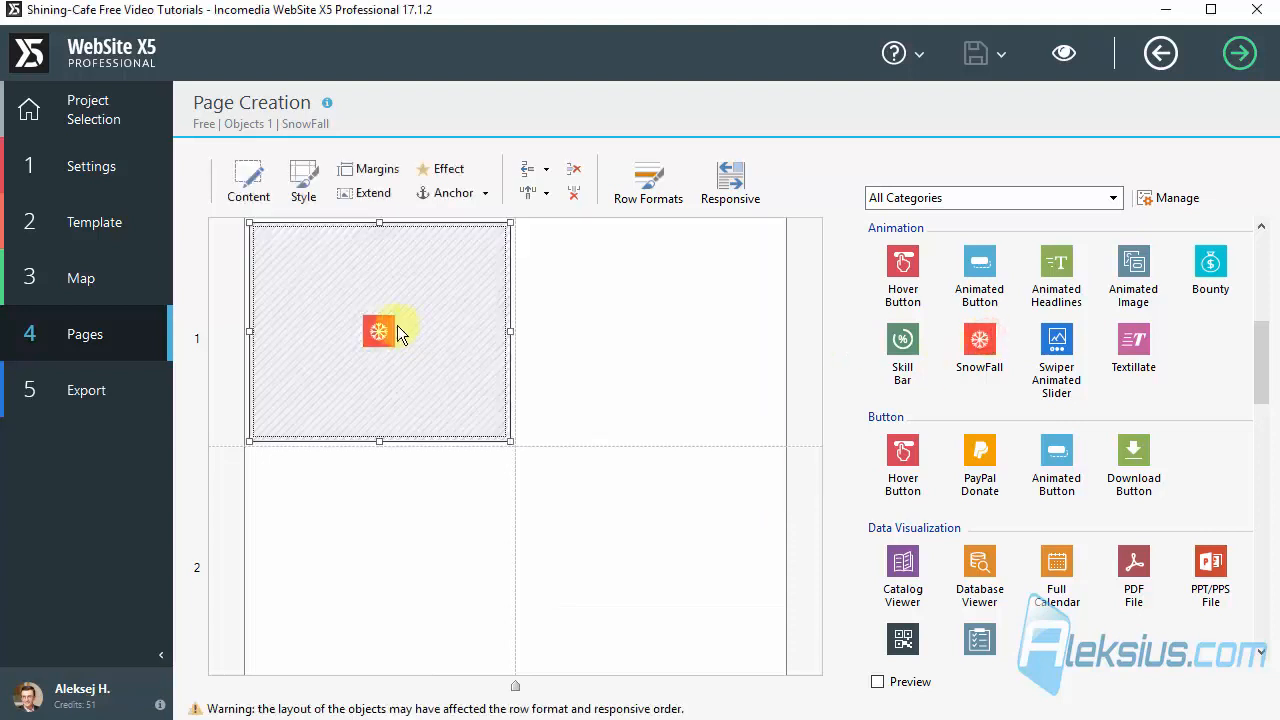
double_click(490, 296)
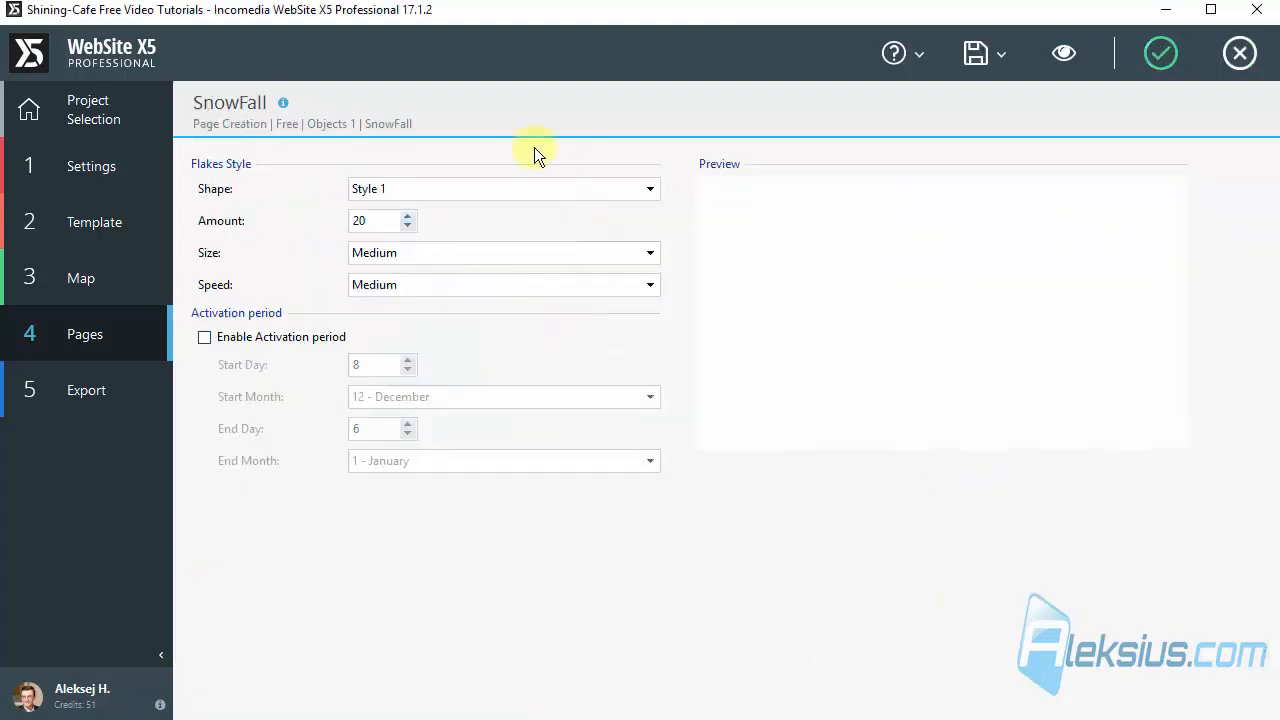
Step: Preview the falling flakes on the SnowFall page, compare with the Home Page, and close the preview
click(1066, 54)
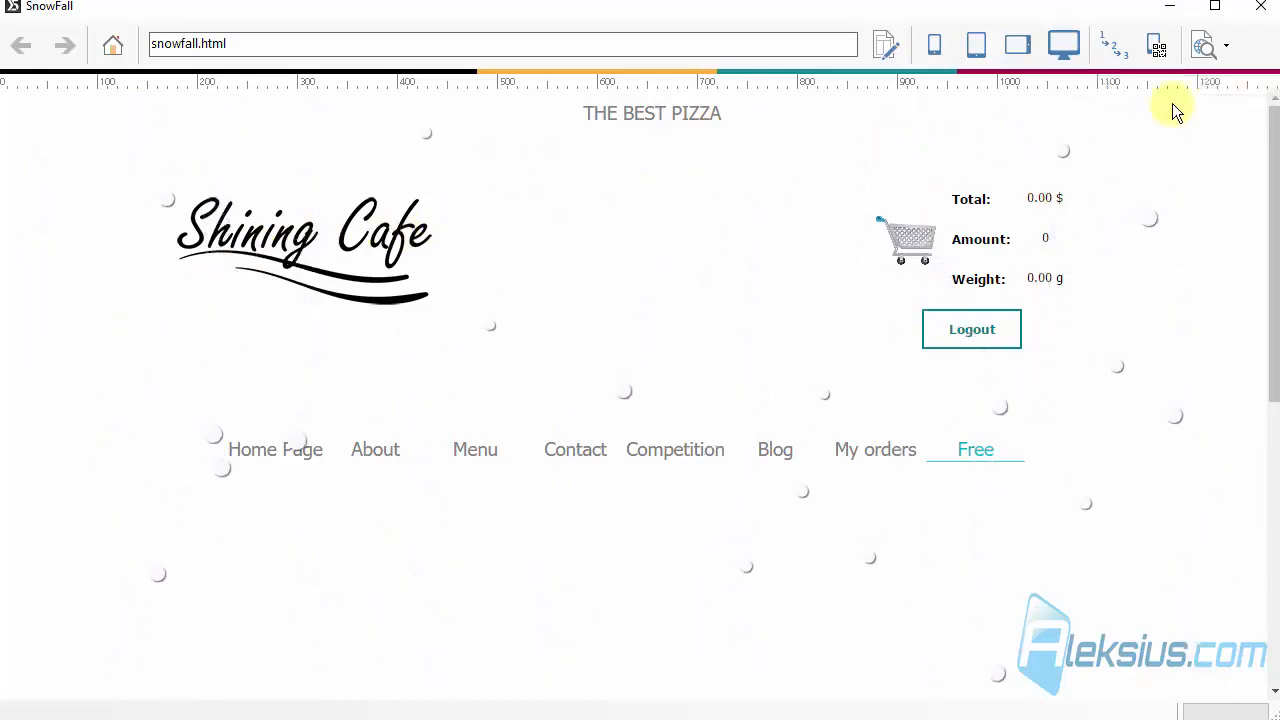
click(270, 455)
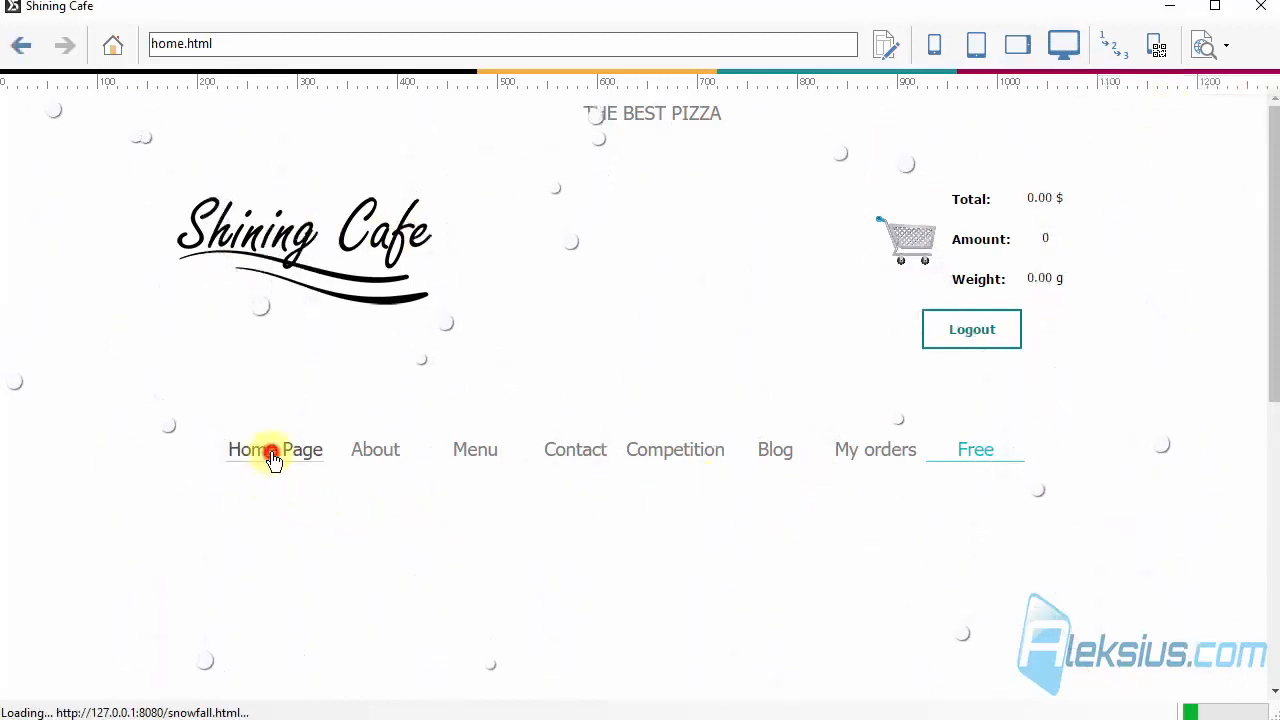
scroll(275, 468, down, 10)
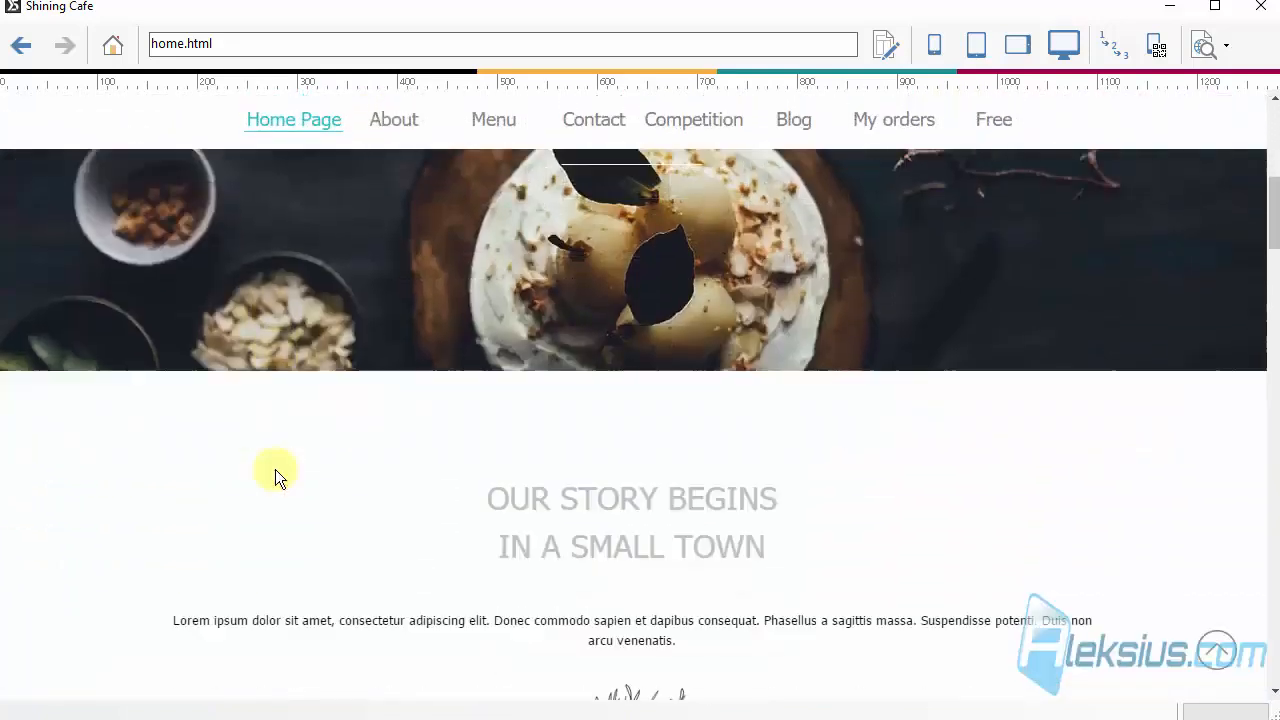
scroll(275, 472, down, 6)
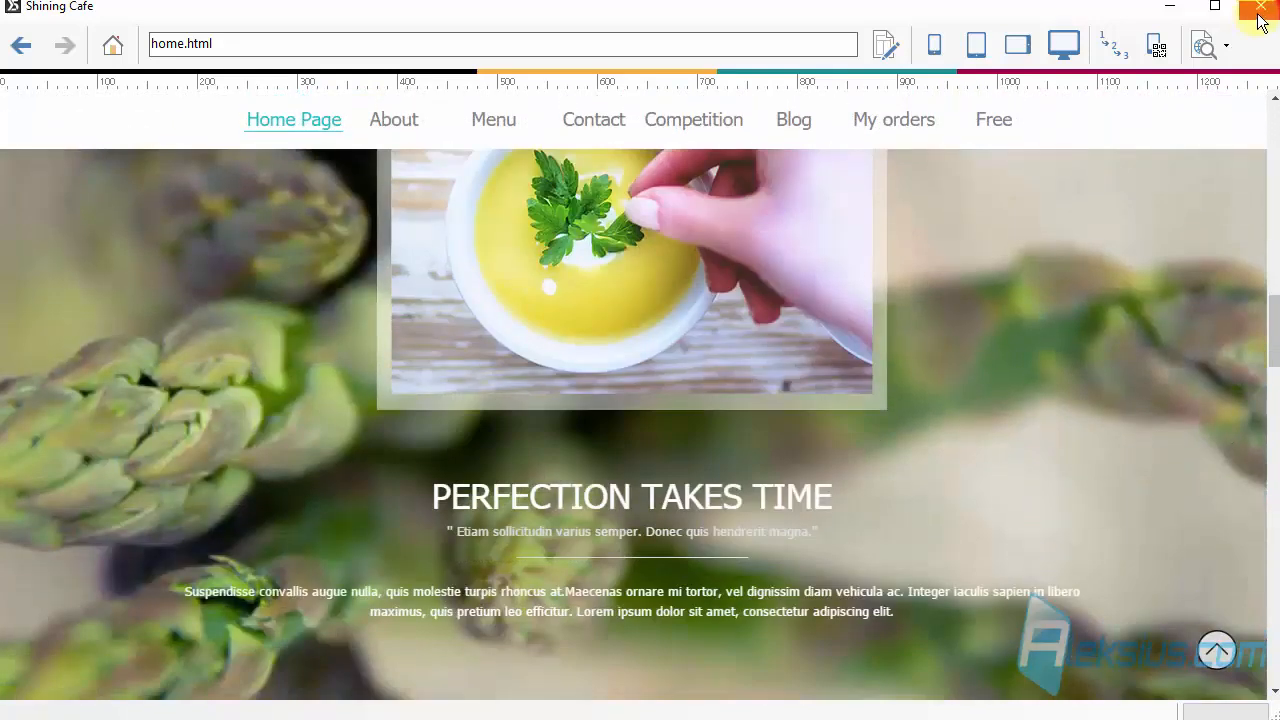
click(1258, 14)
click(626, 597)
Step: Set the flakes to shape Style 8, size Large and speed Slow
click(447, 187)
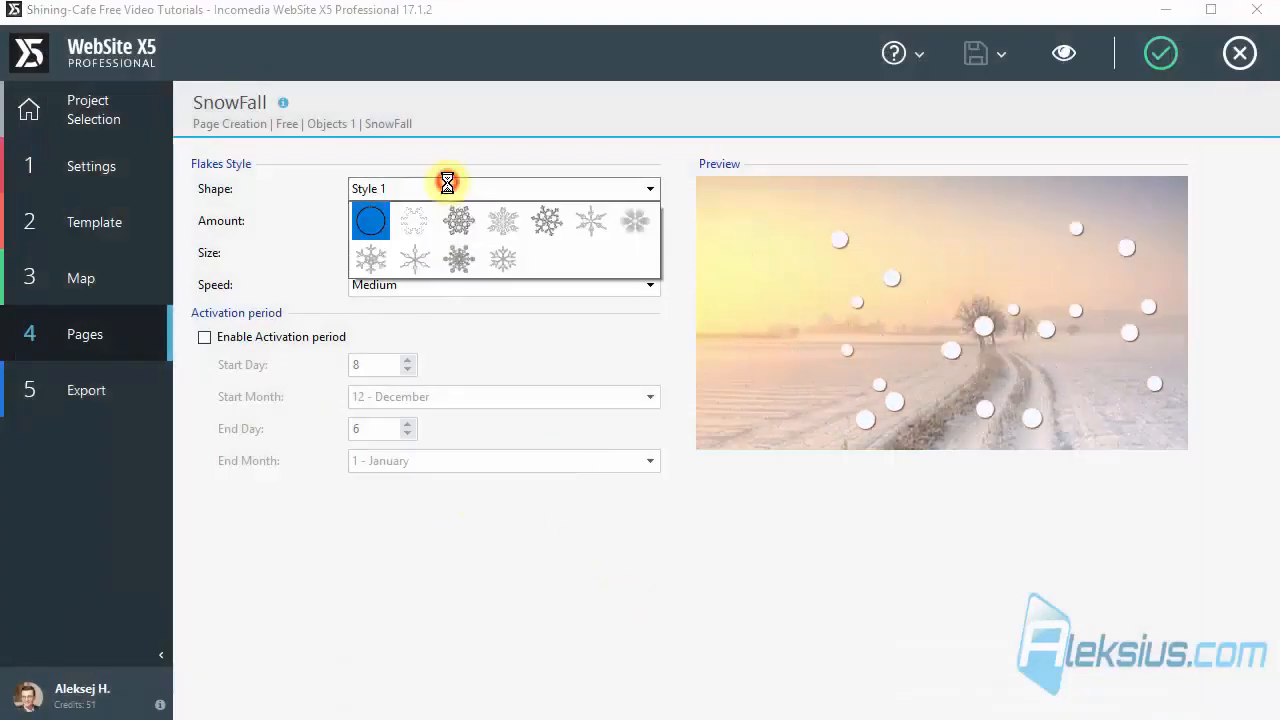
click(372, 259)
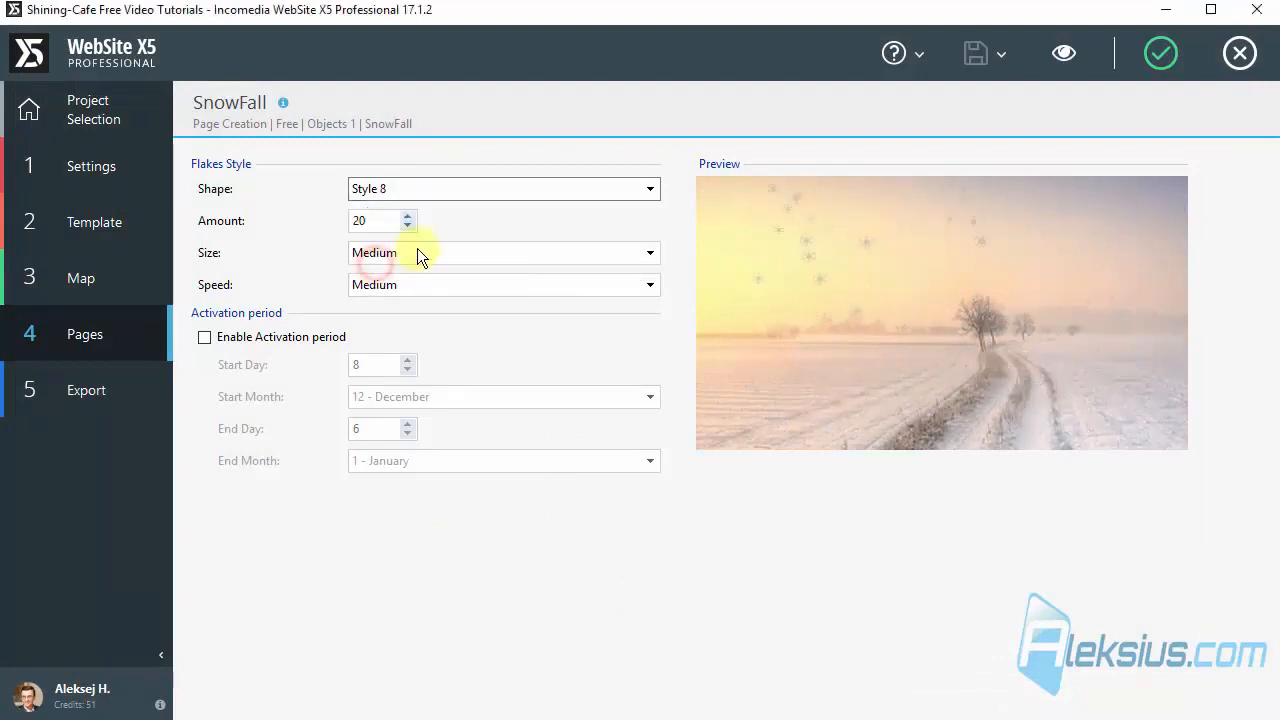
click(417, 252)
click(399, 307)
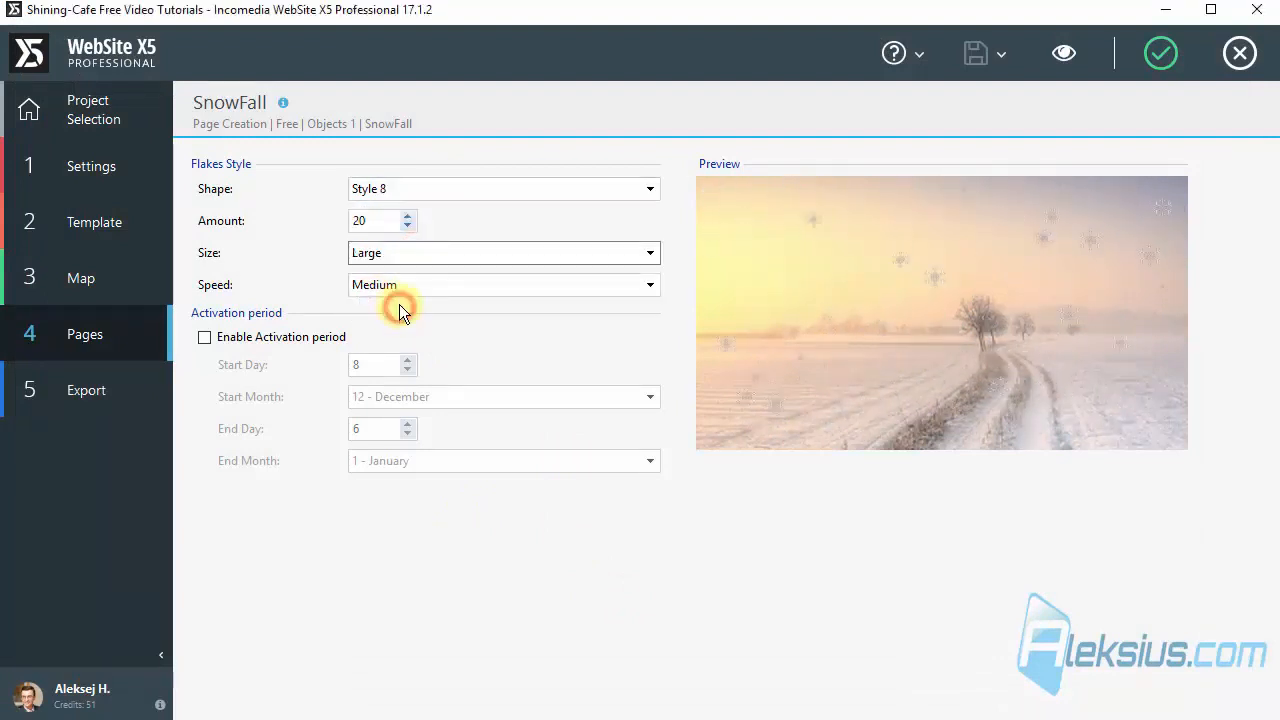
click(396, 285)
click(401, 303)
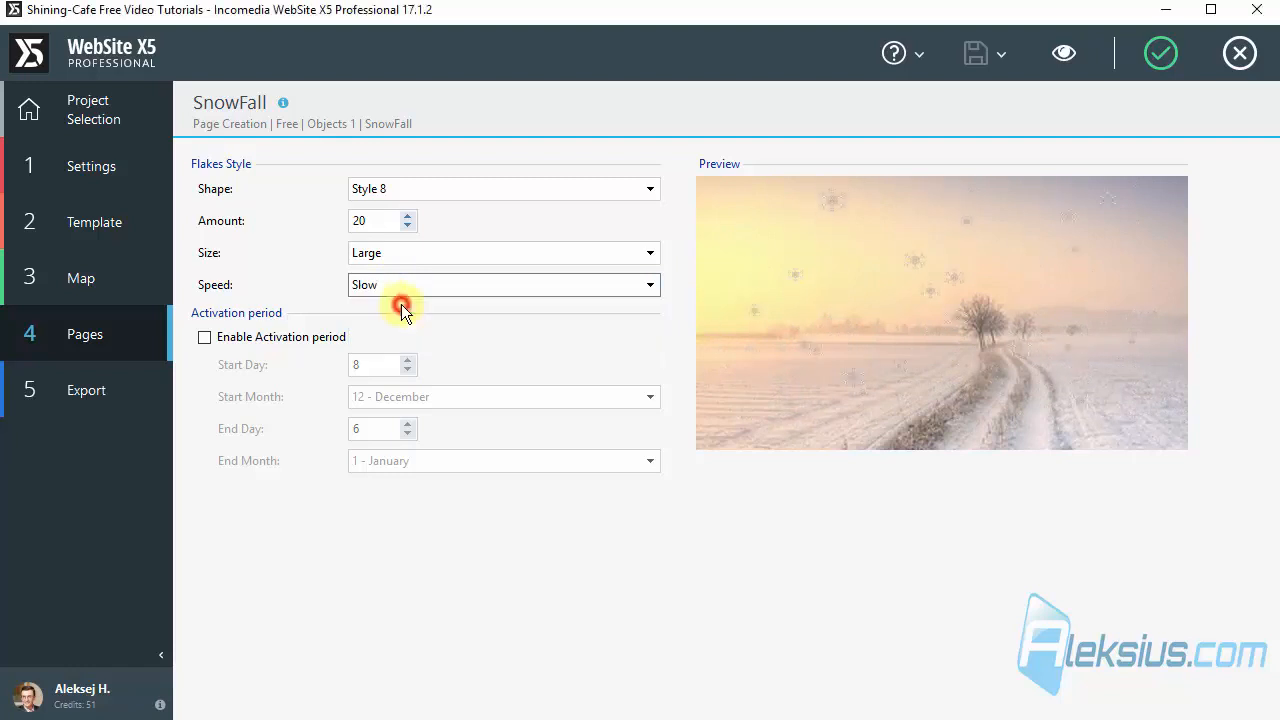
Step: Preview the SnowFall page with the changed flake style, and confirm the object's settings
click(1060, 55)
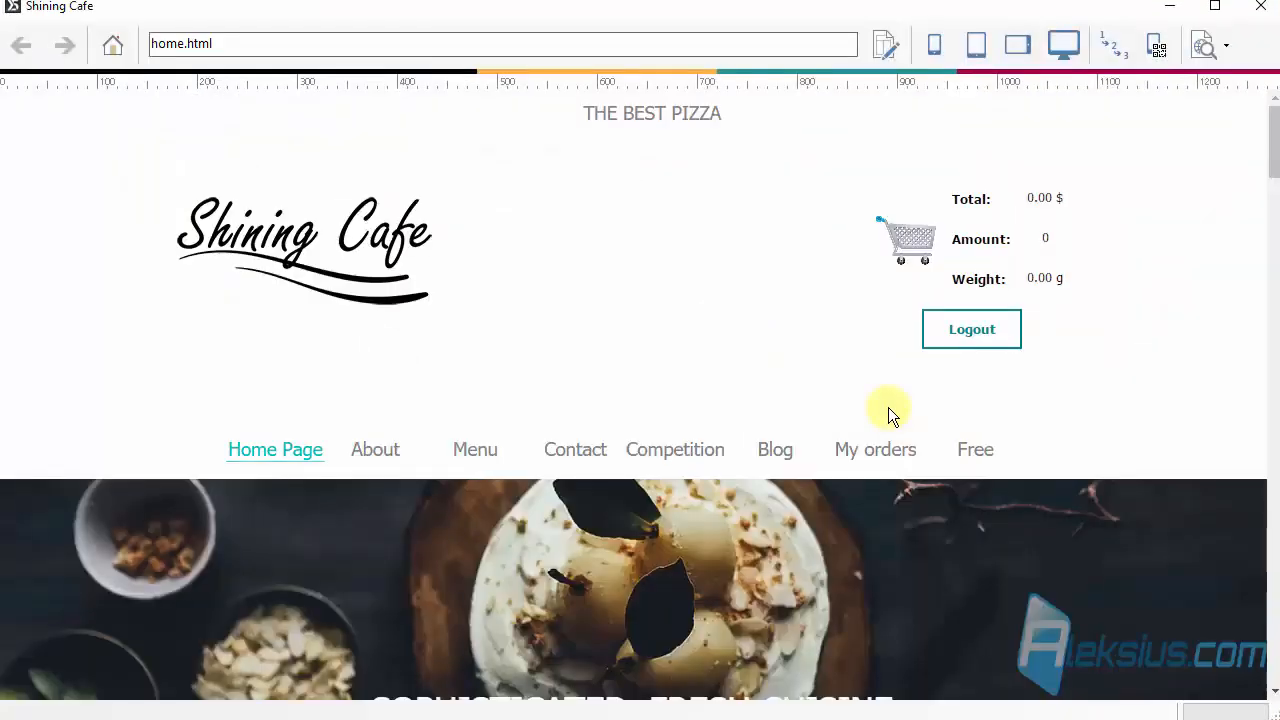
mouse_move(981, 455)
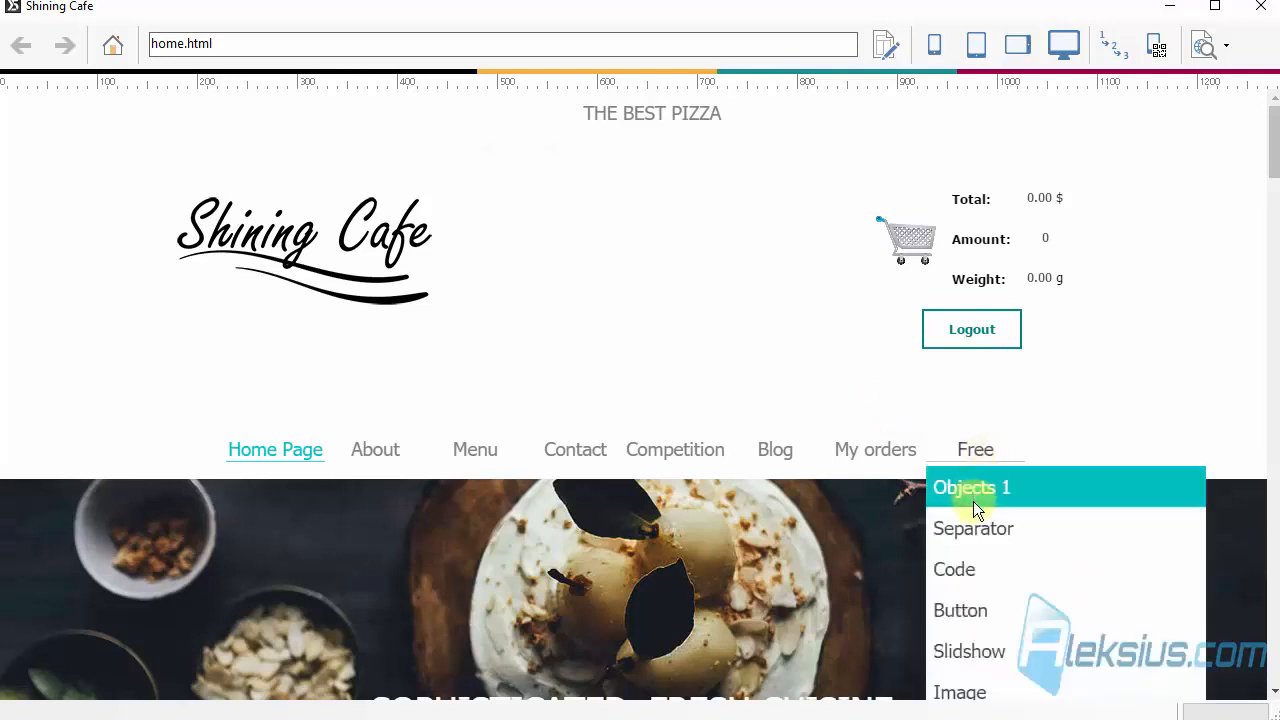
mouse_move(970, 503)
click(714, 489)
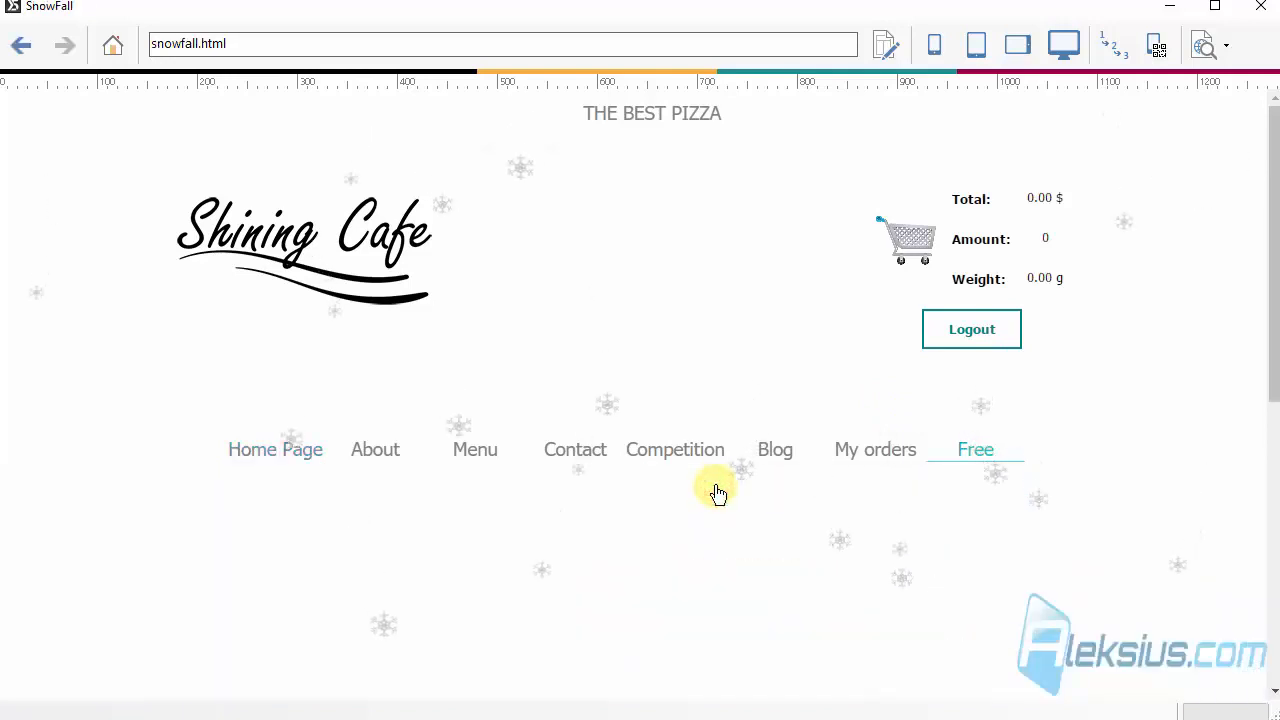
click(1258, 18)
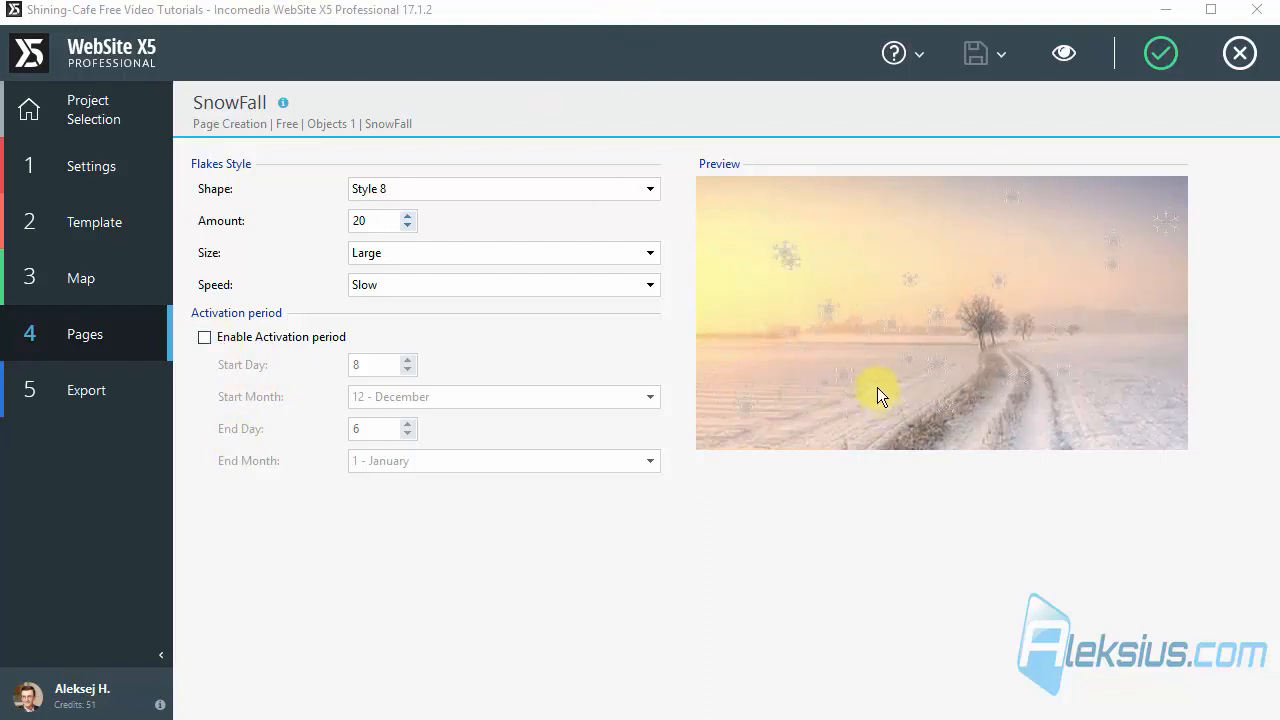
click(1158, 56)
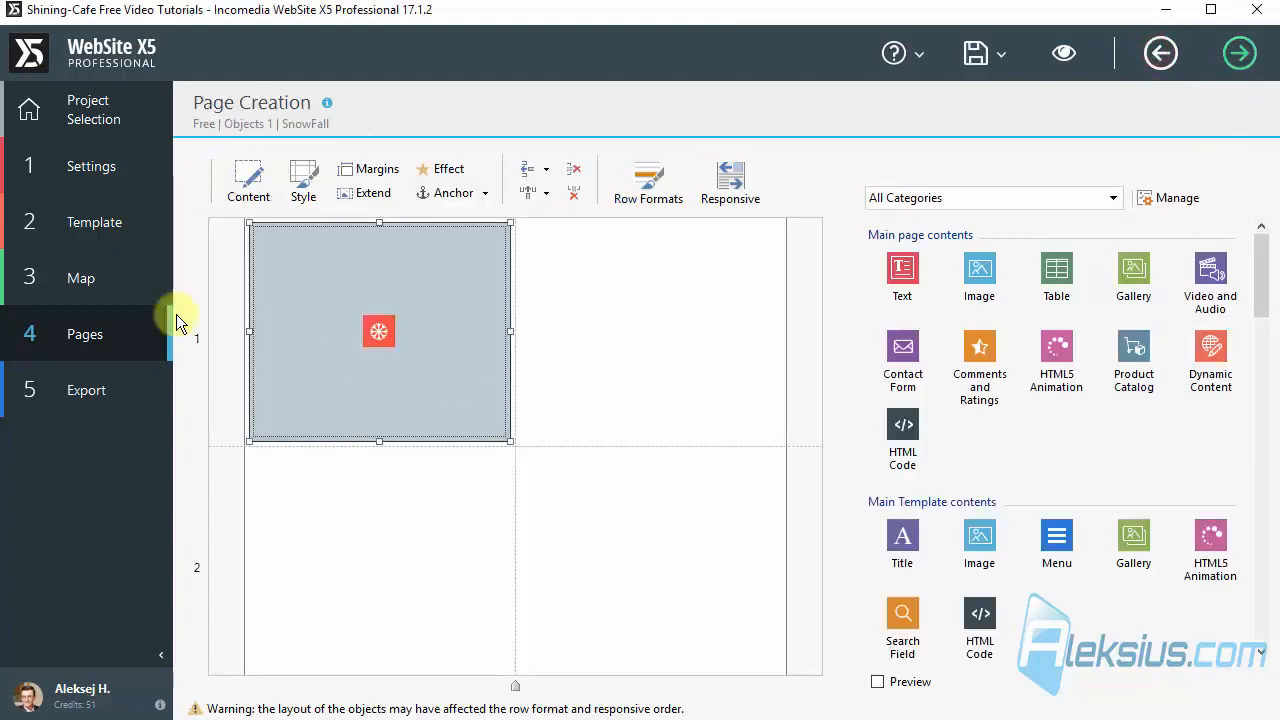
Step: Add a SnowFall object from the Animation category to the empty middle of the template header, at about 450, 130
click(95, 224)
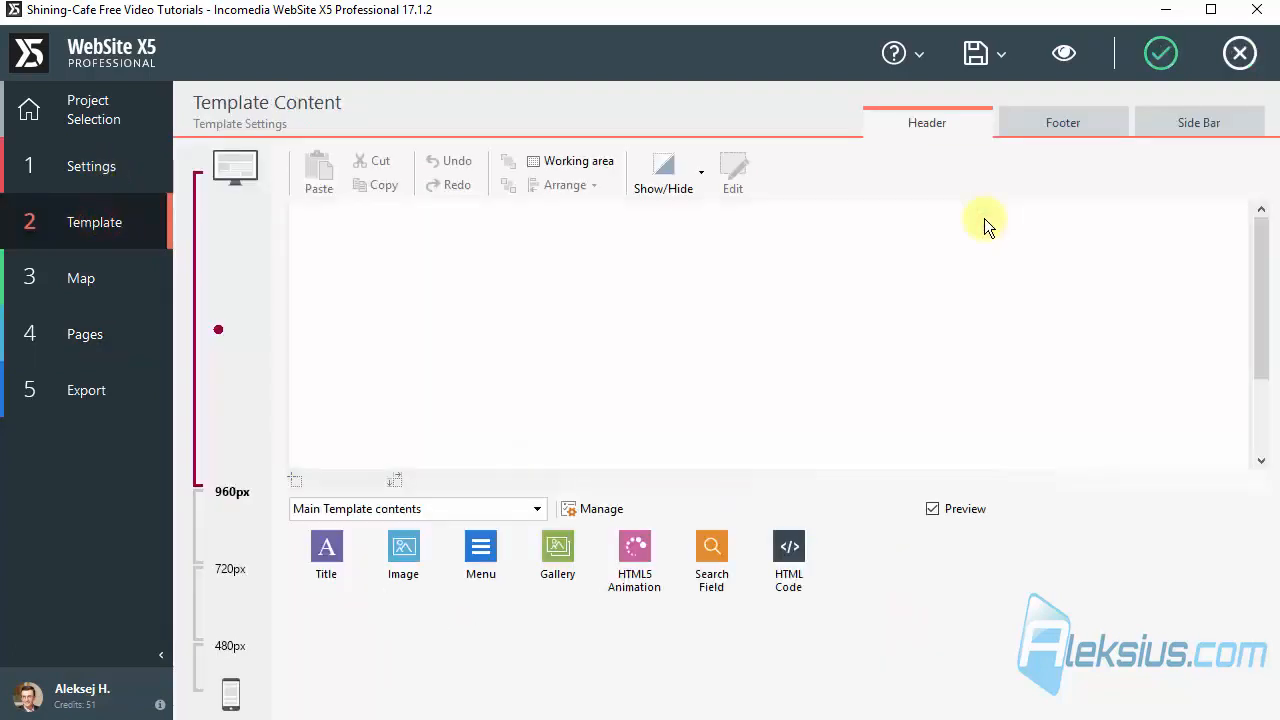
click(791, 375)
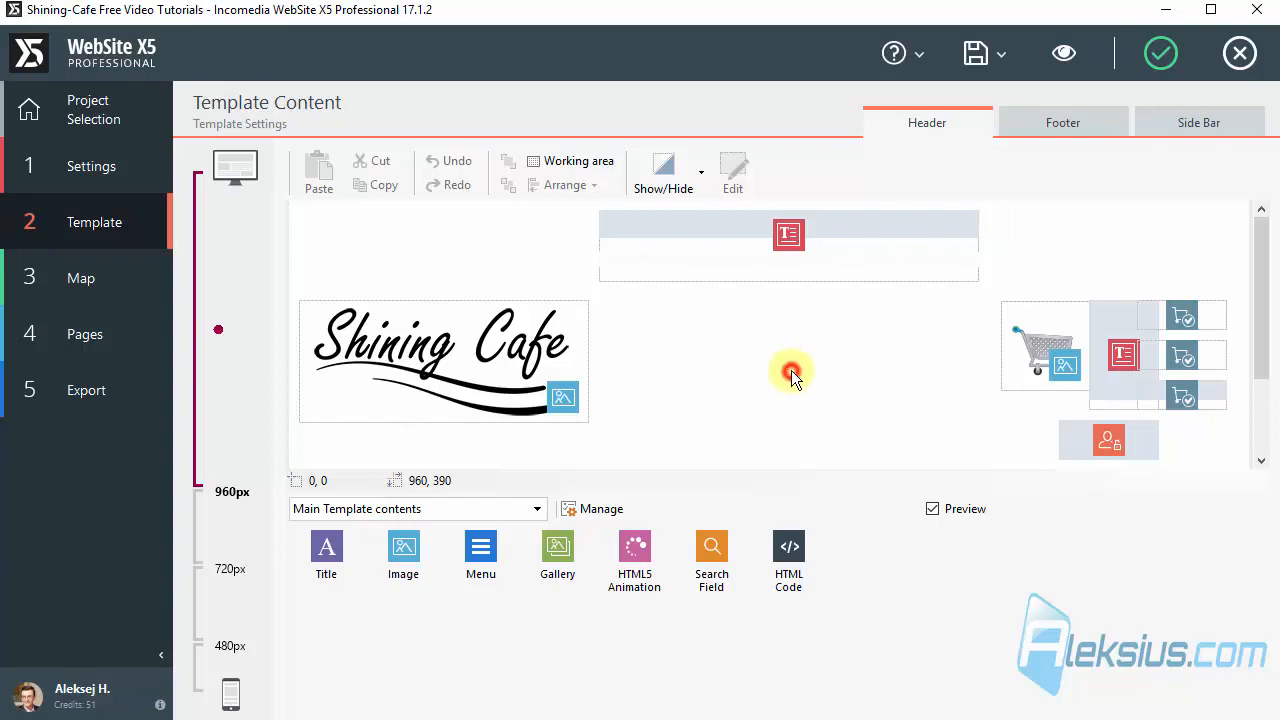
click(537, 510)
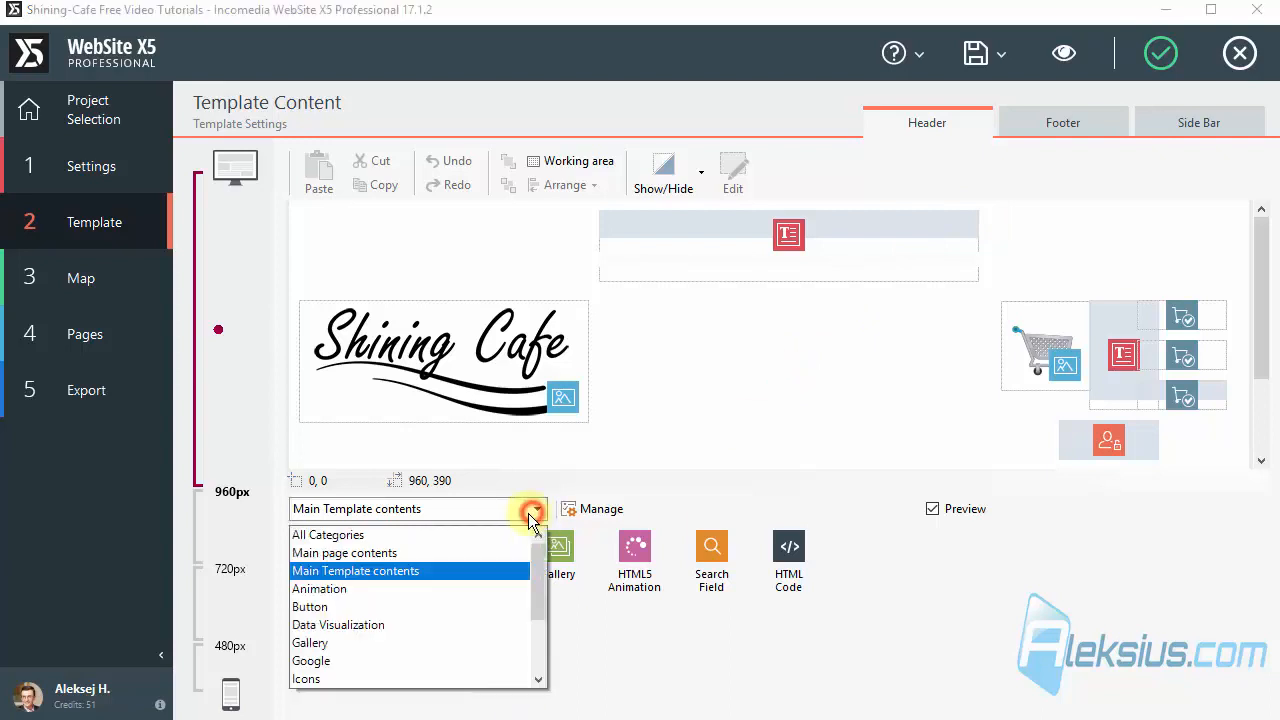
click(449, 589)
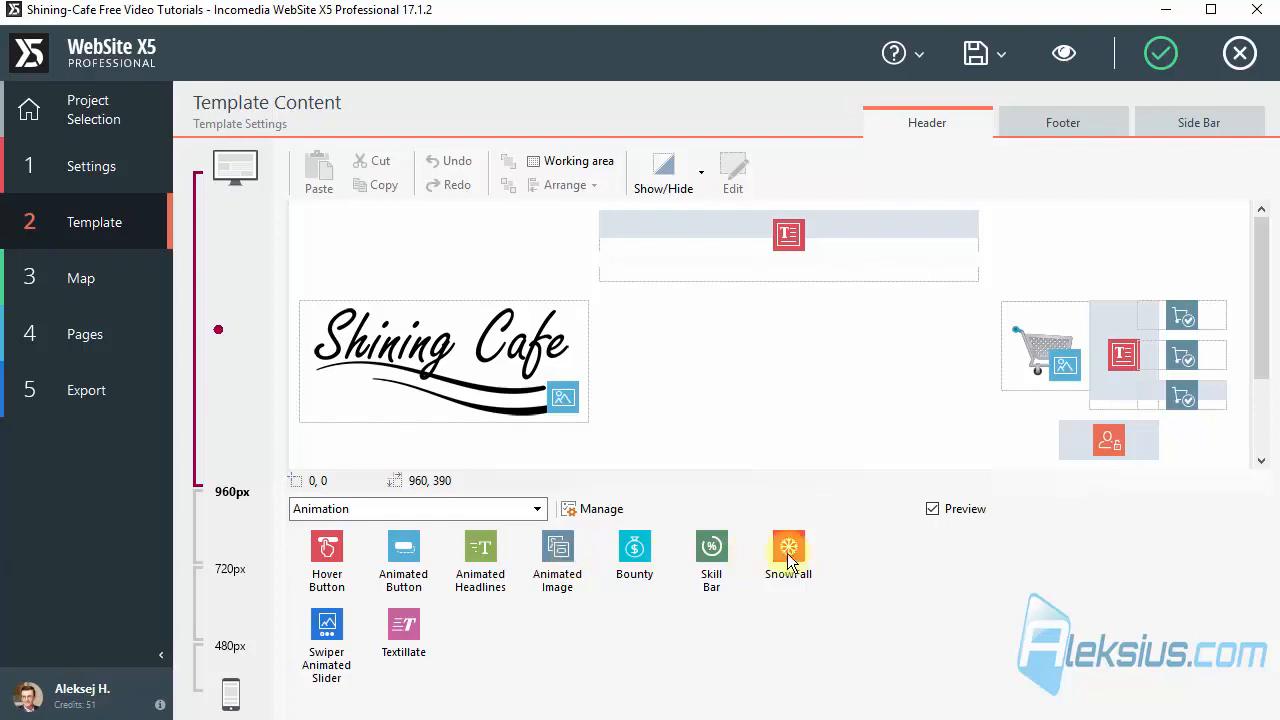
drag(788, 560, 755, 348)
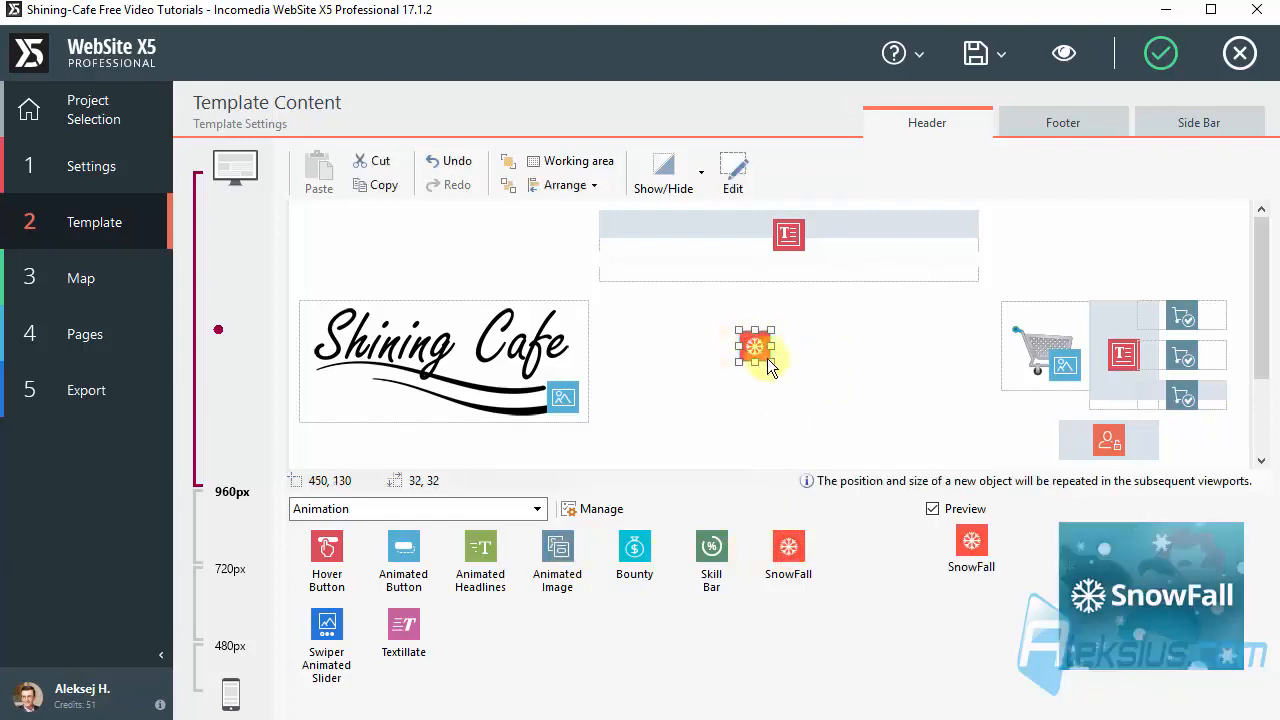
Step: Preview the site and check the snowfall on the Home, About, Menu and Pizza order pages
click(1069, 49)
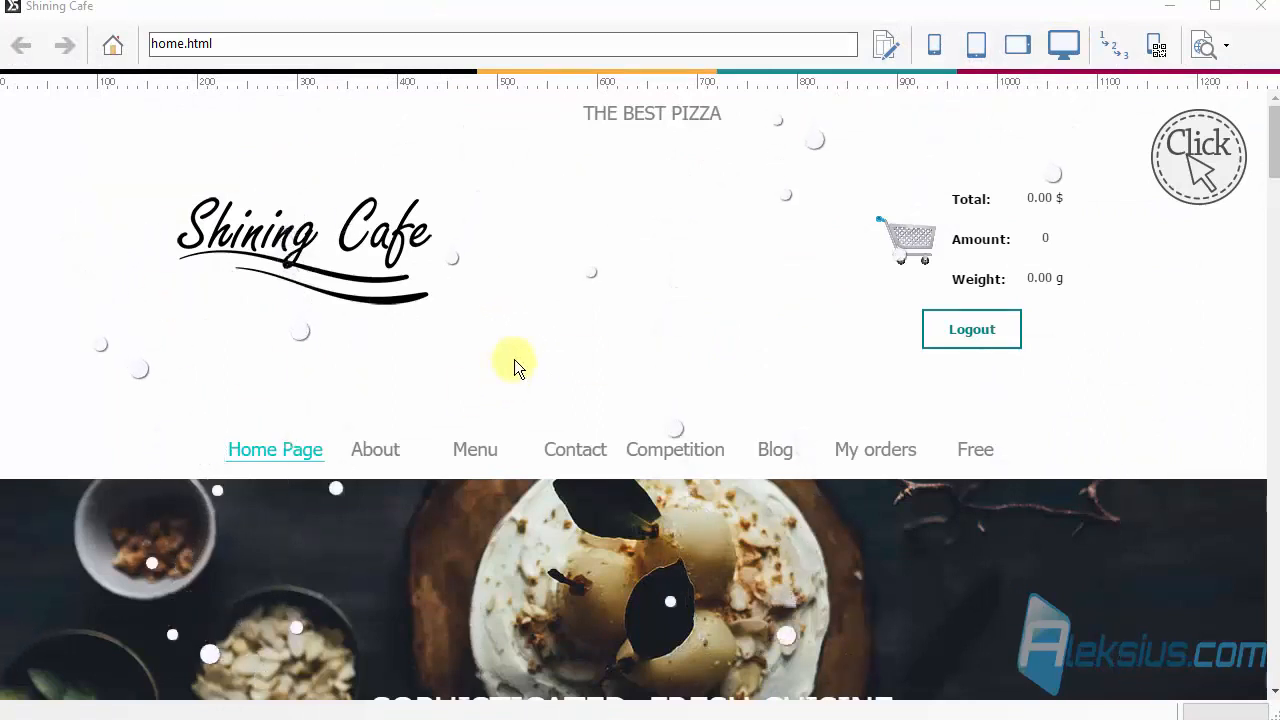
scroll(514, 362, down, 7)
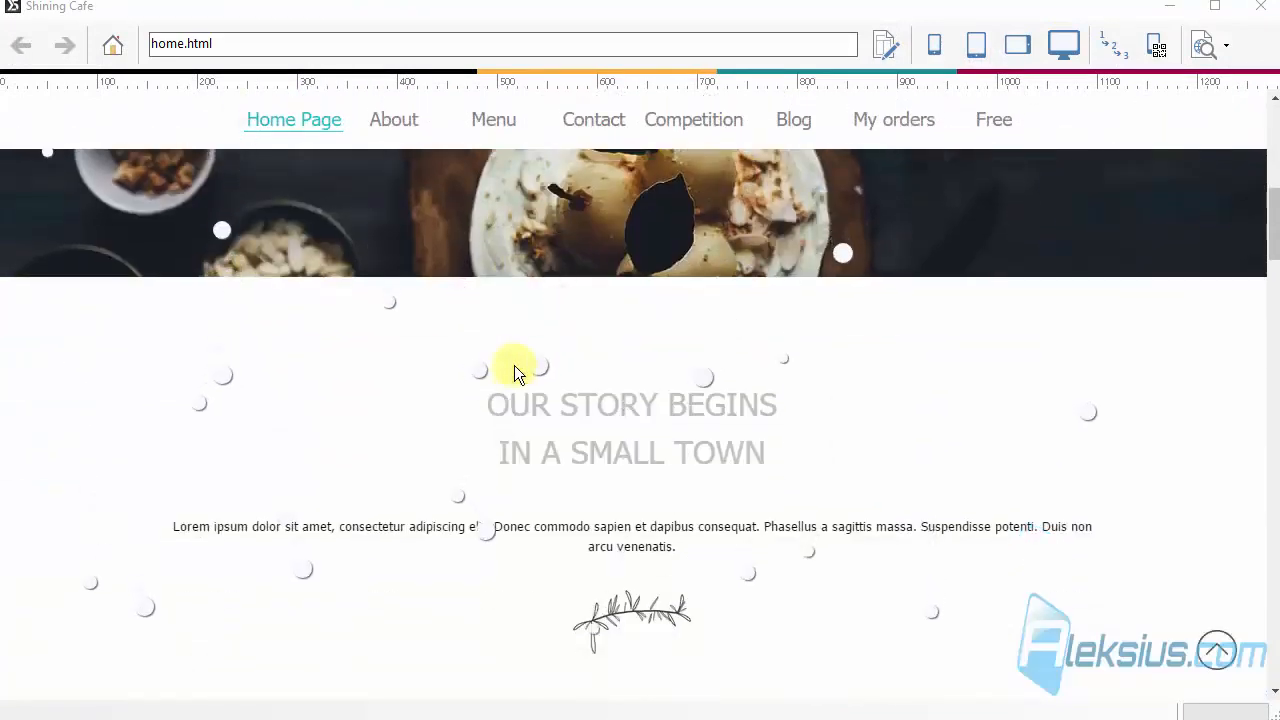
scroll(514, 365, up, 7)
click(357, 448)
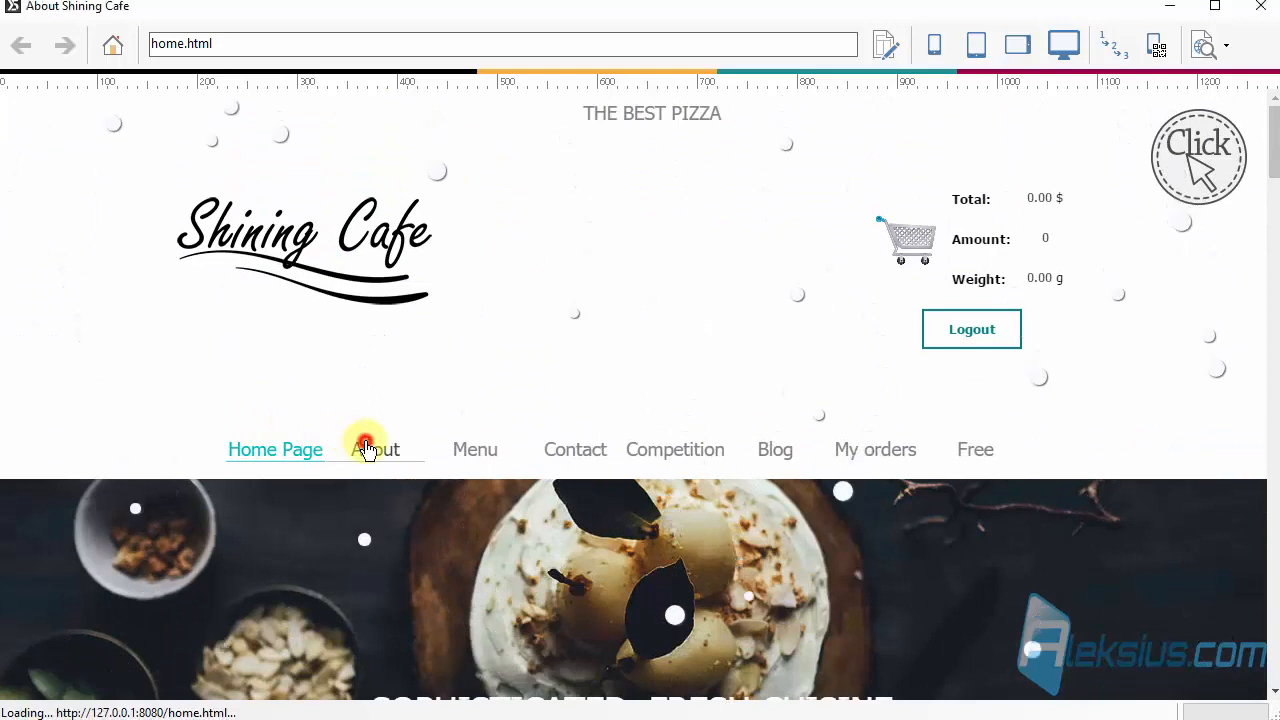
mouse_move(473, 448)
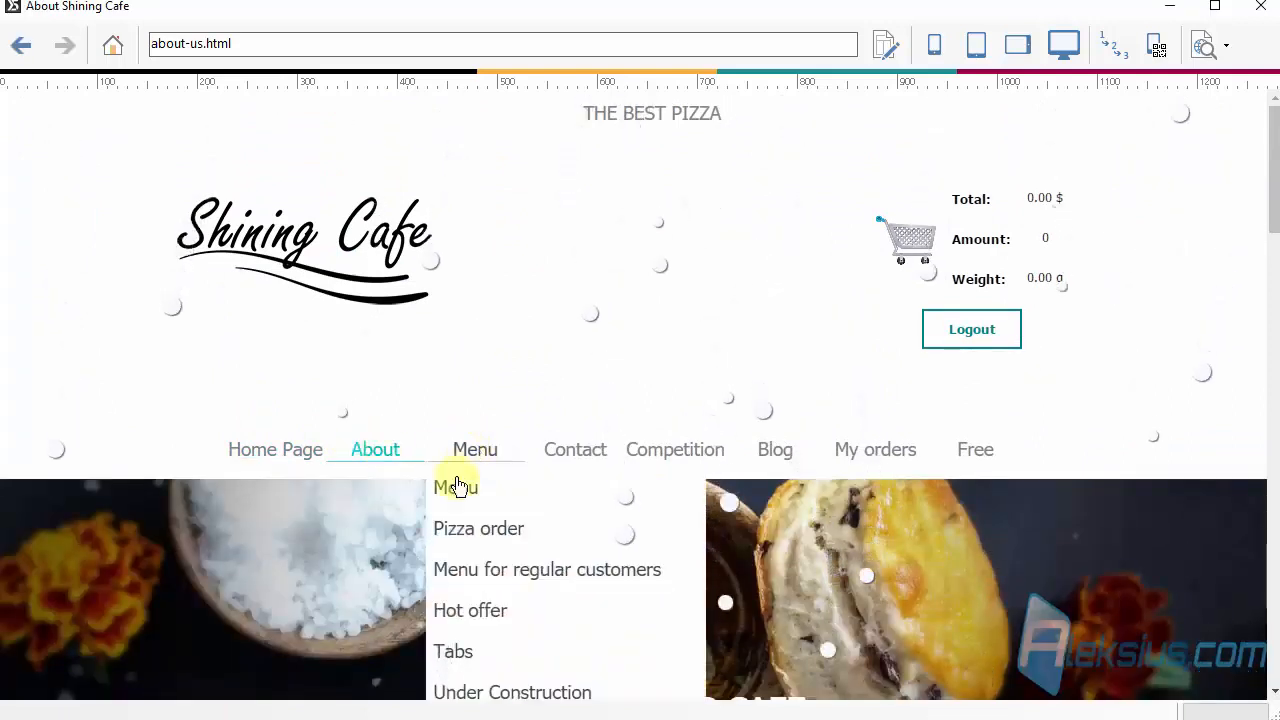
click(456, 485)
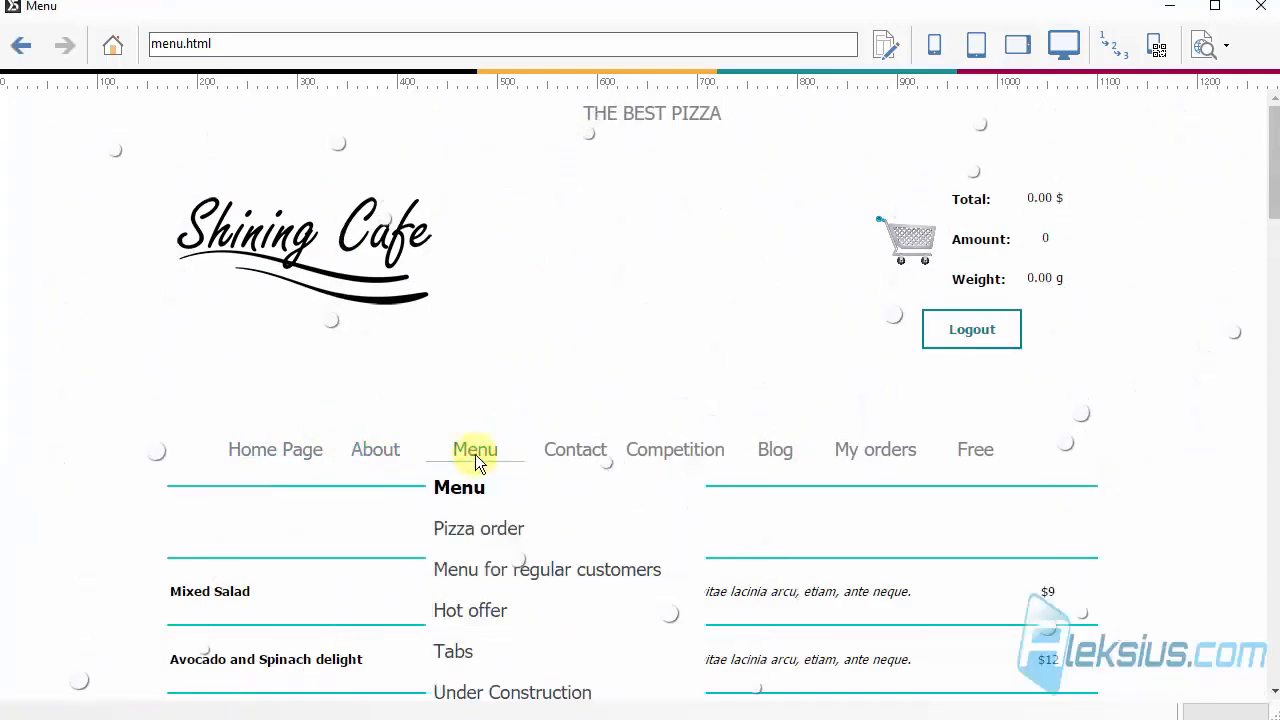
click(474, 532)
scroll(493, 503, down, 4)
scroll(493, 503, up, 4)
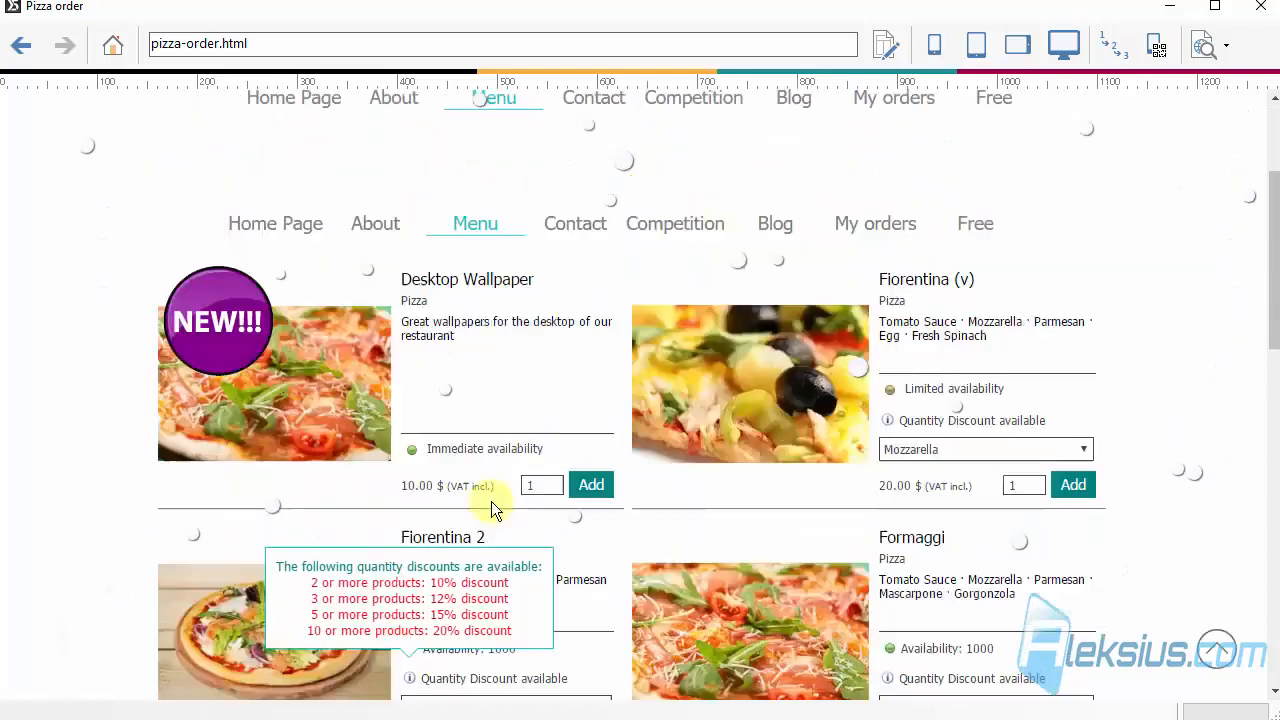
Step: Check the snowfall on the Contact and Blog pages, and close the preview
click(580, 349)
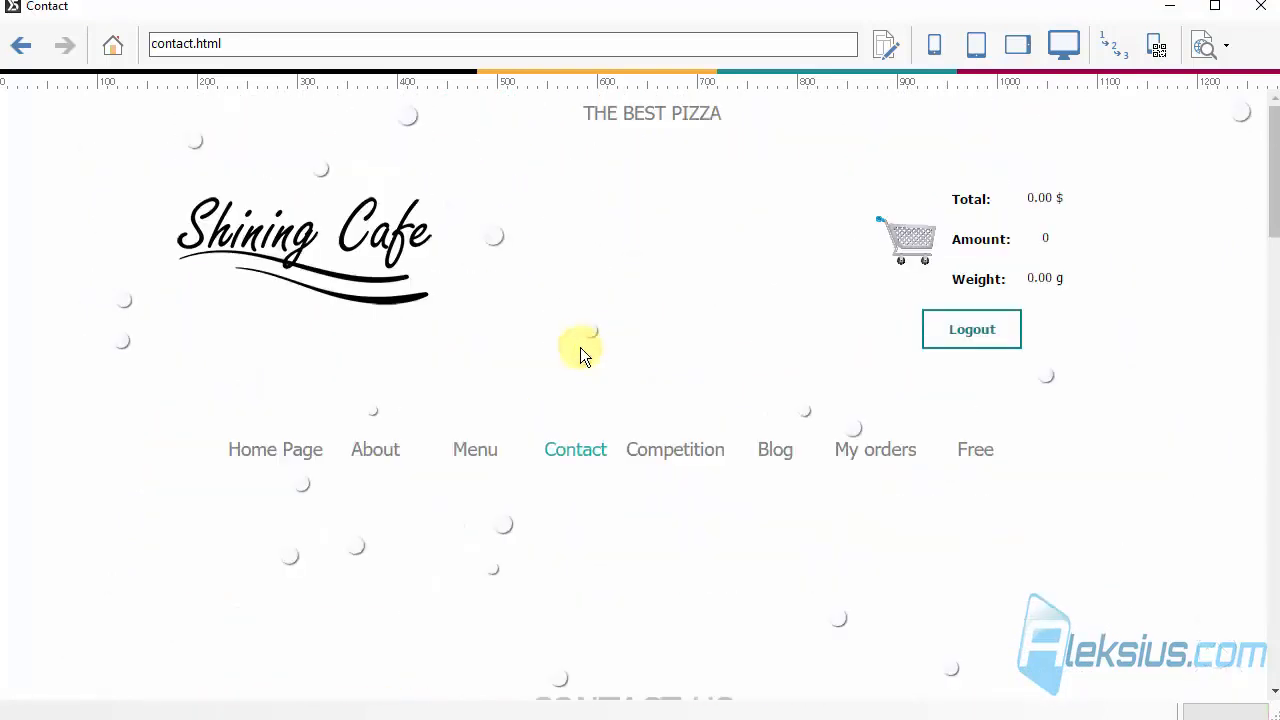
click(762, 466)
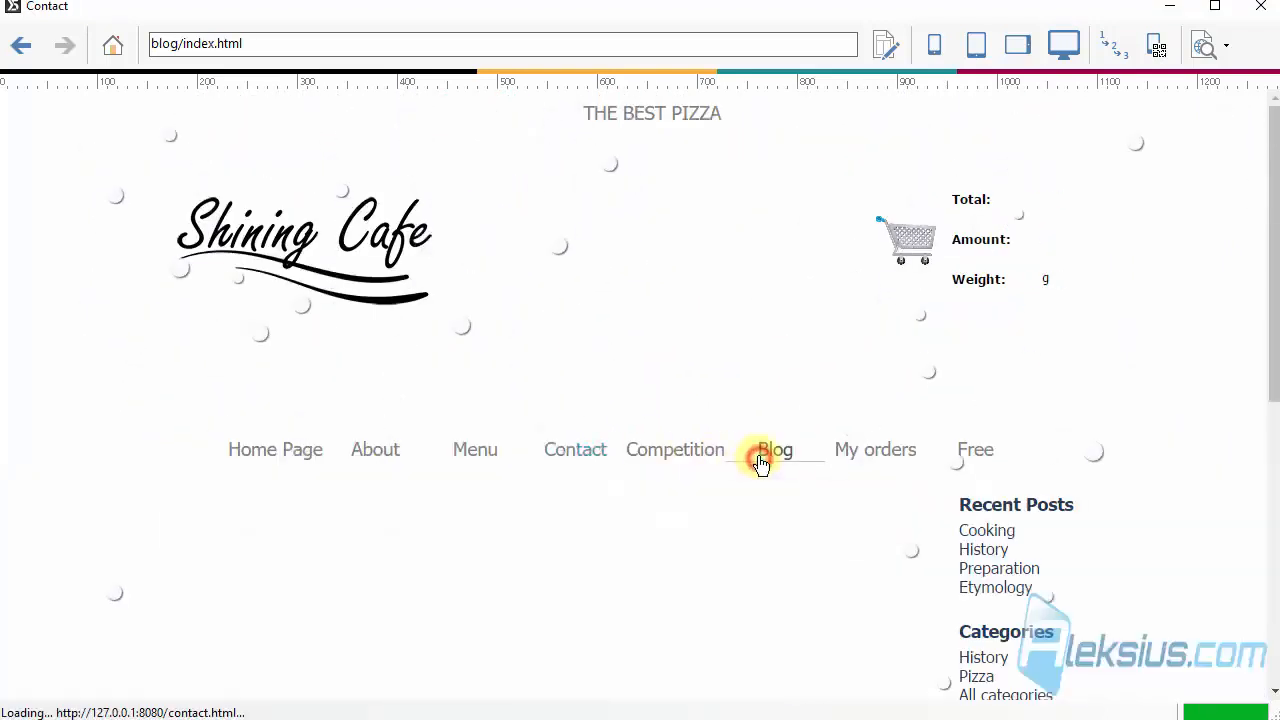
scroll(757, 476, down, 6)
scroll(754, 470, up, 8)
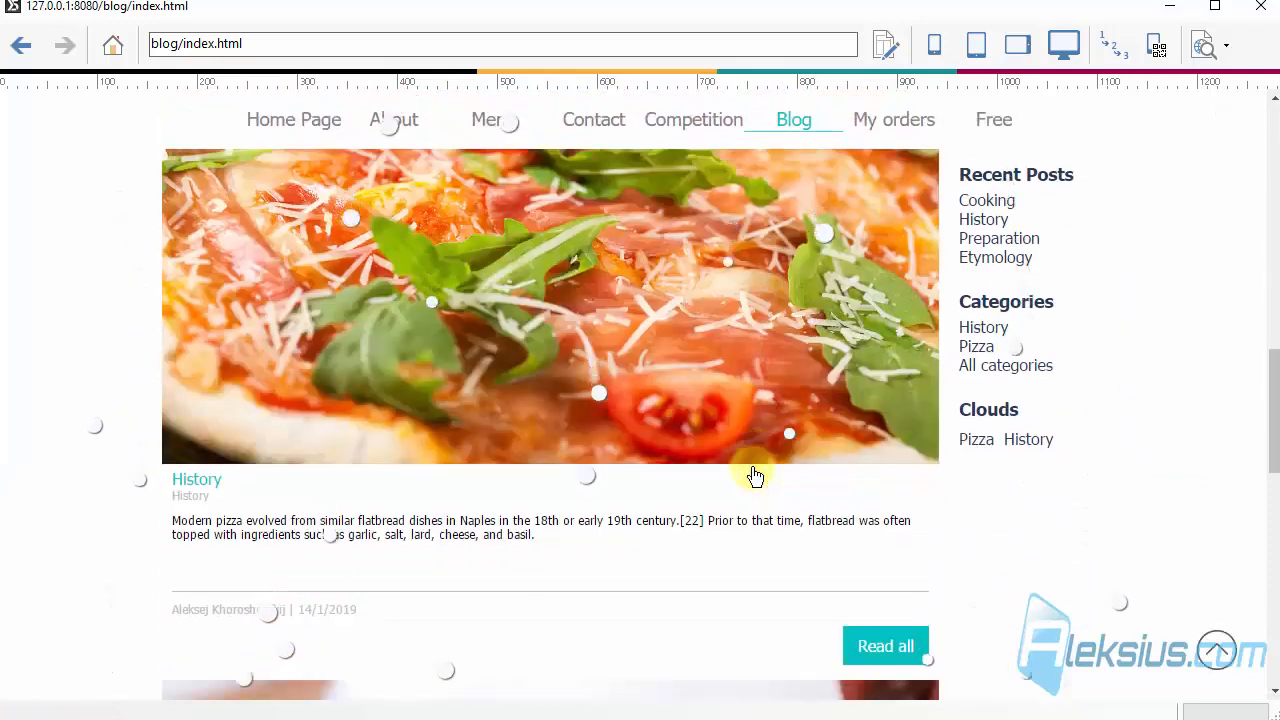
scroll(752, 467, down, 7)
click(1266, 9)
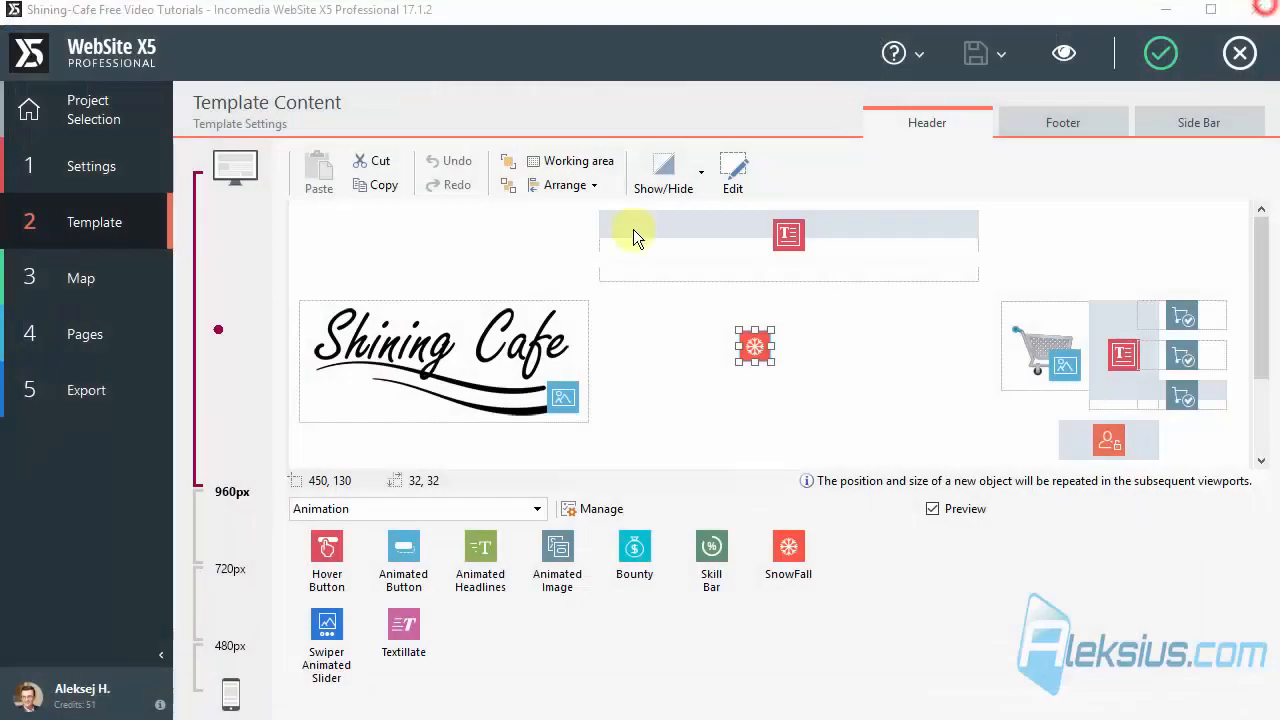
Step: Examine the flake style and activation period settings of the header's SnowFall object, and leave without changes
double_click(752, 345)
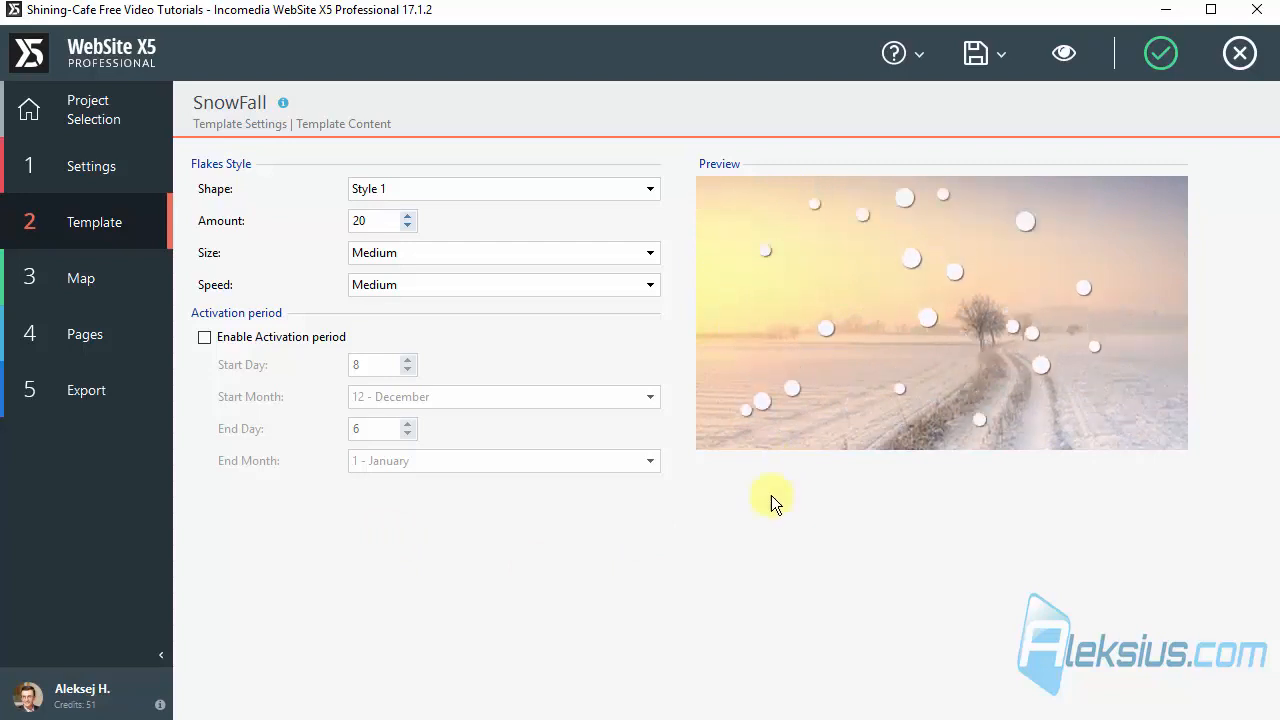
click(1240, 53)
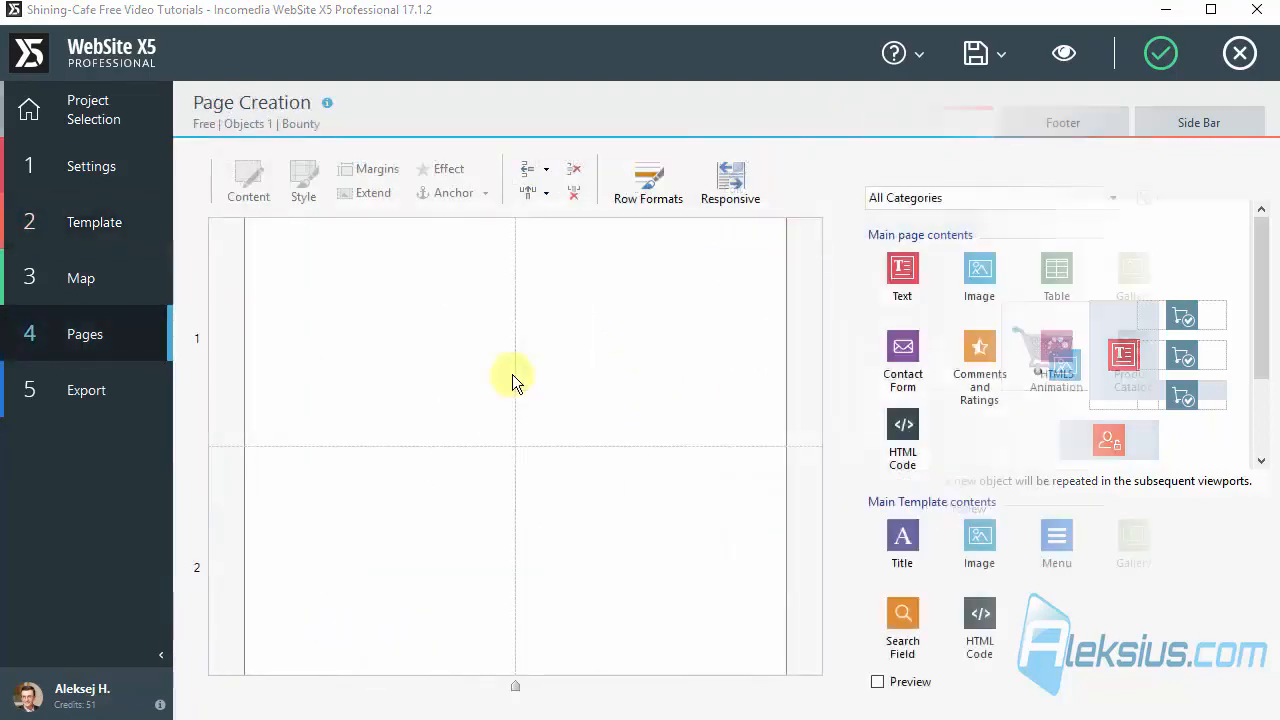
Step: Place a Bounty object across both columns of row 1 on the Bounty page and open its settings
scroll(1002, 538, down, 3)
scroll(999, 536, down, 3)
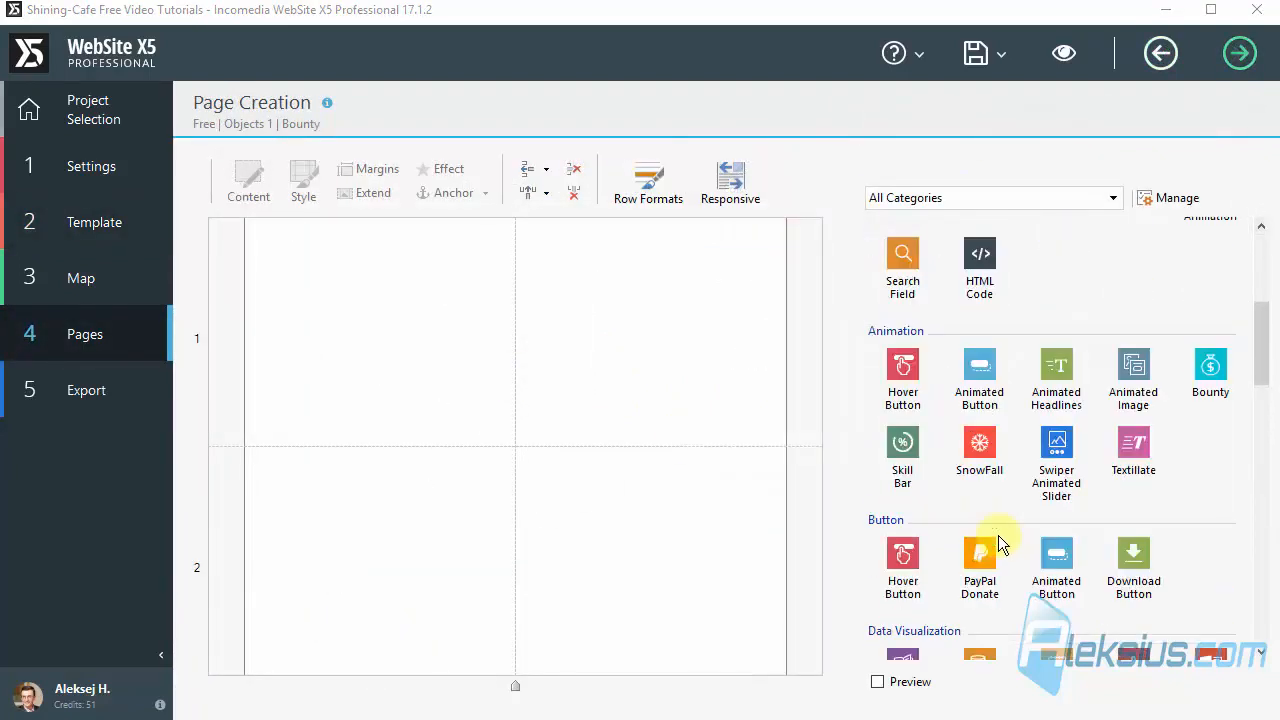
drag(1228, 370, 442, 319)
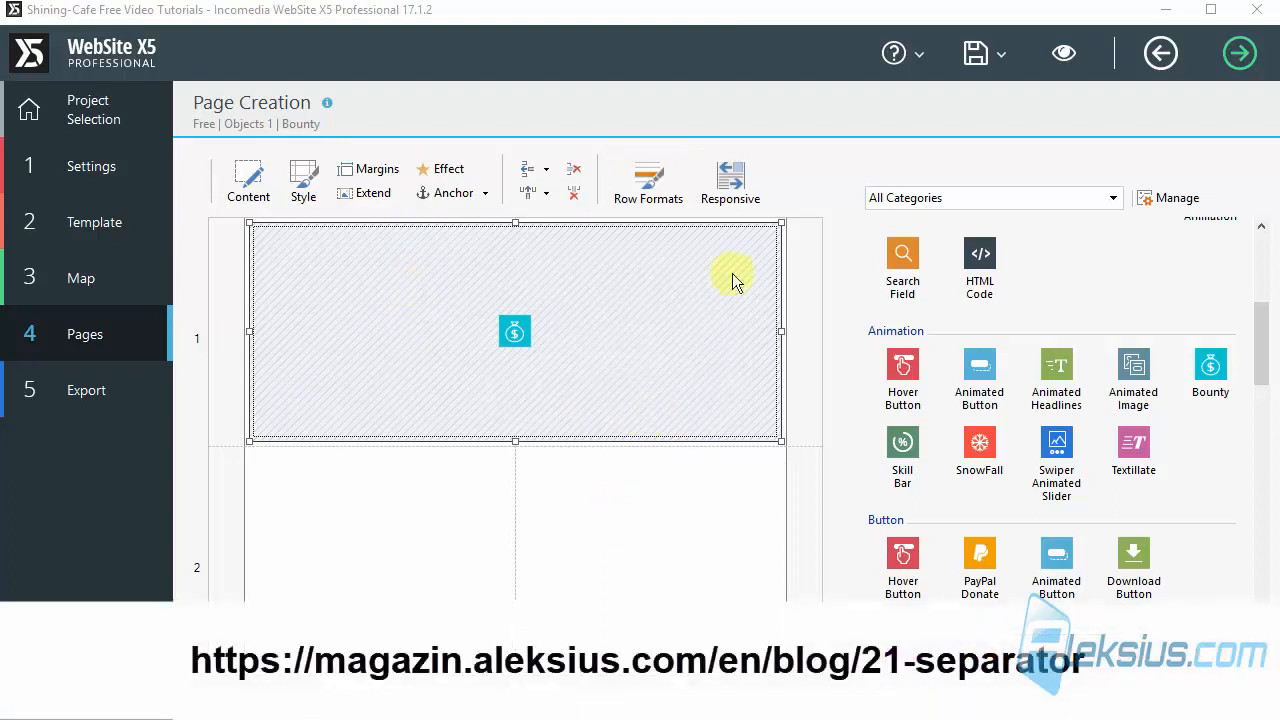
double_click(482, 327)
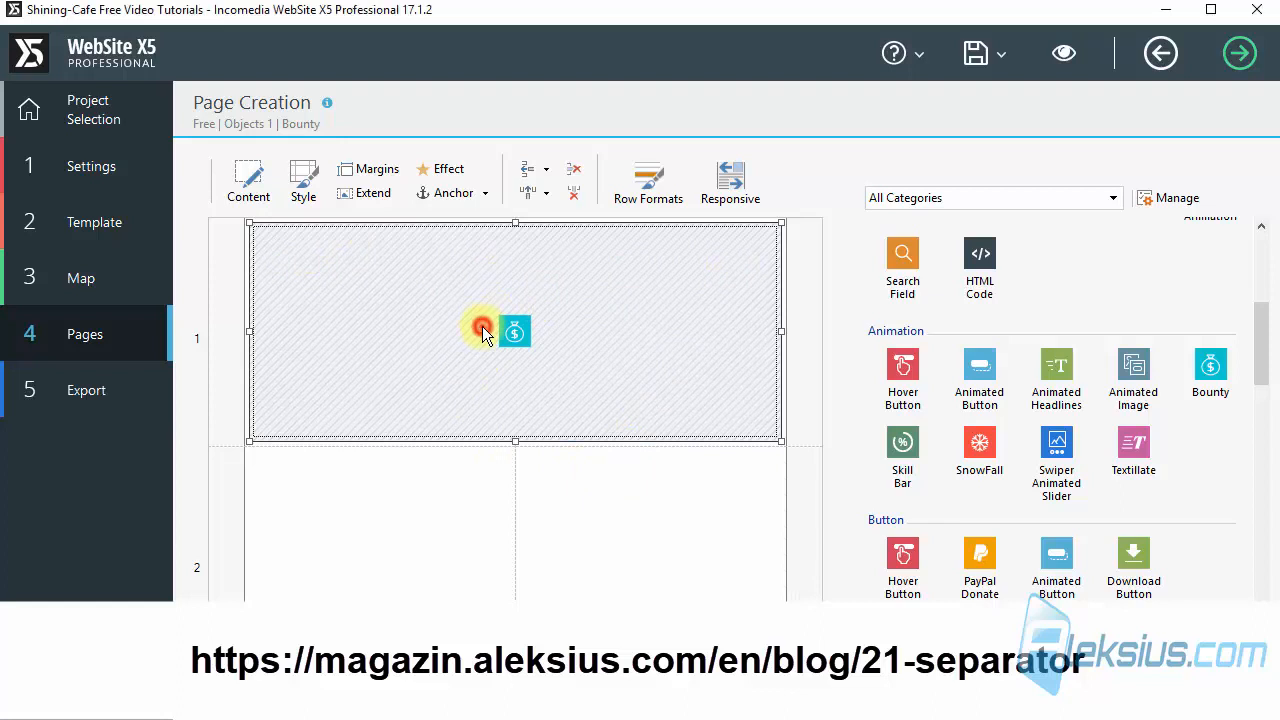
Step: Preview the Bounty page to check the default counter animation, and close the preview
click(614, 437)
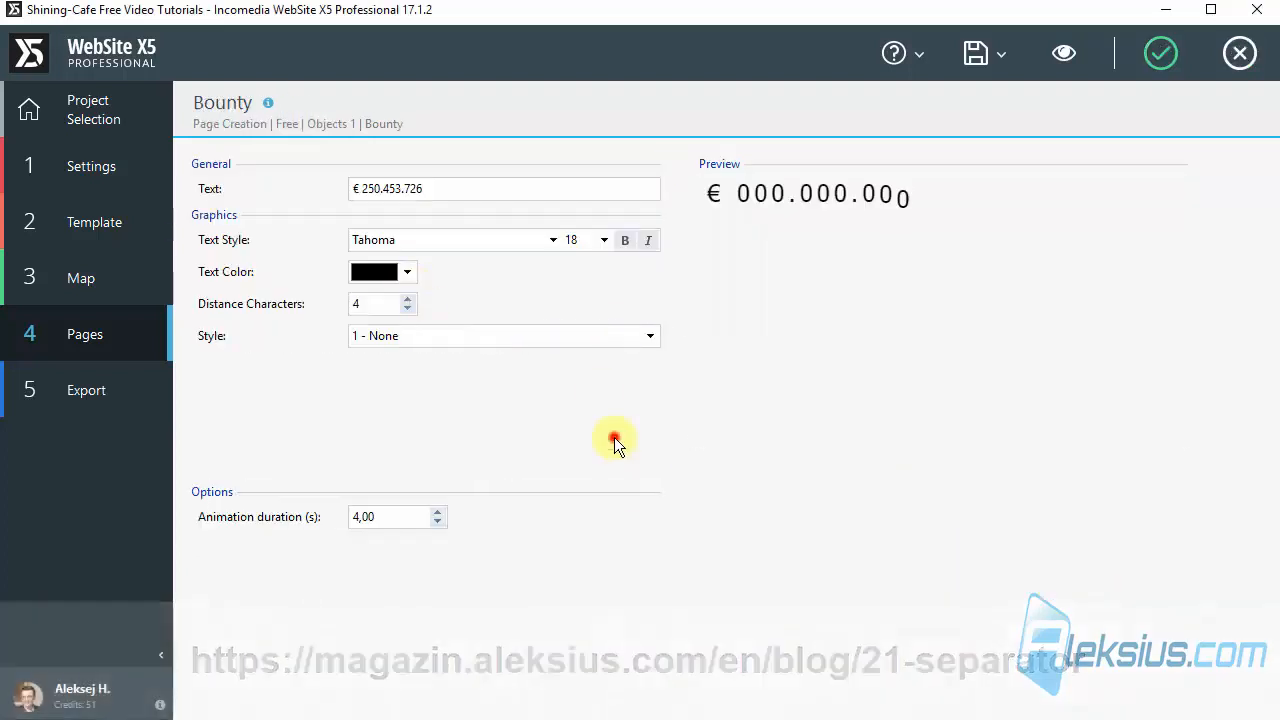
click(1063, 53)
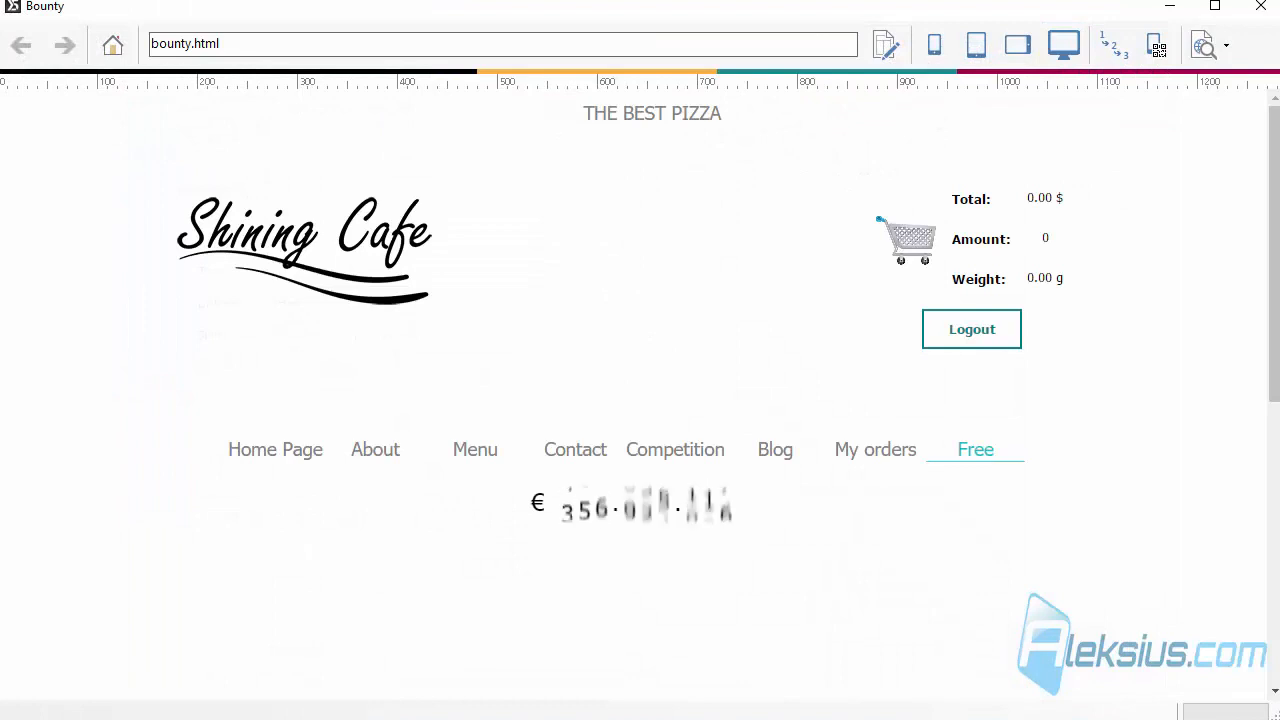
click(1259, 7)
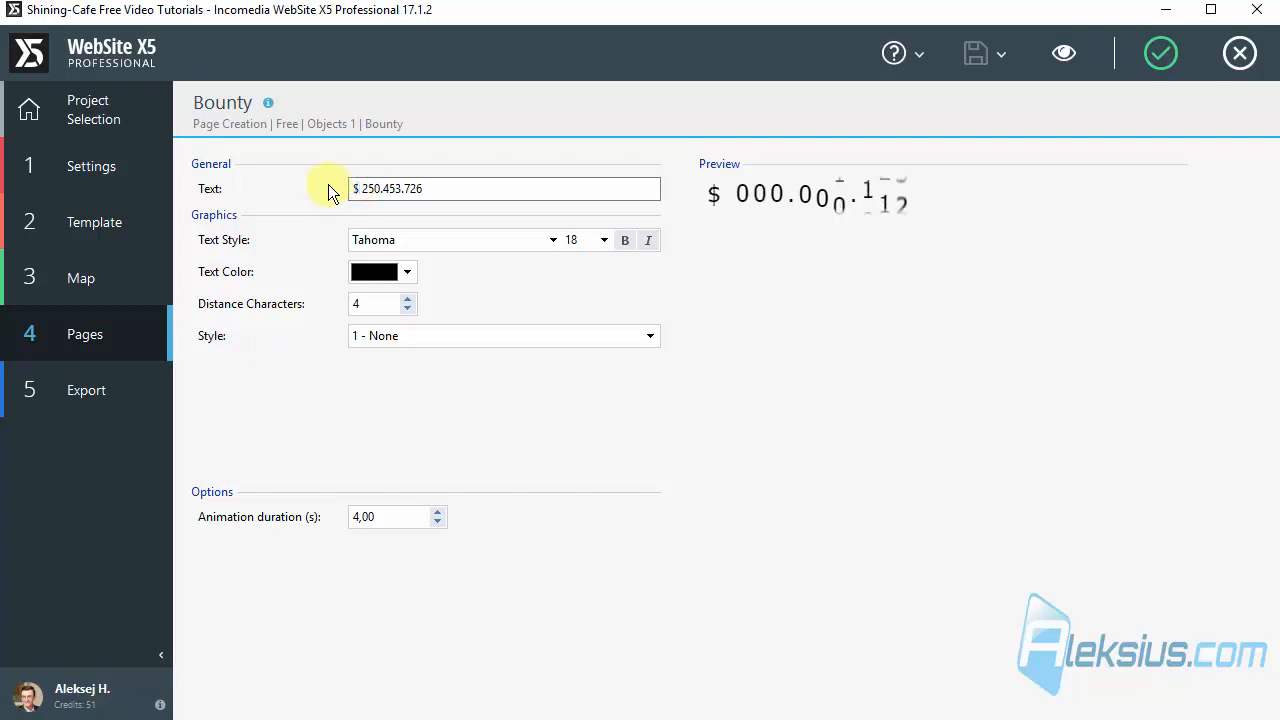
Step: Change the Bounty text to "$ 287.453.726" and format it in bold, size 26 and teal
click(604, 241)
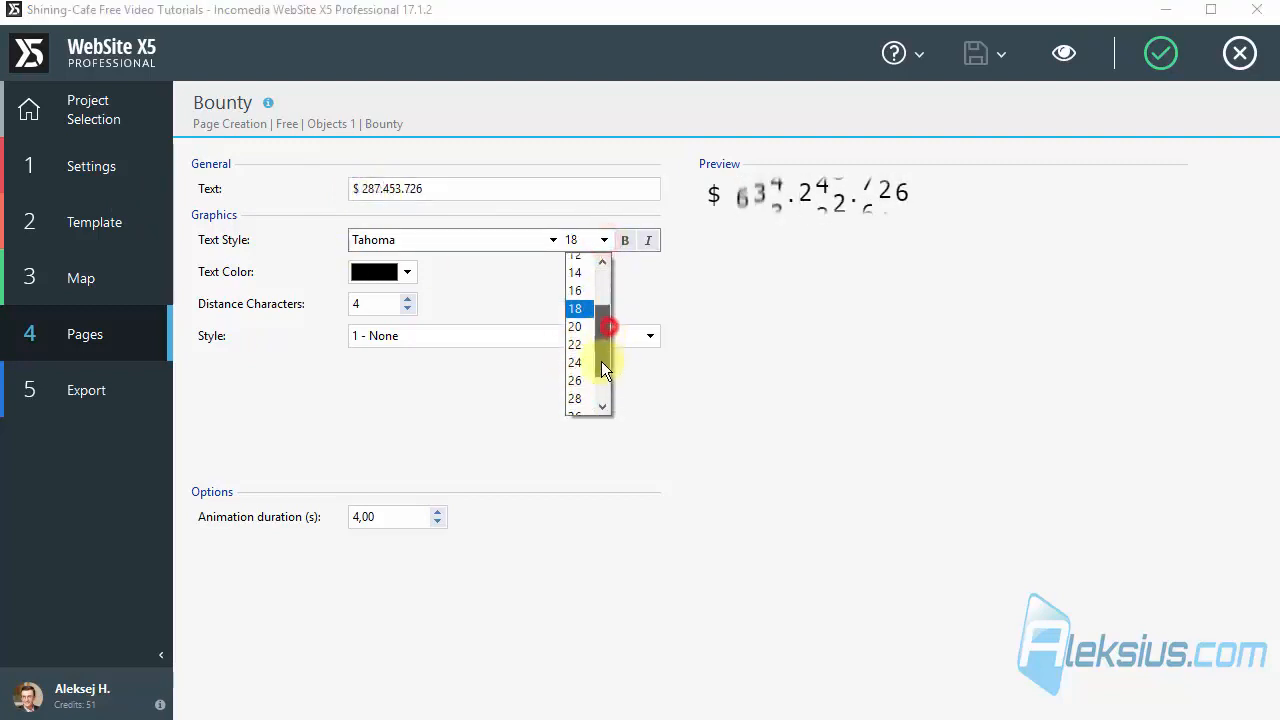
click(579, 354)
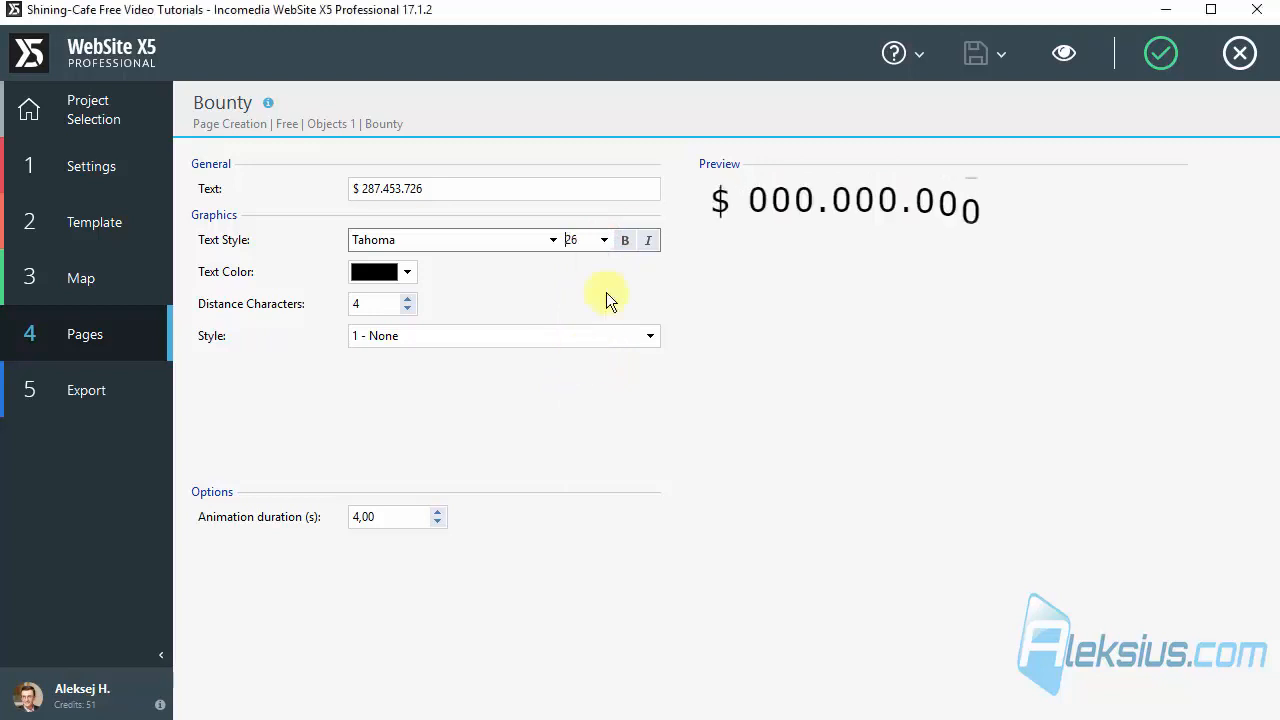
click(628, 241)
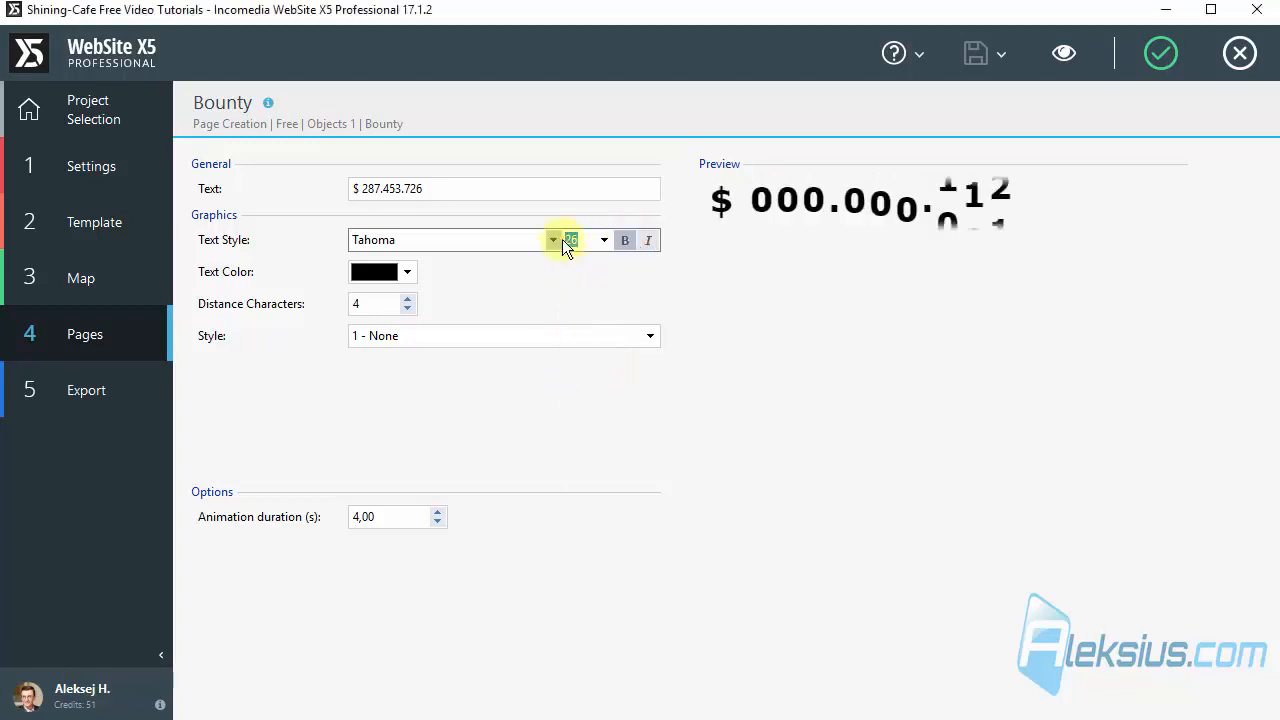
click(407, 271)
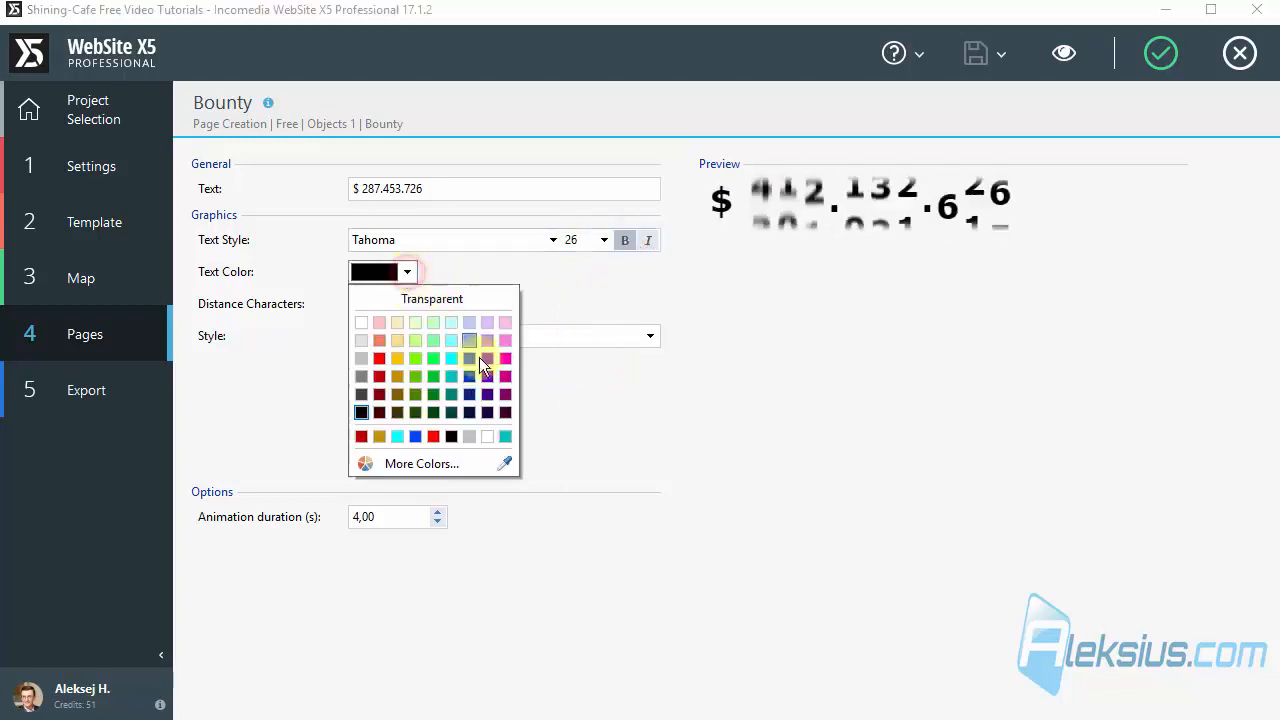
click(508, 438)
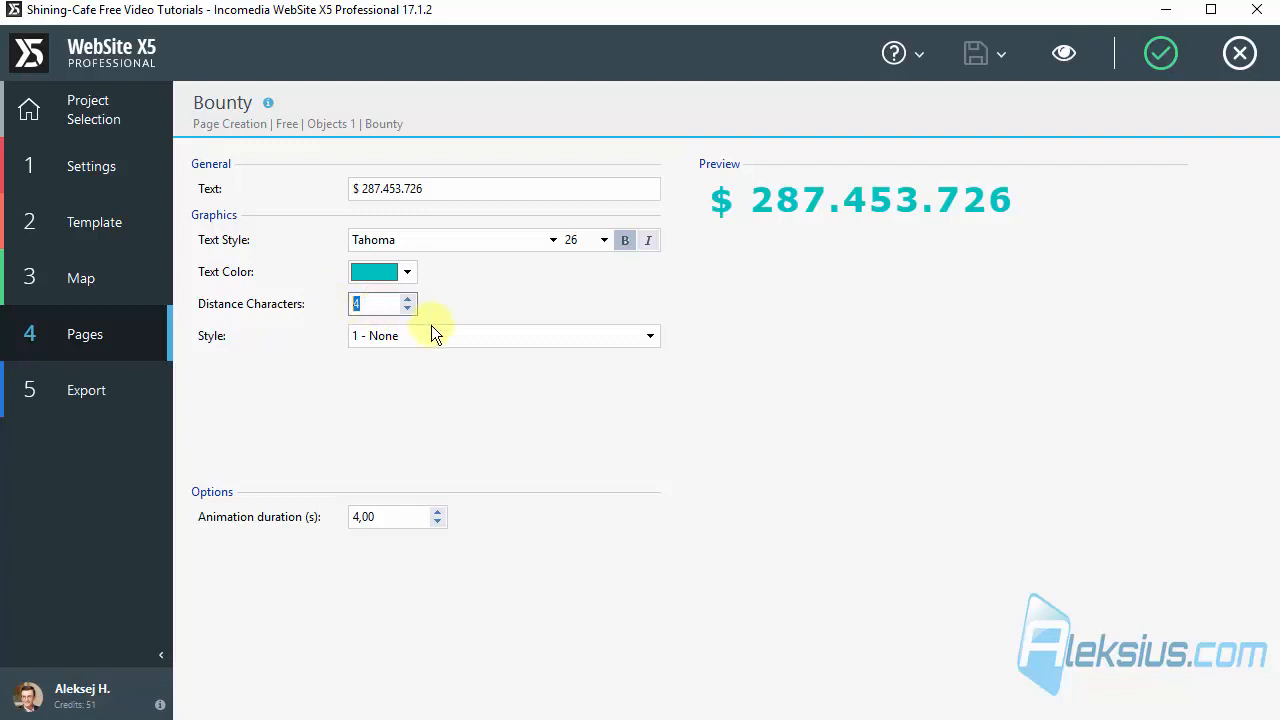
Step: Set the distance between the Bounty characters to 10 and the animation duration to 10 seconds
text(10)
click(519, 412)
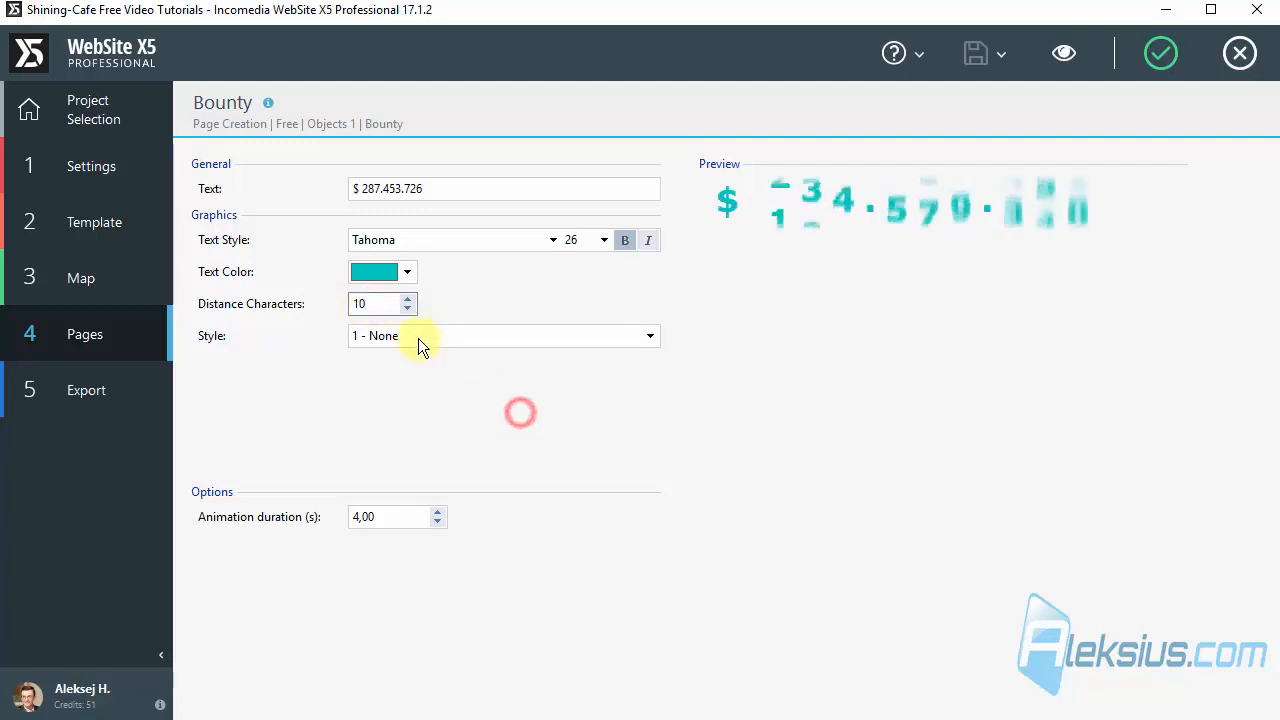
click(352, 514)
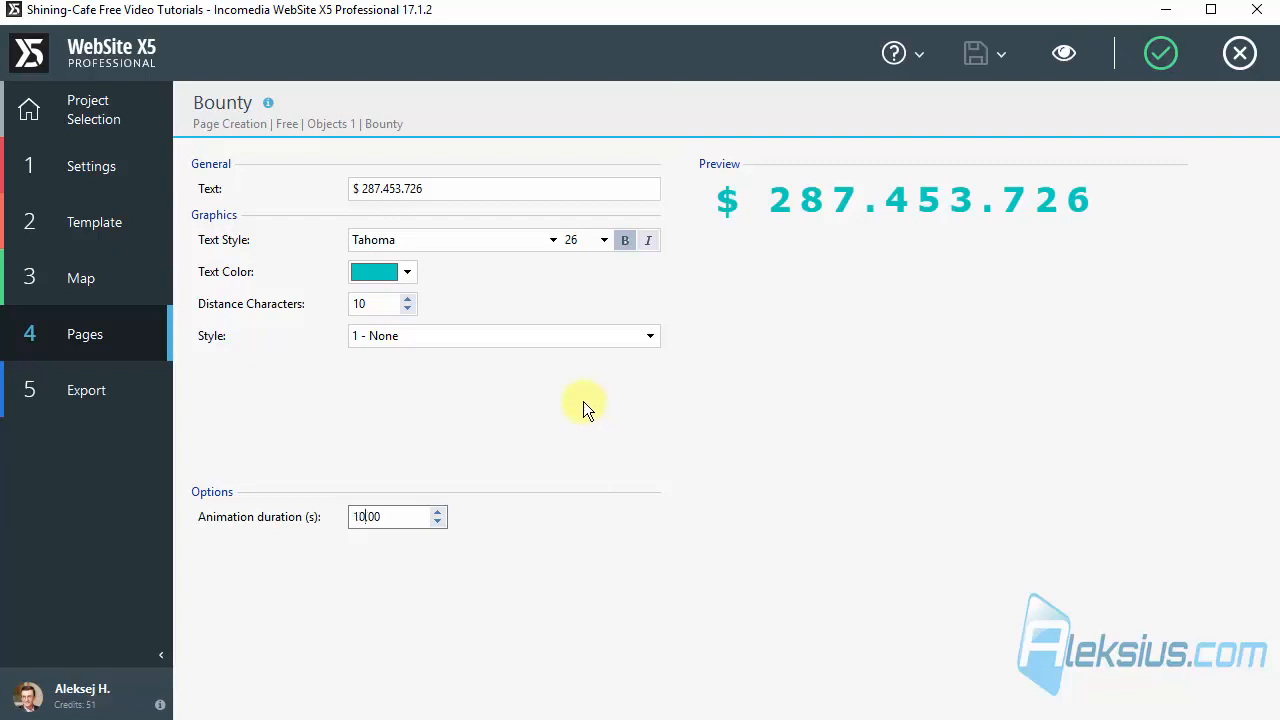
Step: Try the DropShadow style on the Bounty counter and check it in the page preview
click(534, 335)
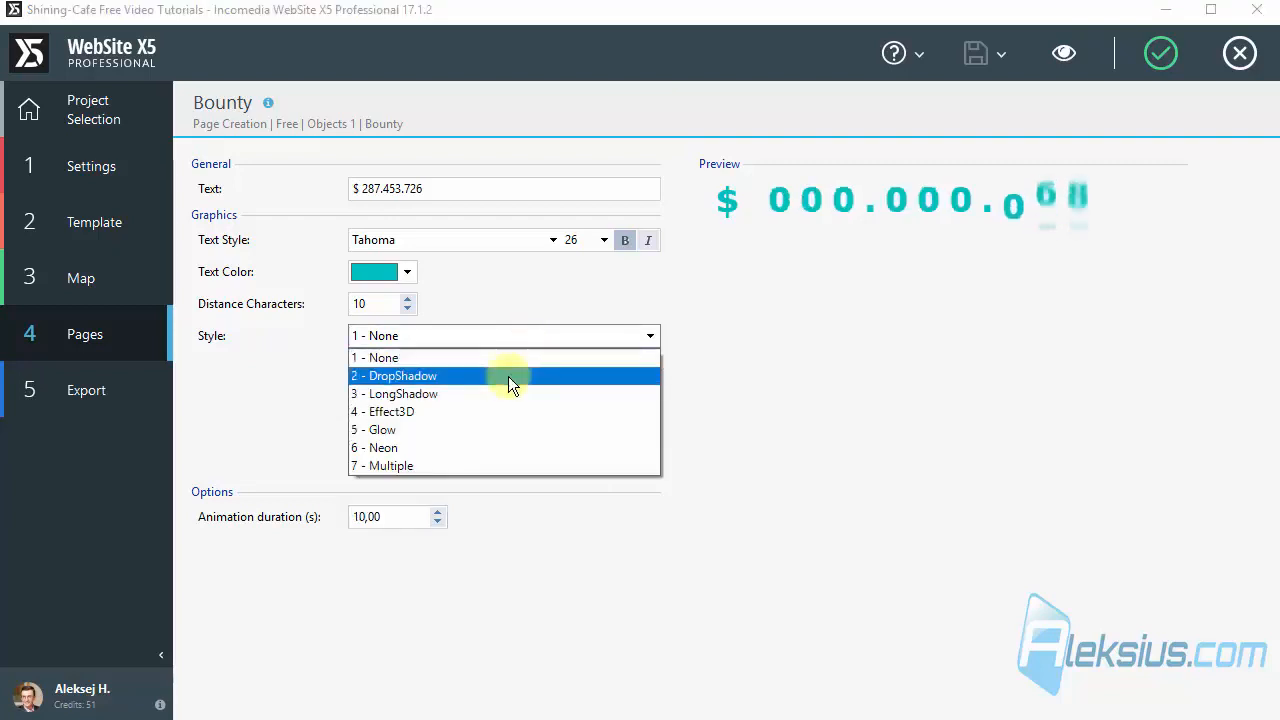
click(508, 376)
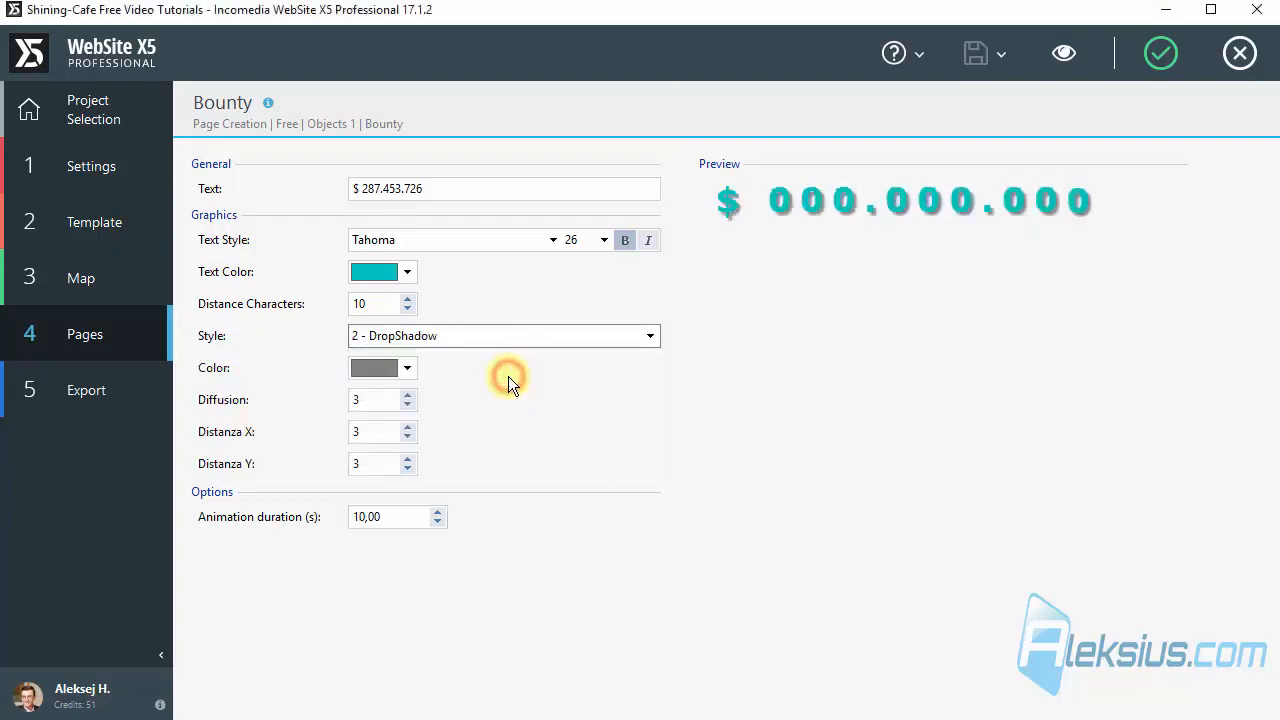
click(1064, 52)
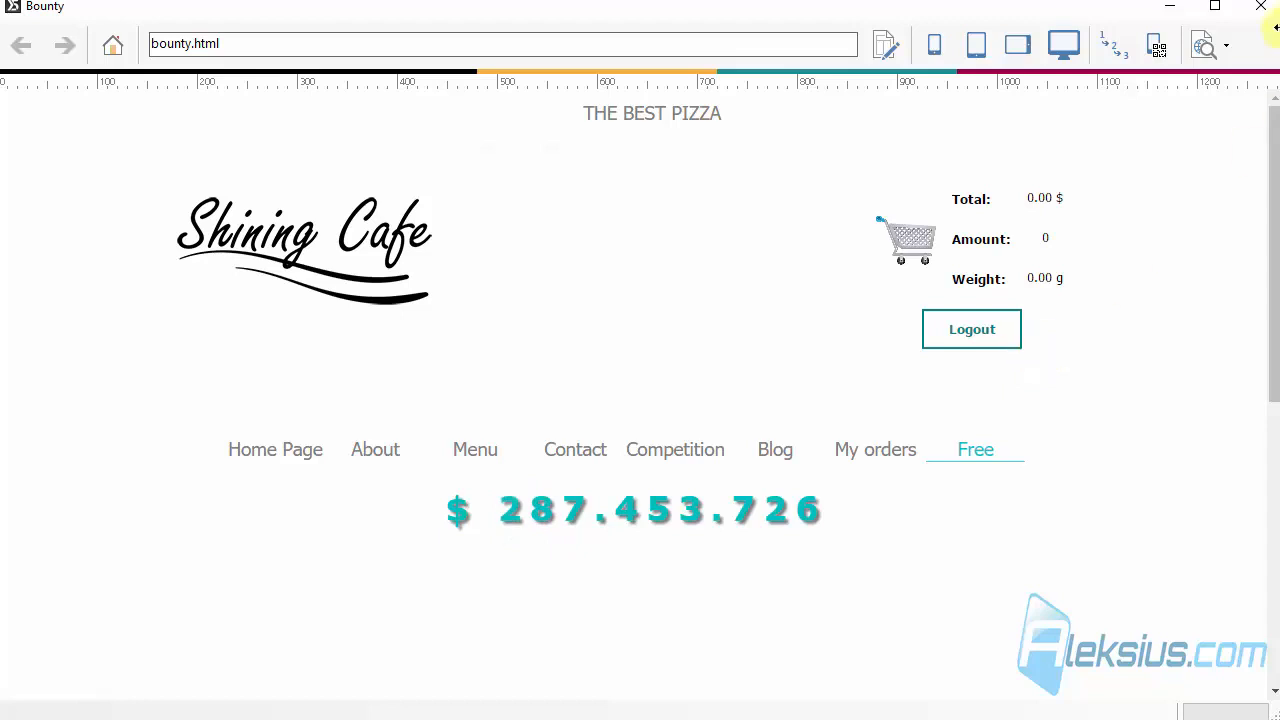
click(1251, 10)
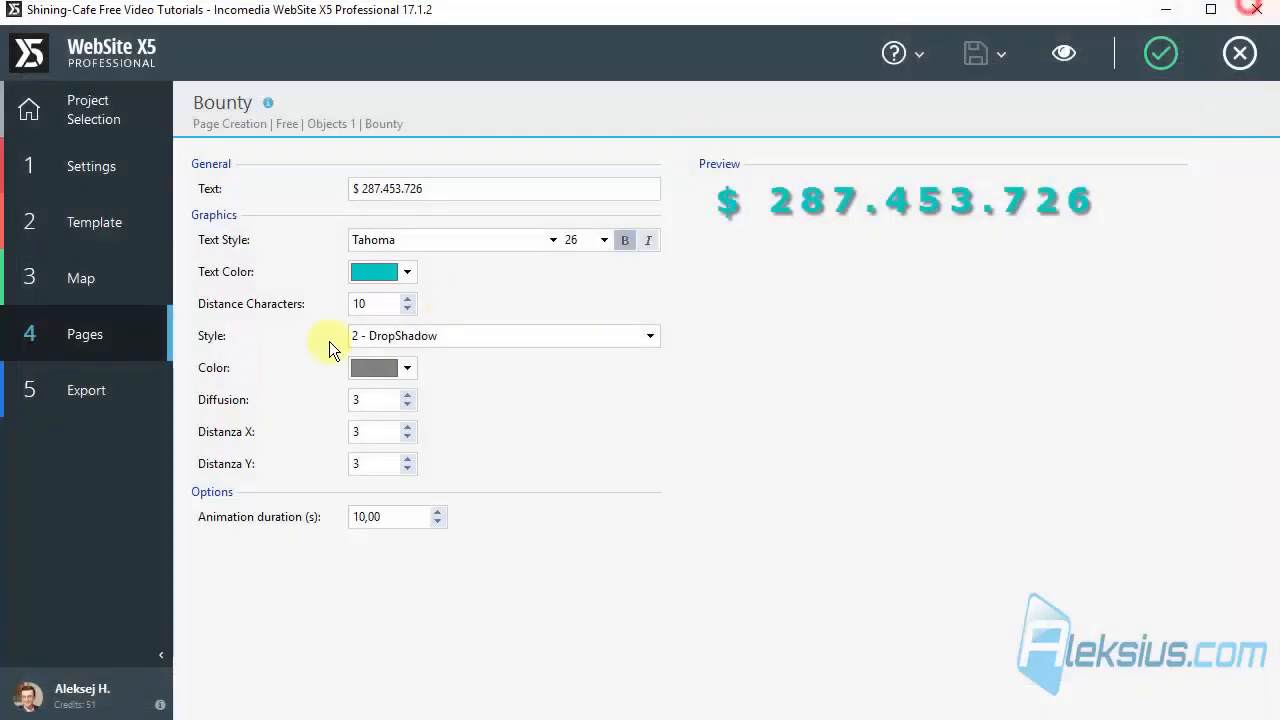
Step: Try the LongShadow style, and apply the Effect3D style to the Bounty counter with a black effect colour
click(440, 339)
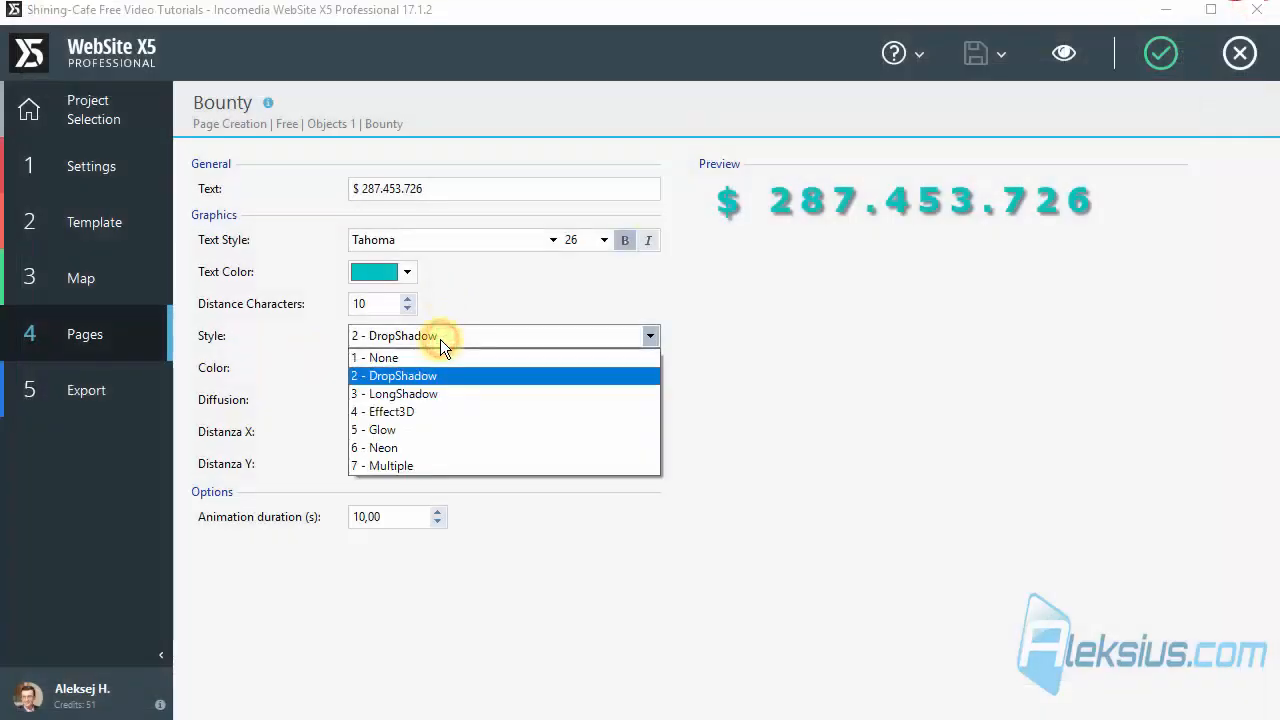
click(428, 393)
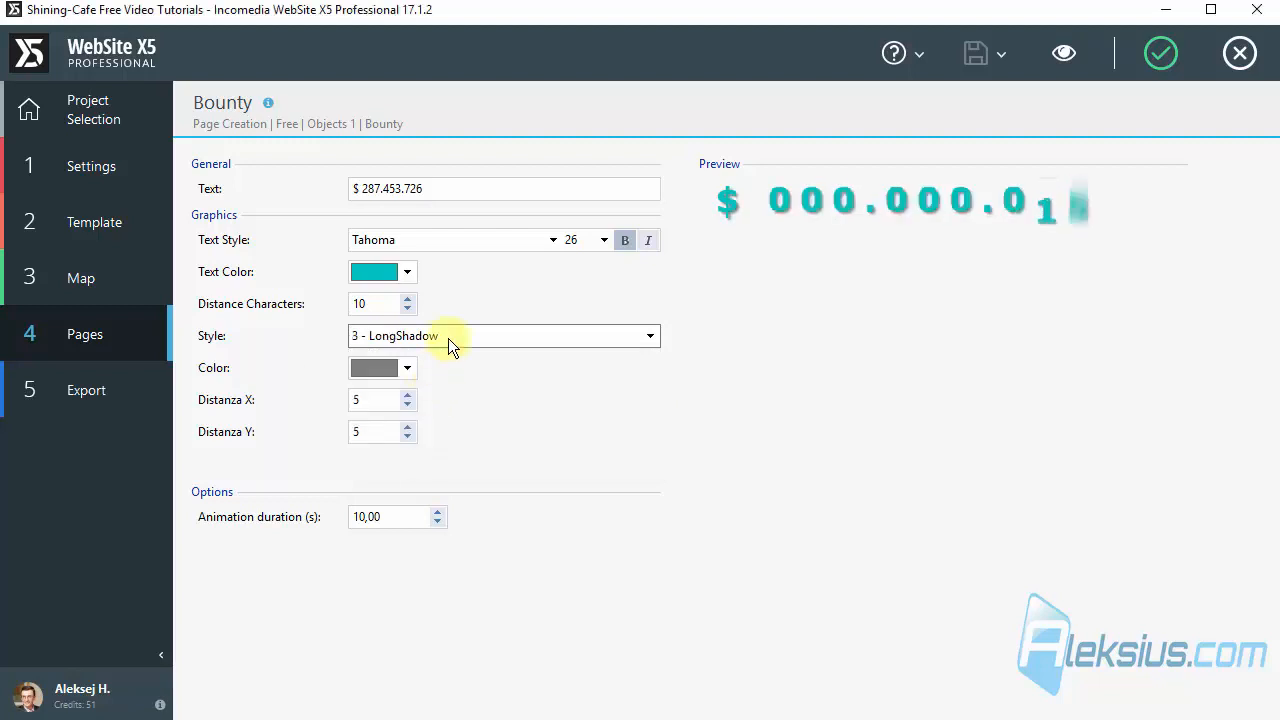
click(448, 339)
click(425, 409)
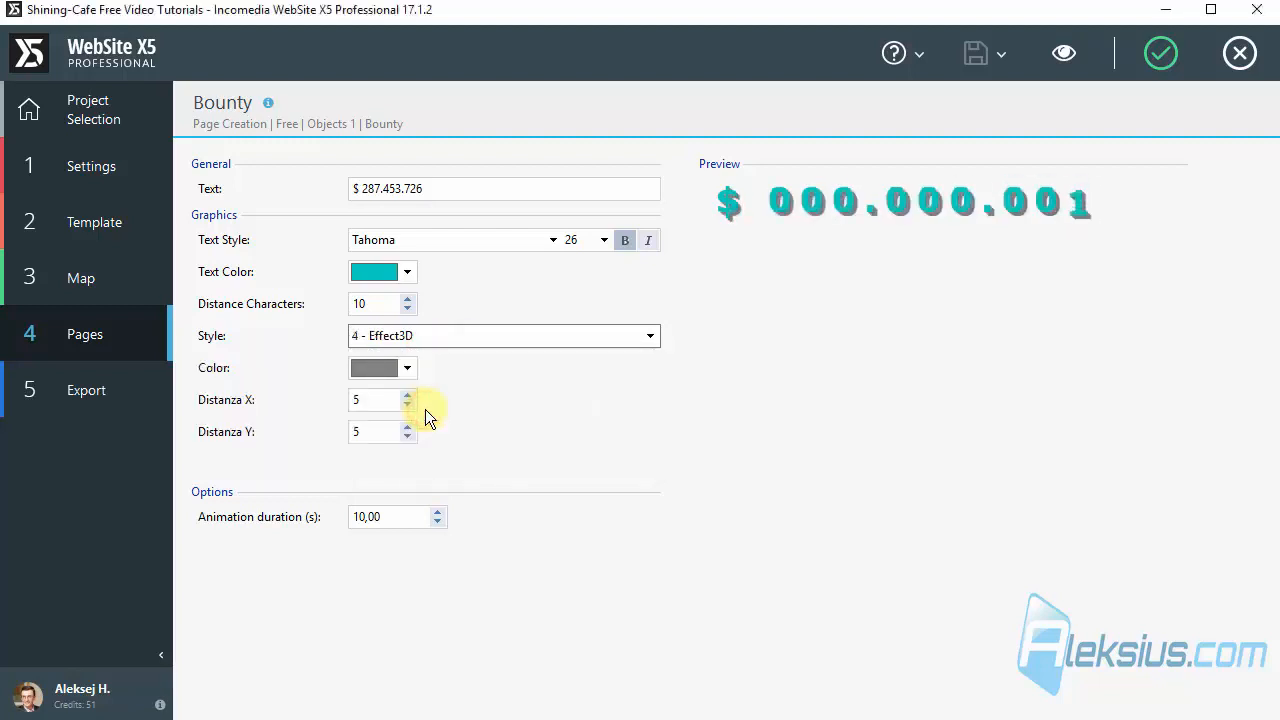
click(407, 368)
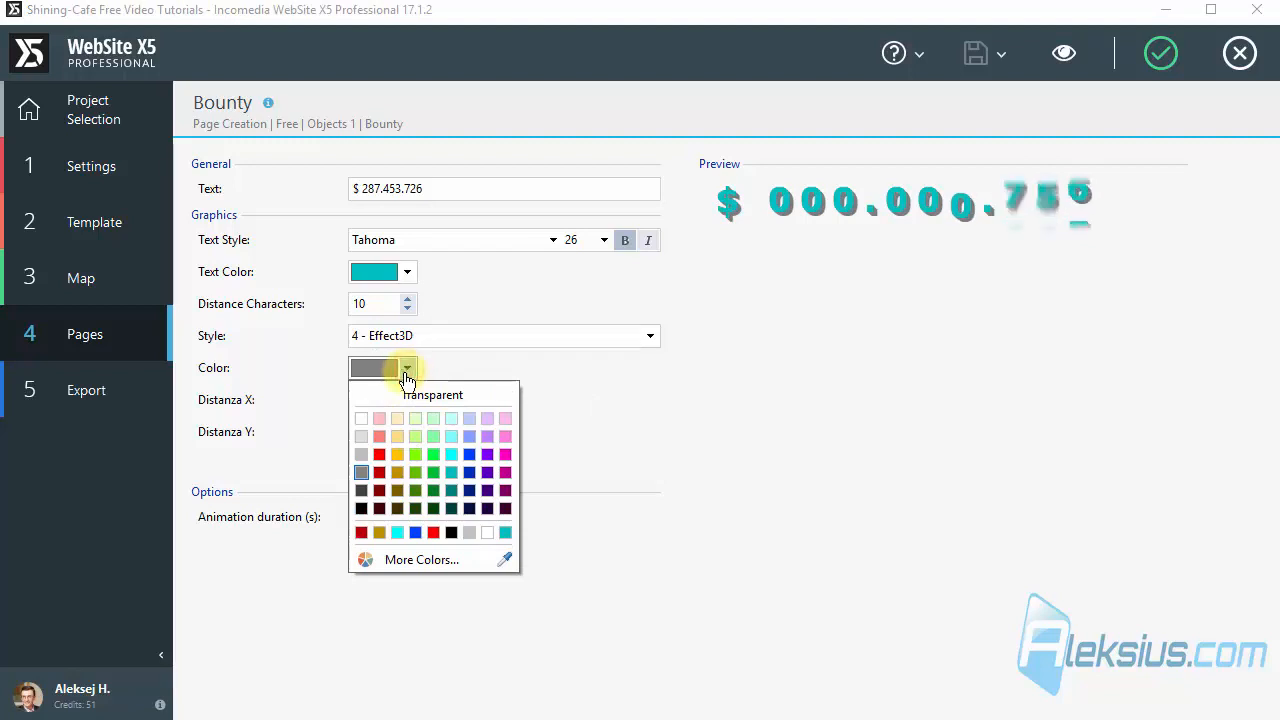
click(365, 511)
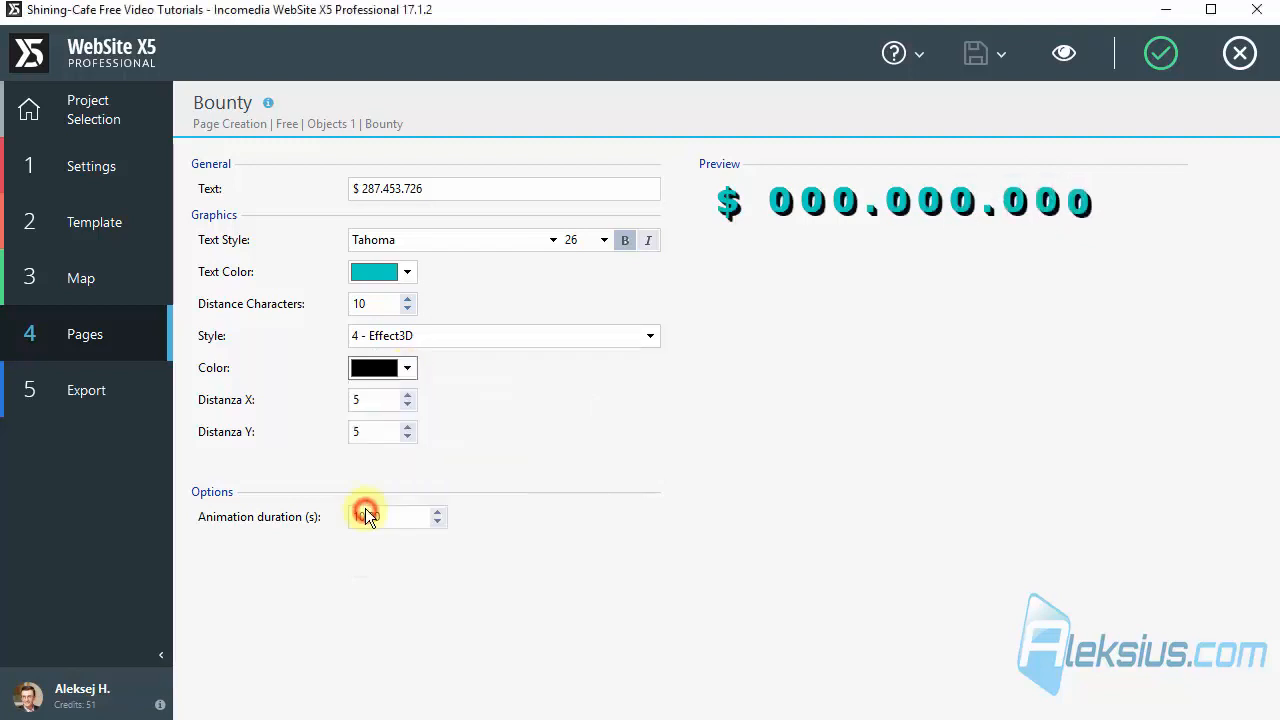
Step: Try the Glow, Neon and Multiple styles on the Bounty counter, and return to Effect3D
click(558, 337)
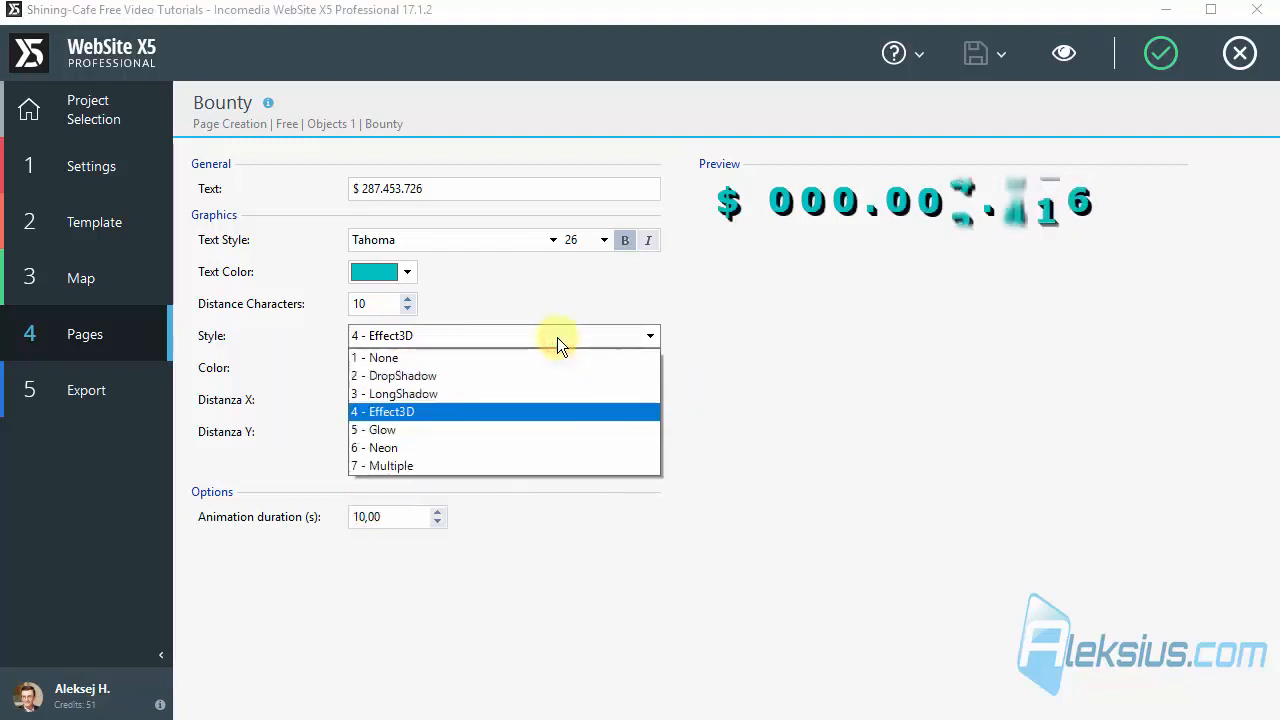
click(498, 426)
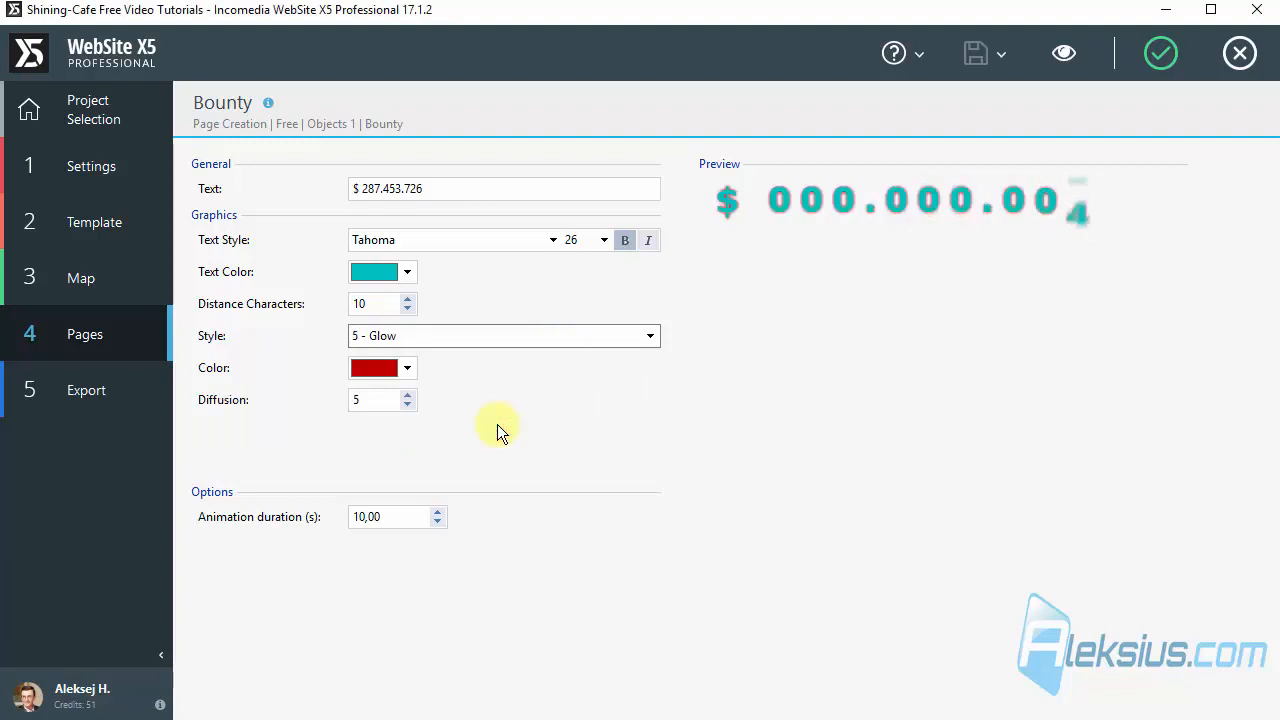
click(498, 333)
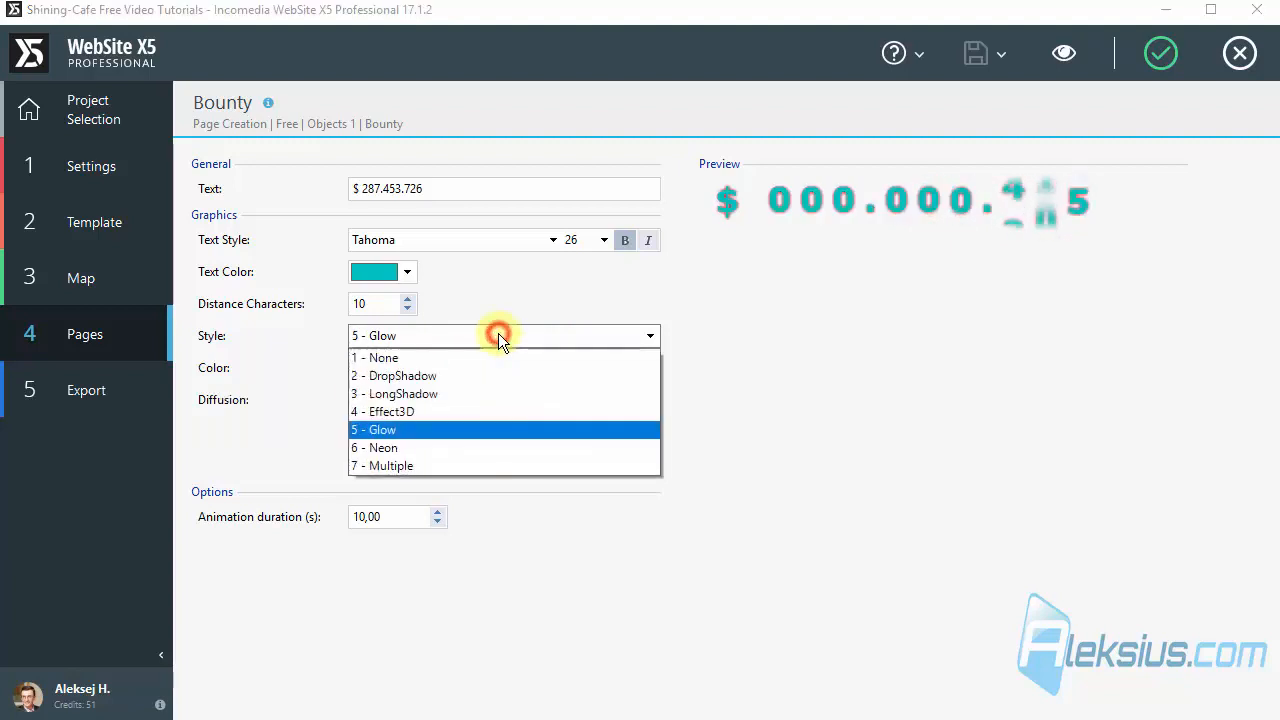
click(447, 444)
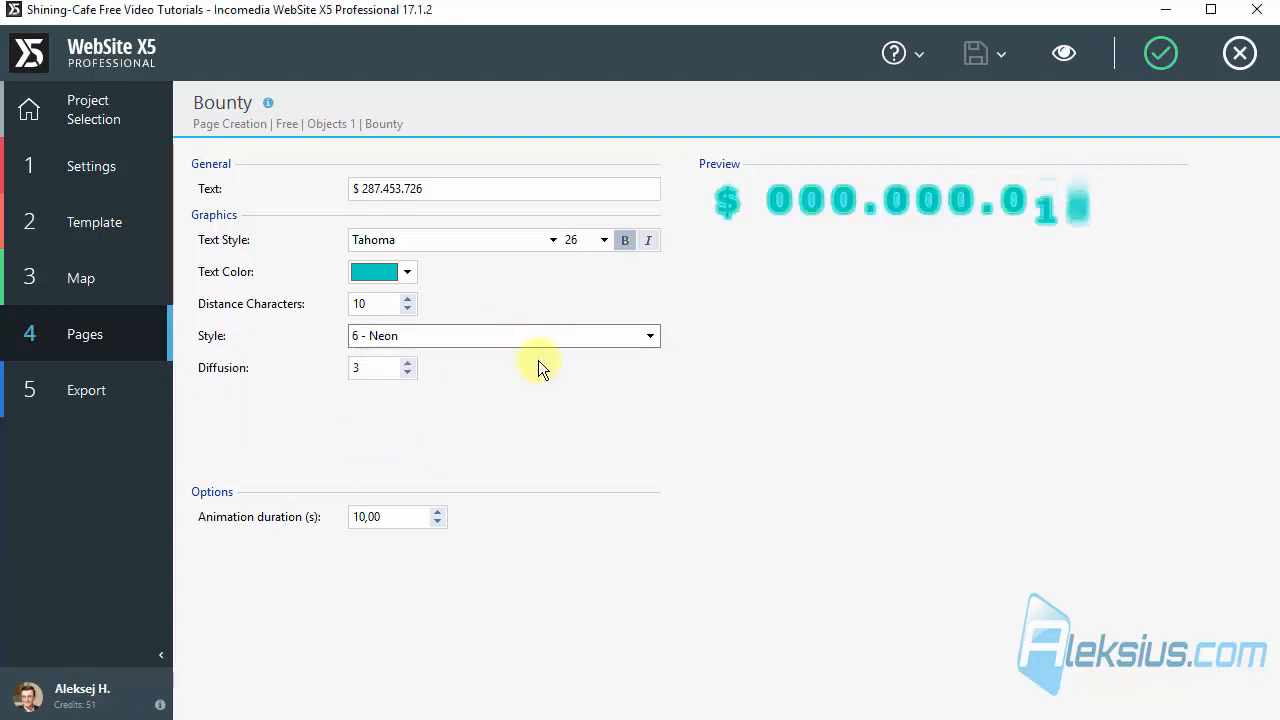
click(513, 335)
click(483, 467)
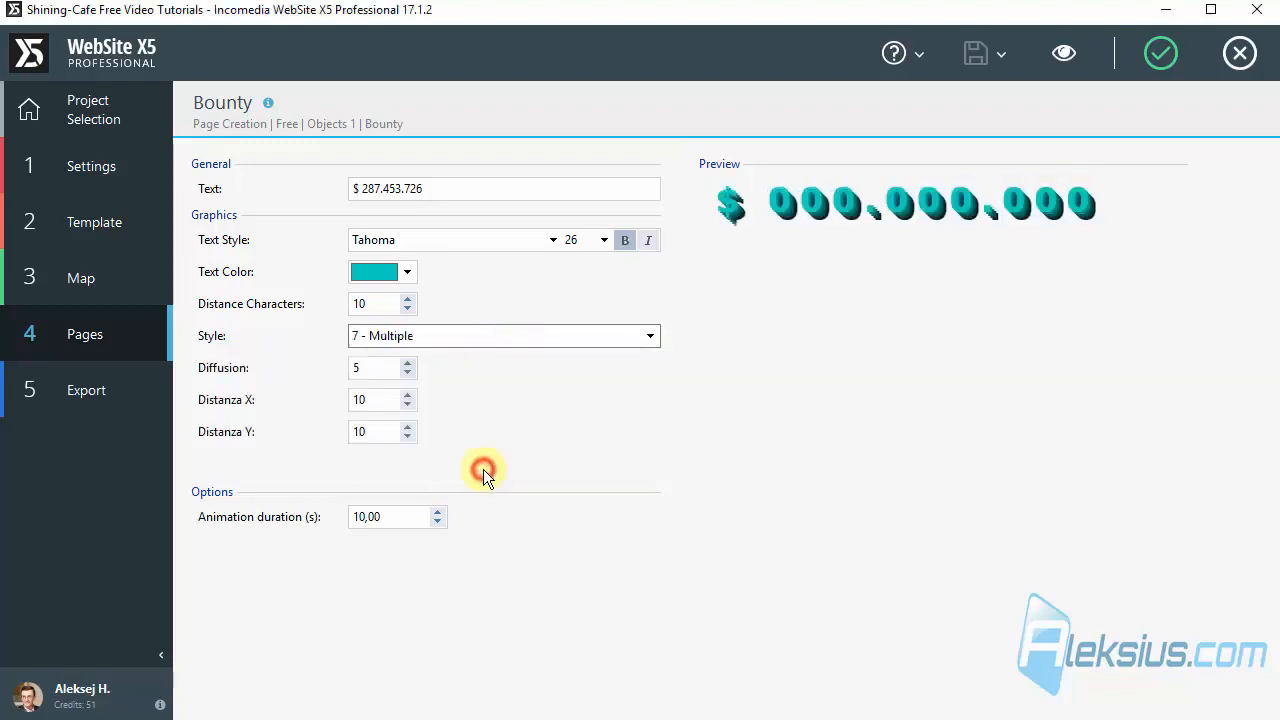
click(474, 335)
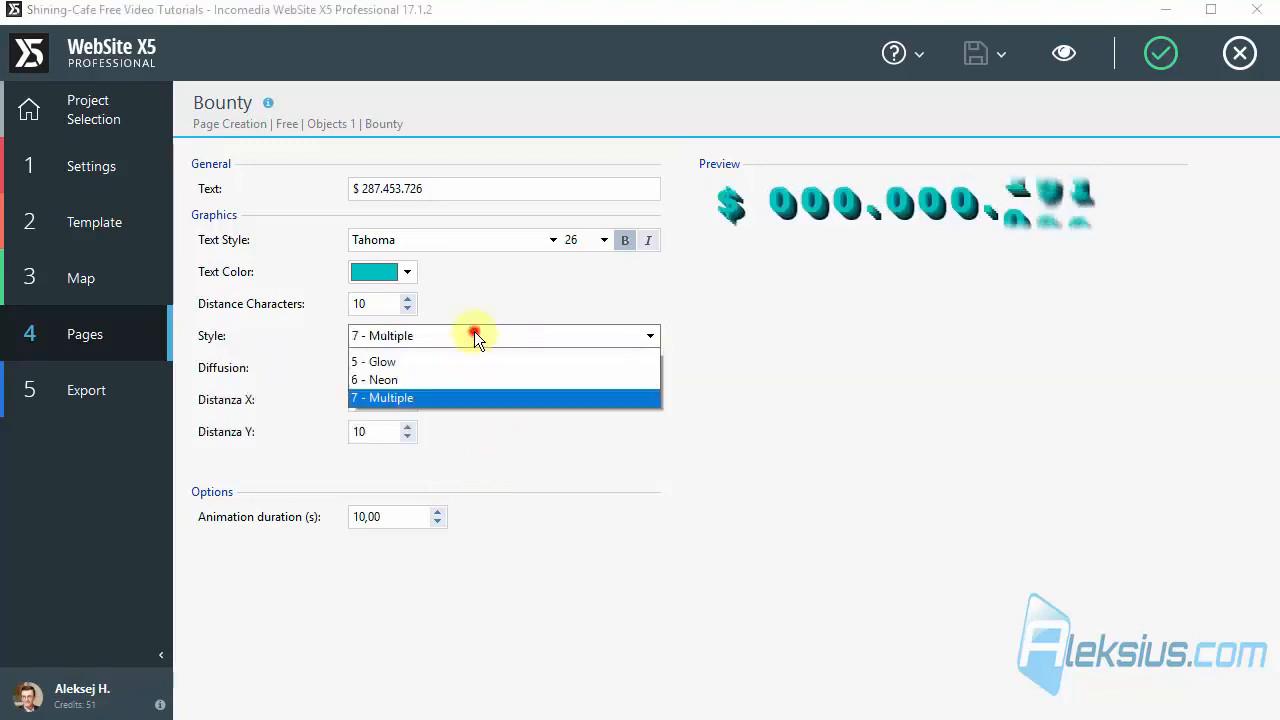
click(454, 411)
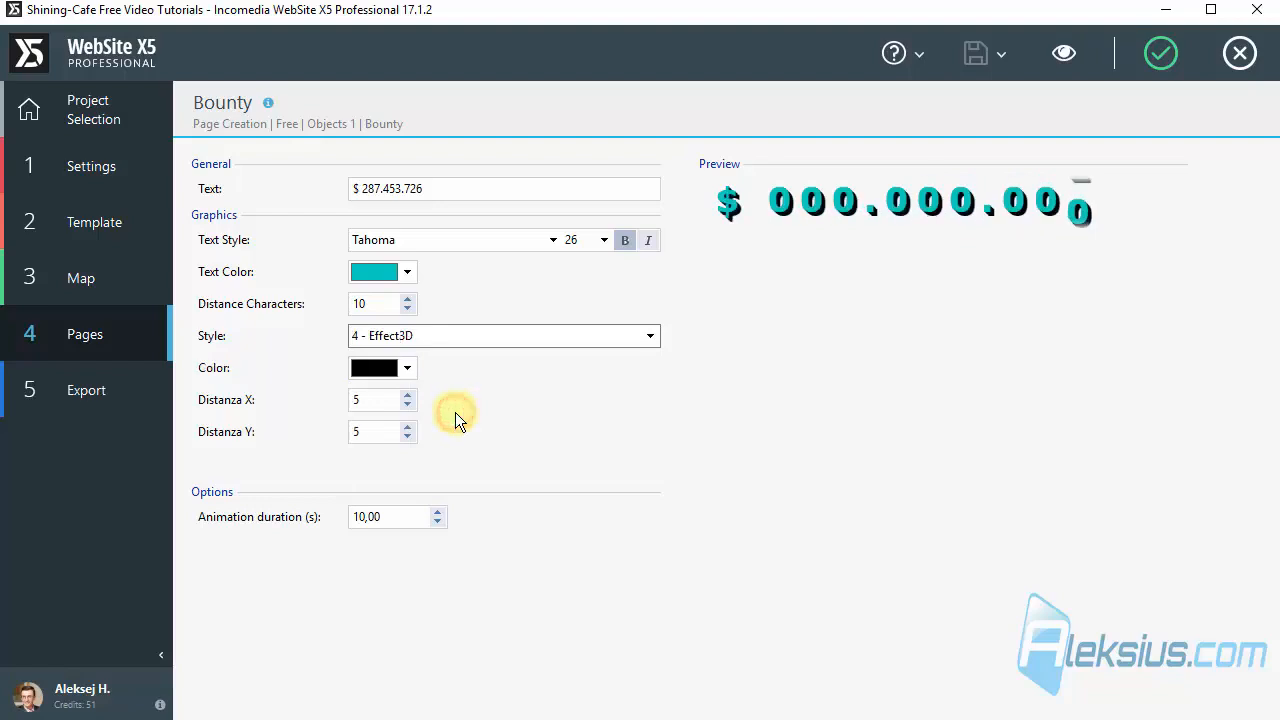
Step: Preview the Bounty page with the Effect3D counter, and close the preview
click(1061, 52)
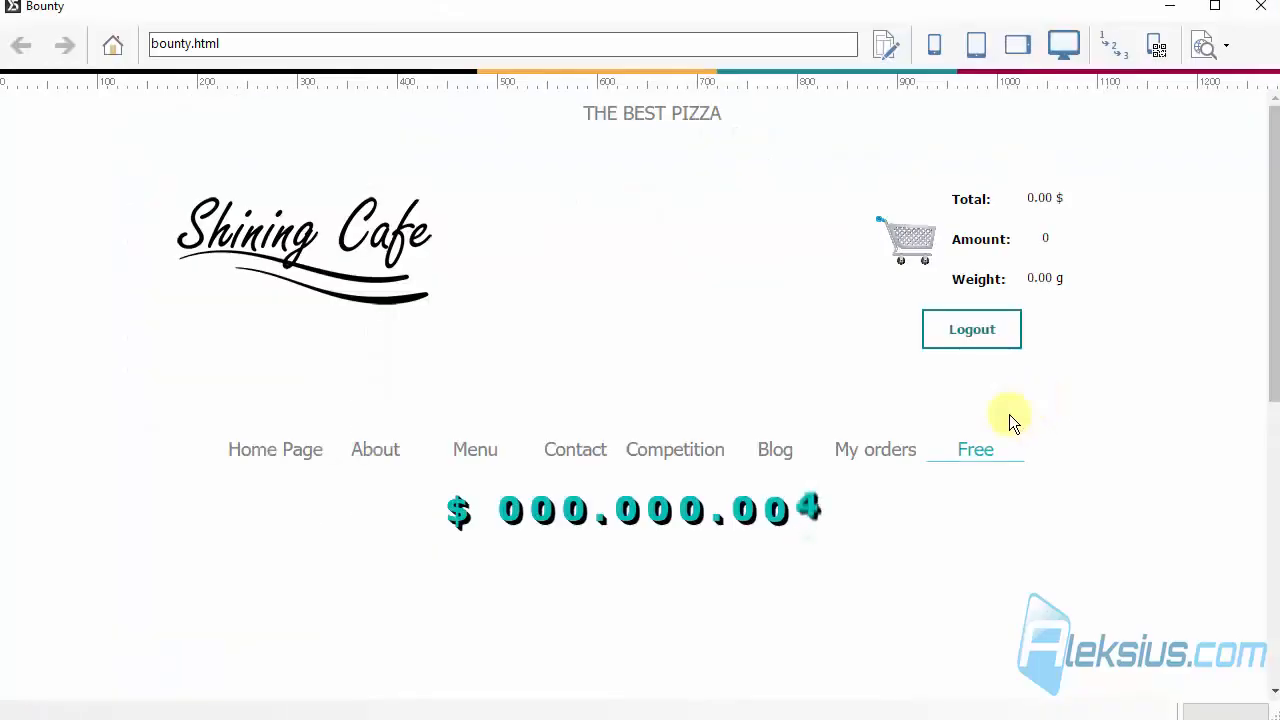
click(1259, 7)
click(1257, 55)
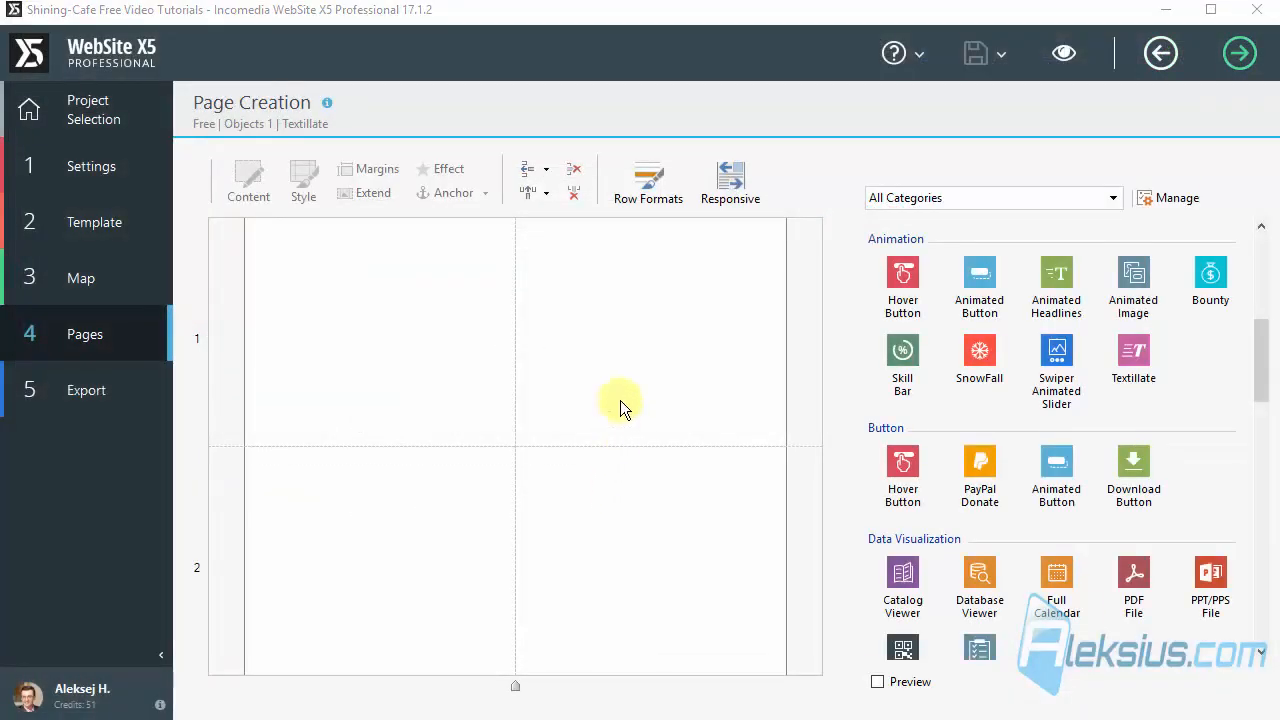
Step: Place a Textillate object across both columns of row 1 on the Textillate page and open its settings
drag(1117, 358, 505, 340)
double_click(468, 298)
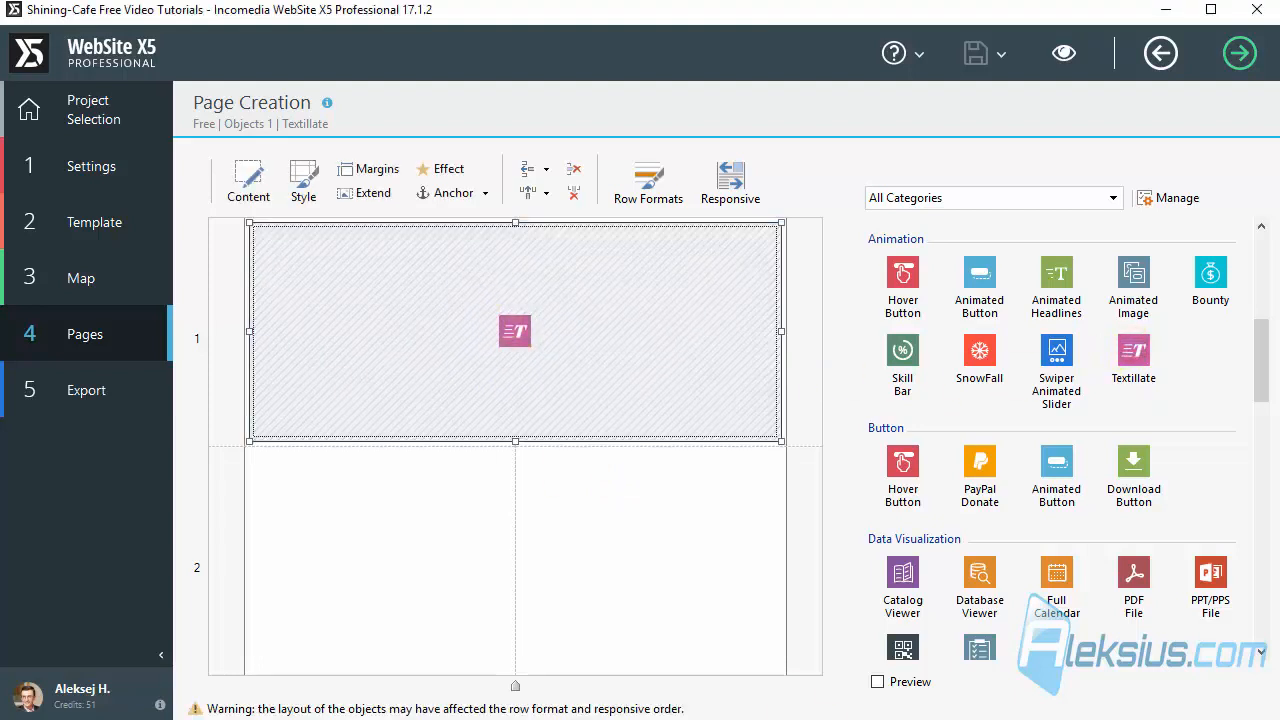
double_click(614, 363)
Step: Replace the Textillate text with "In previous video tutorial we created responsive multilanguage online store from scratch."
drag(495, 212, 274, 135)
key(ctrl+a)
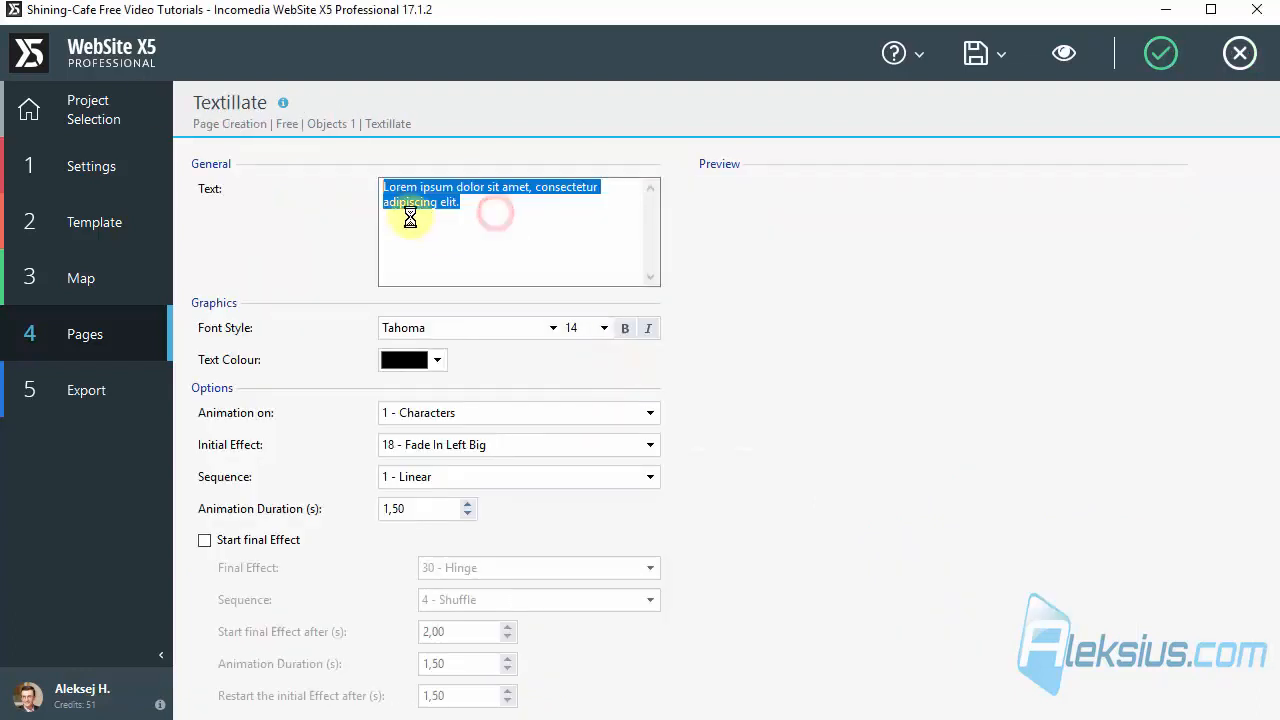
text(In previous video tutorial we created responsive multilanguage online store from scratch)
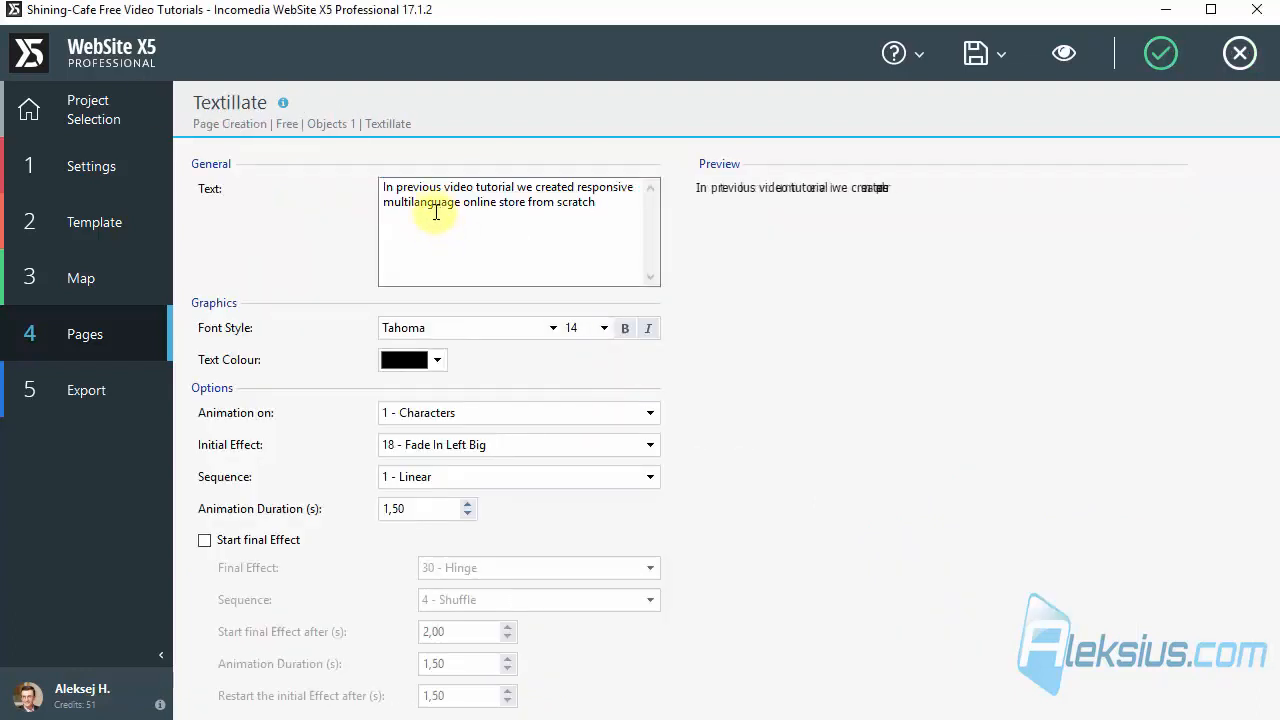
text(/)
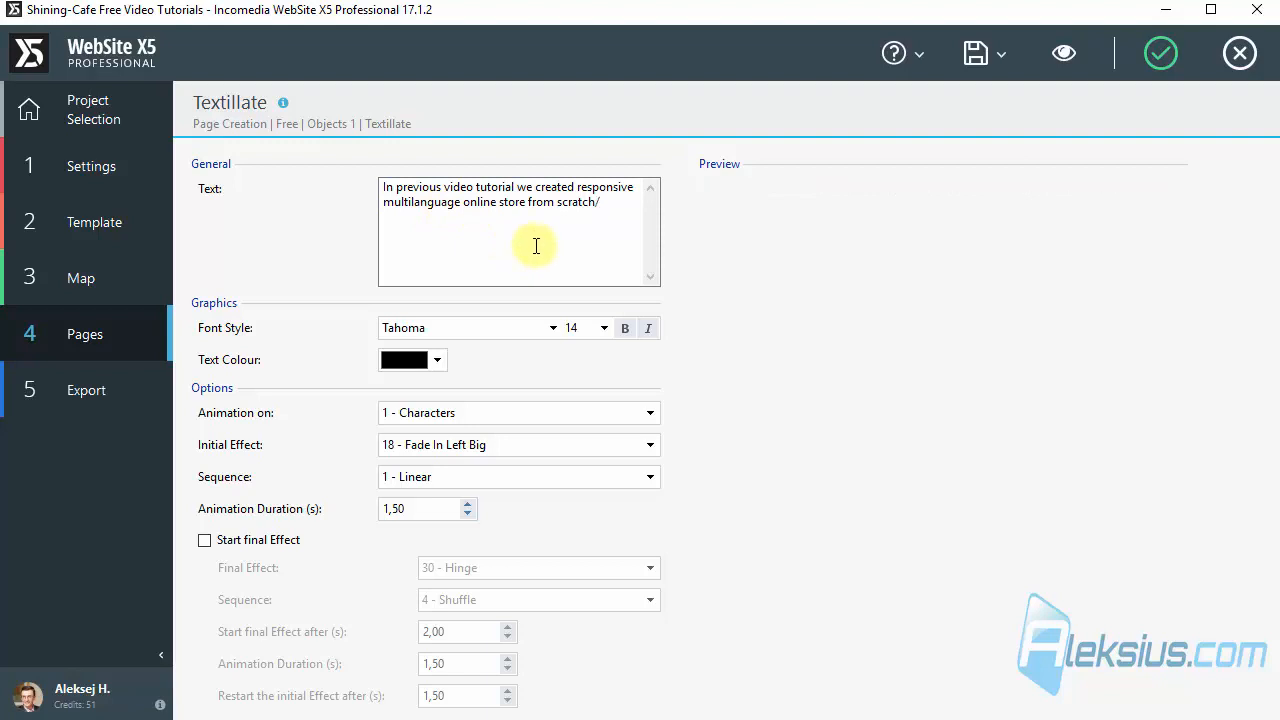
click(505, 247)
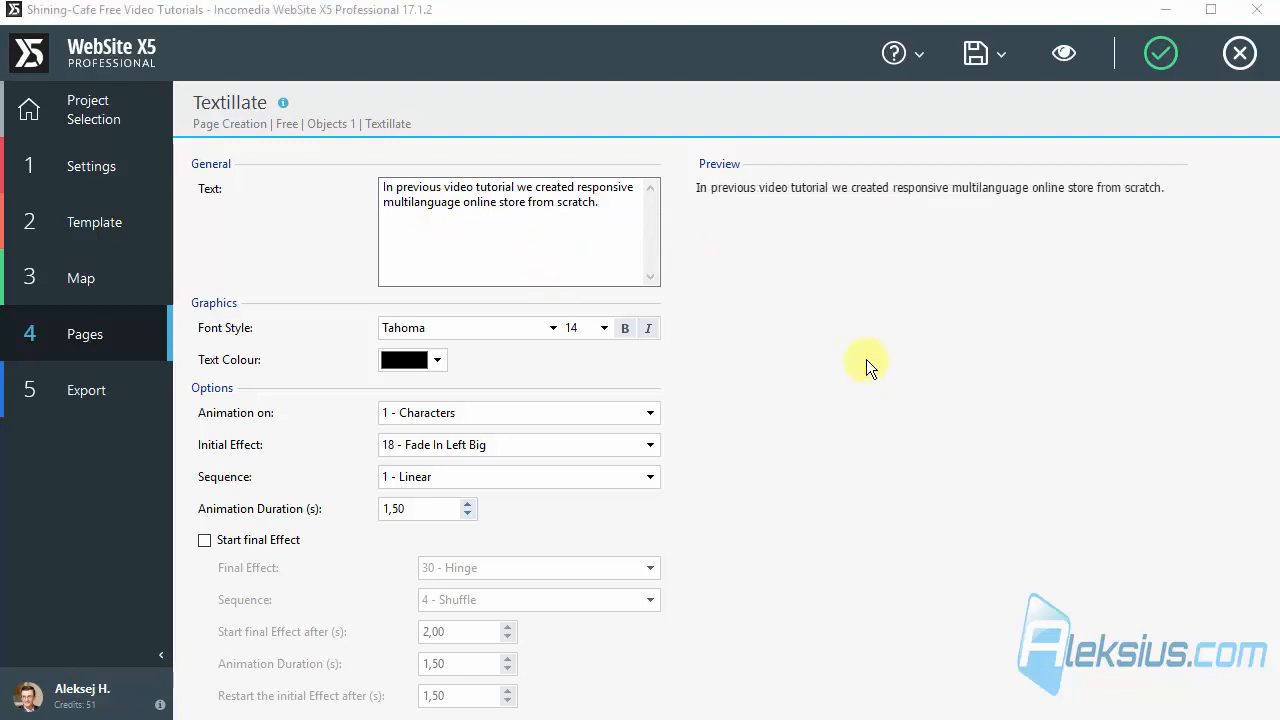
Step: Preview the Textillate page and check the animated sentence below the site menu
click(1062, 55)
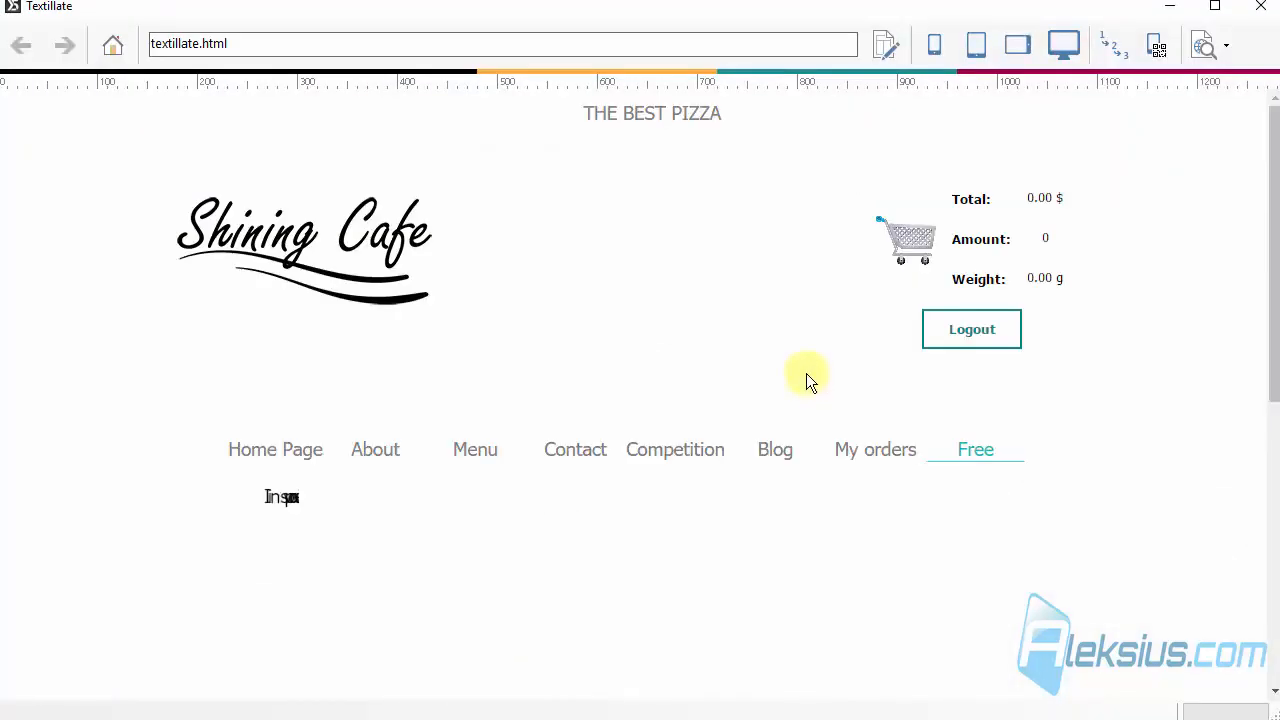
scroll(806, 373, down, 2)
scroll(805, 373, down, 1)
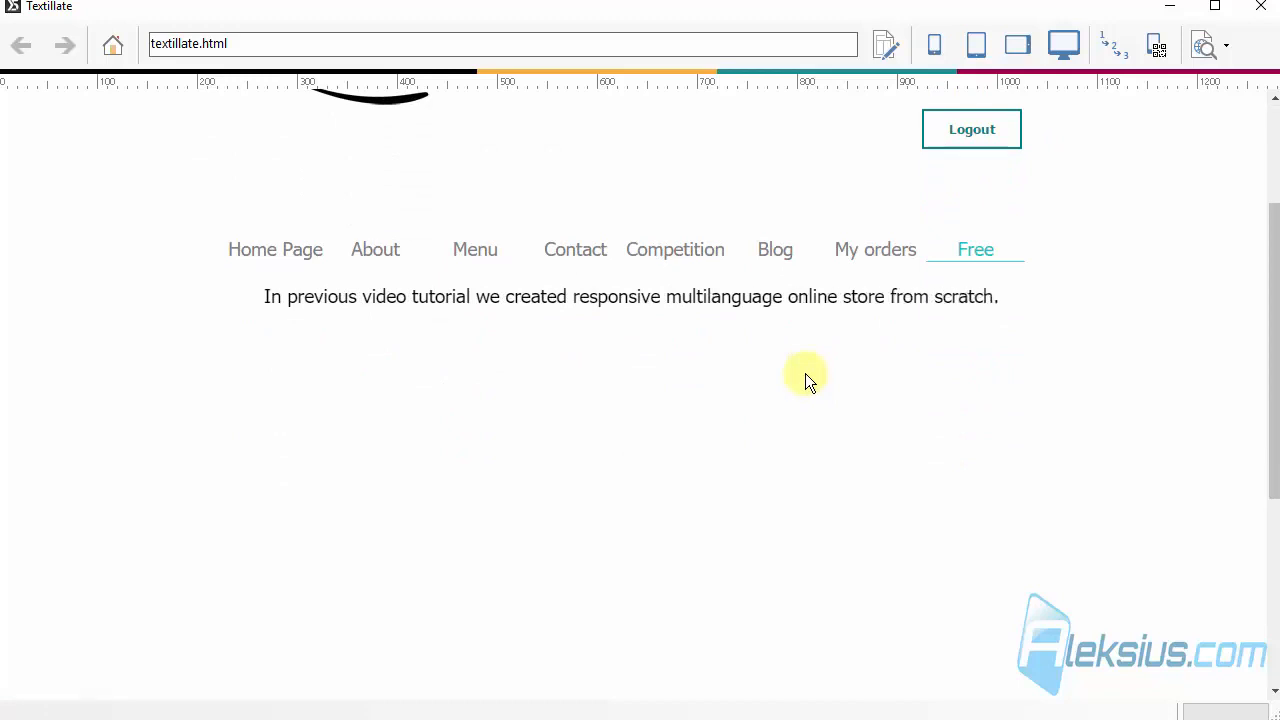
Step: Close the page preview and make the Textillate text bold at size 16
click(1262, 9)
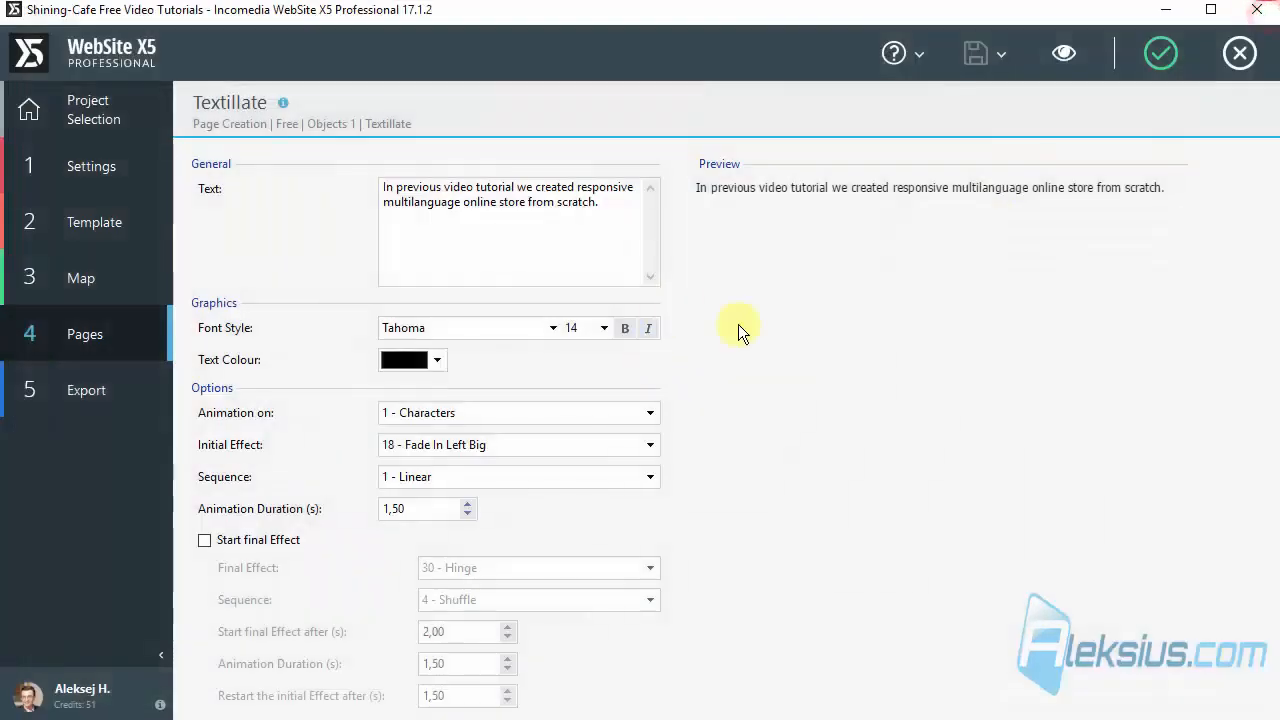
click(626, 330)
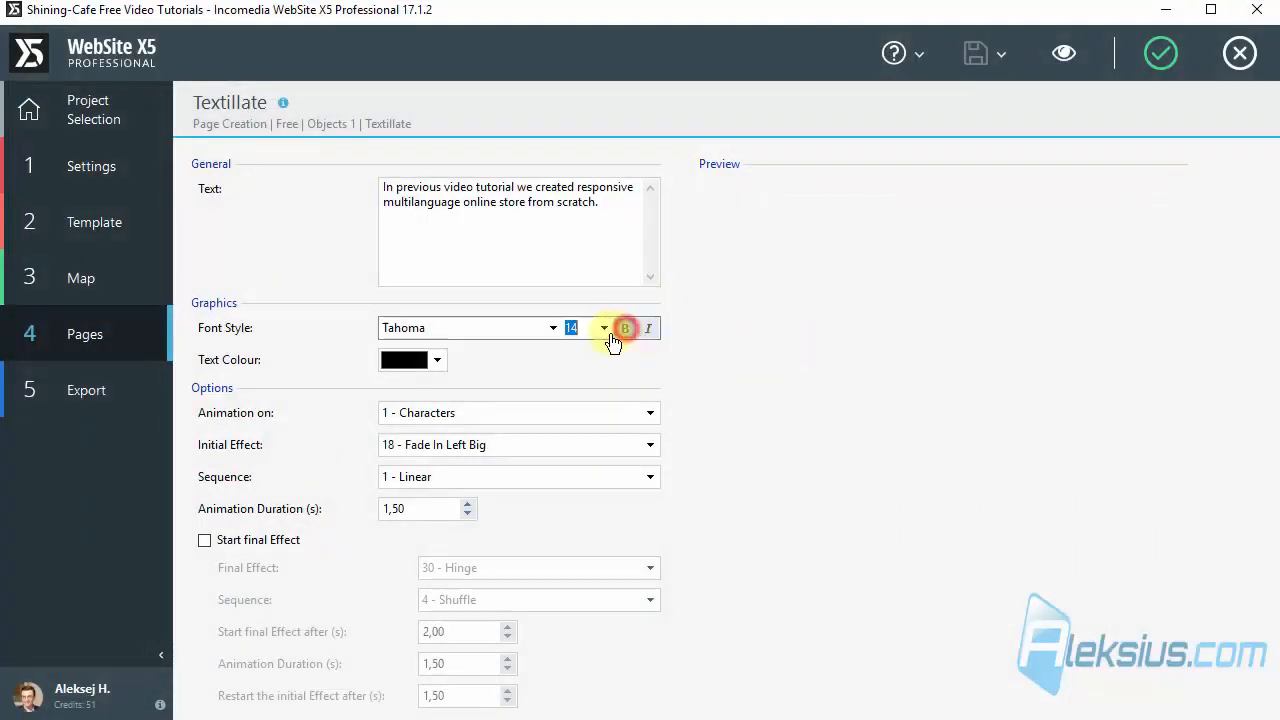
click(604, 328)
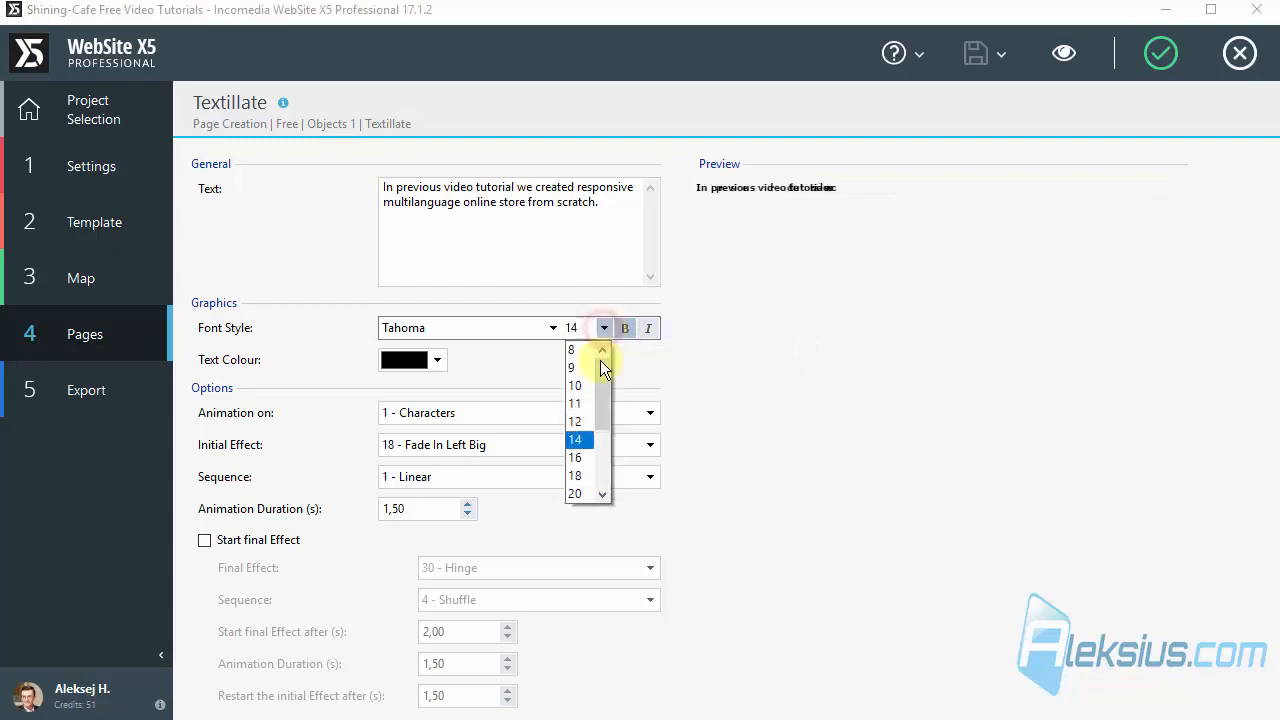
click(578, 456)
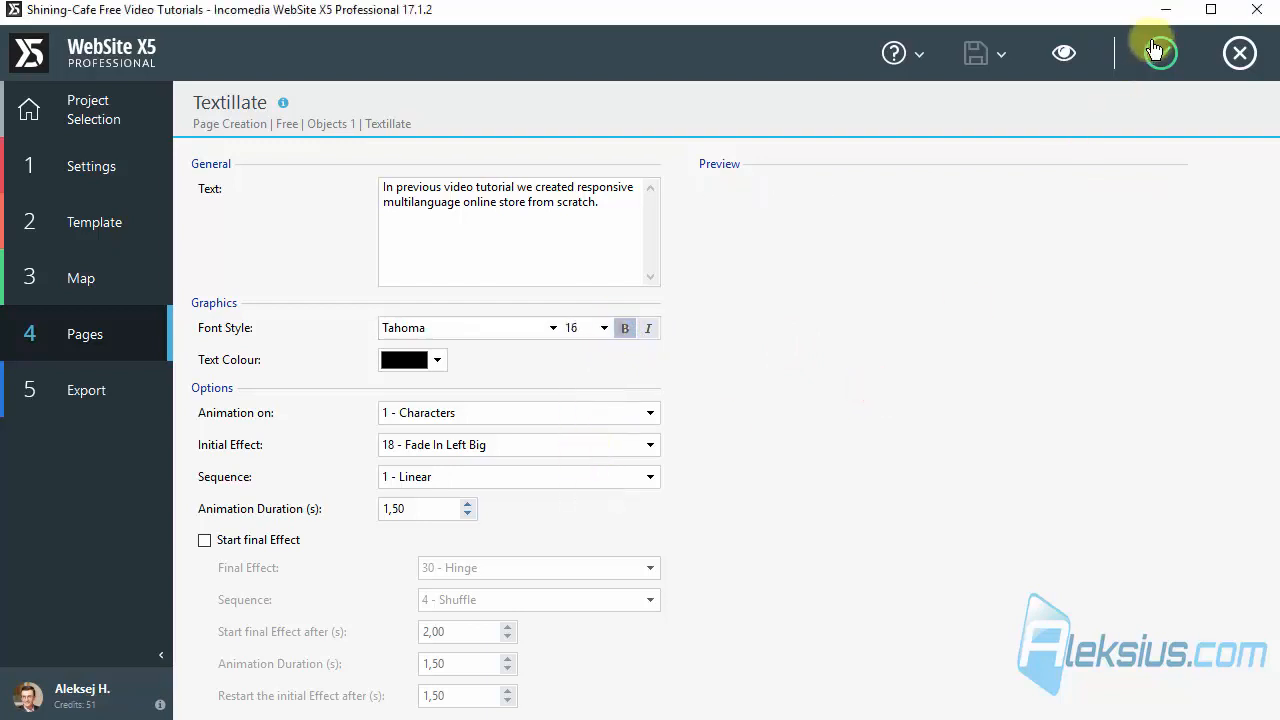
Step: Preview the Textillate page with the bold, larger sentence, and close the preview
click(1068, 54)
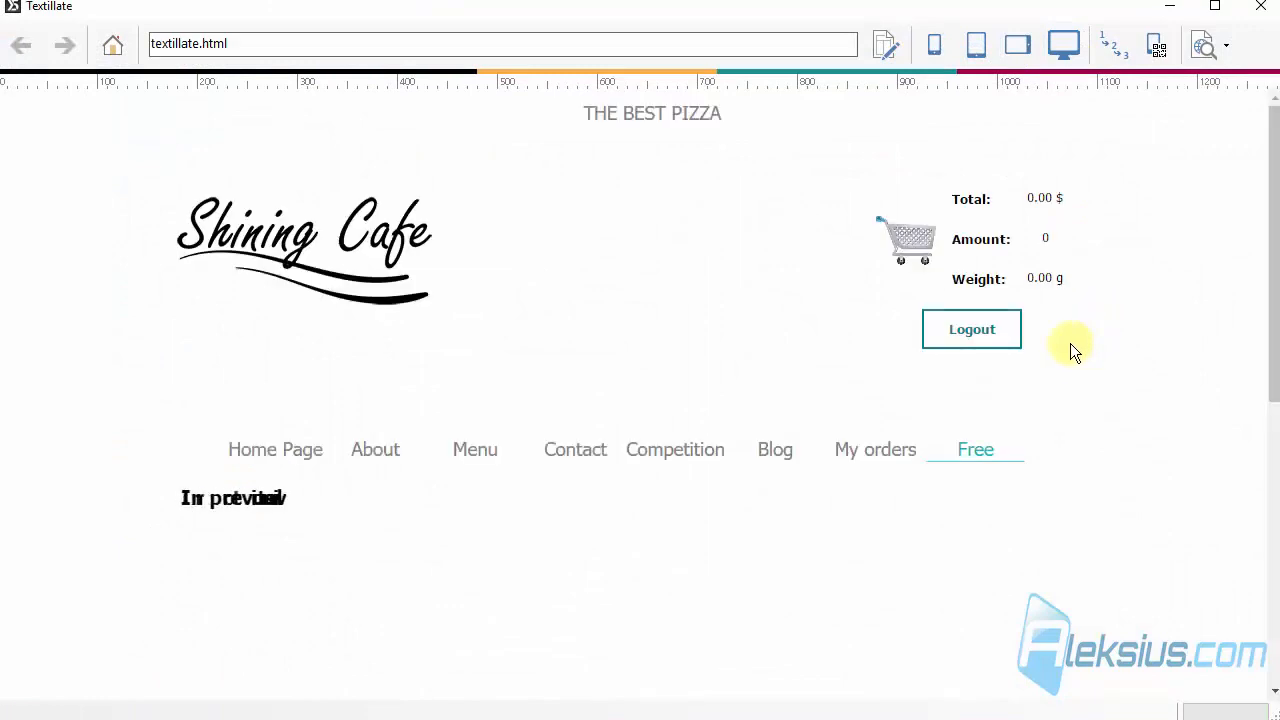
scroll(1064, 344, down, 1)
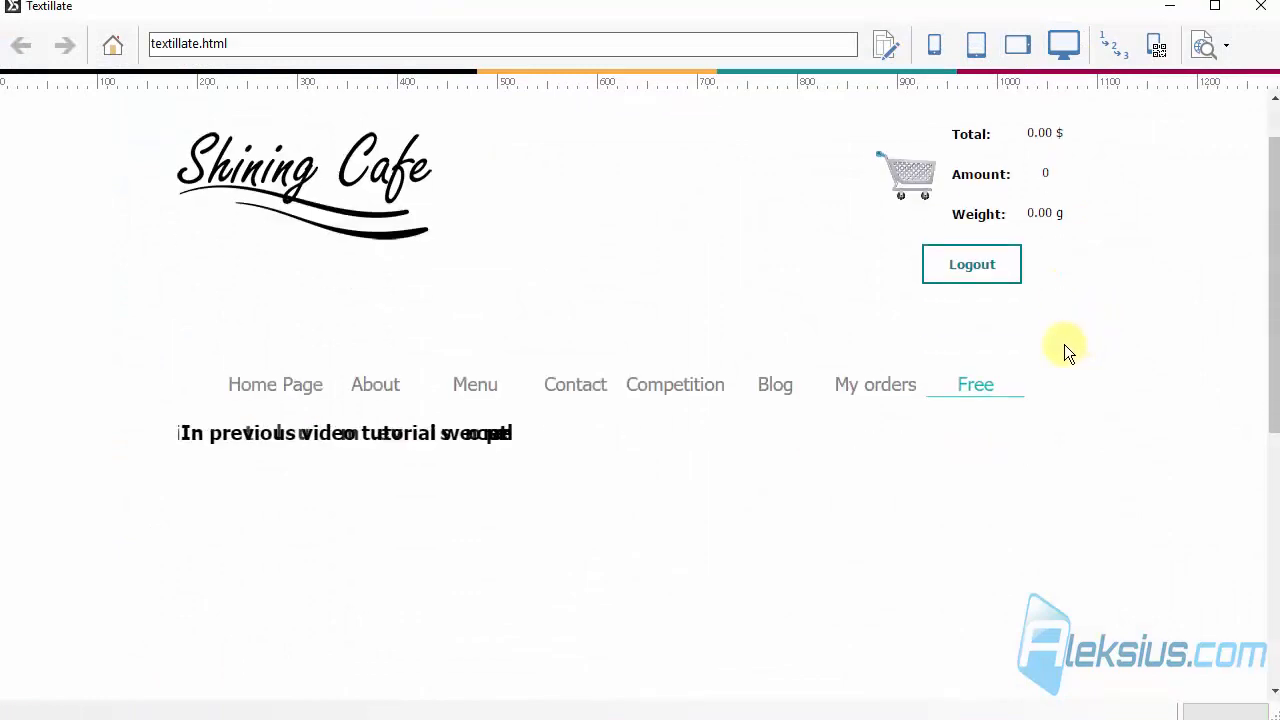
click(1260, 7)
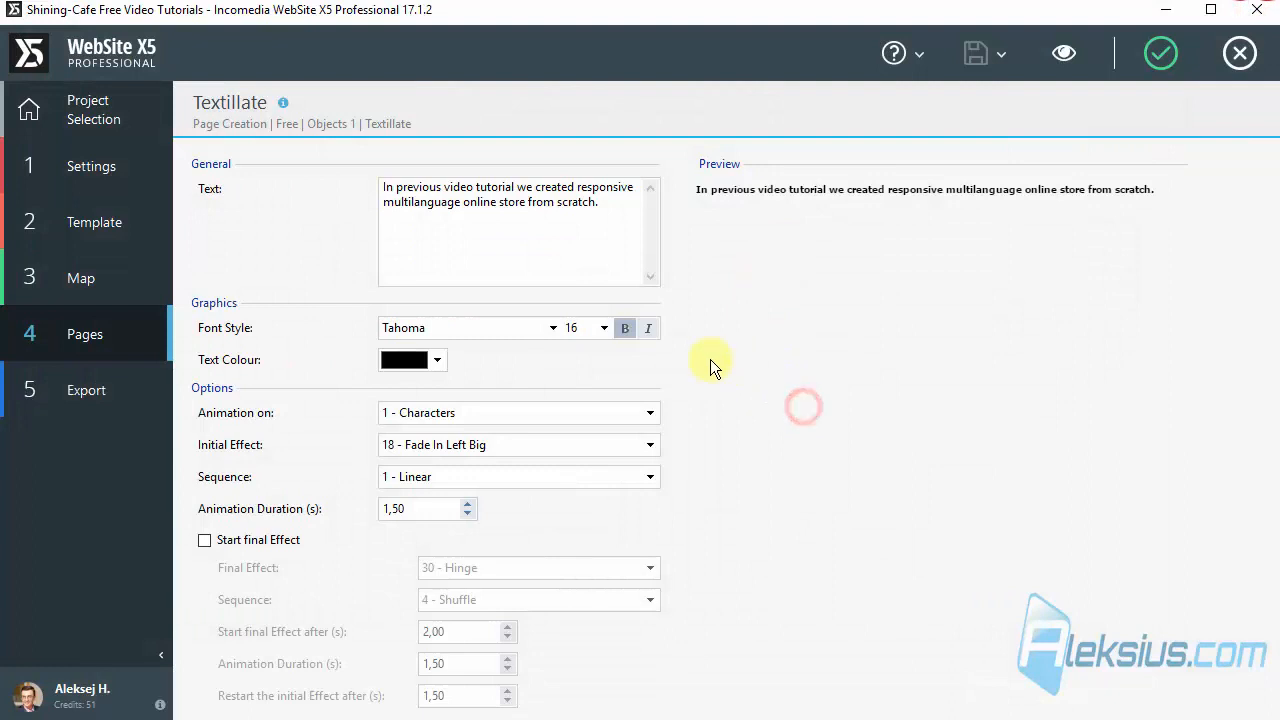
Step: Set the Textillate animation to run on words, preview the page, and close the preview
click(480, 412)
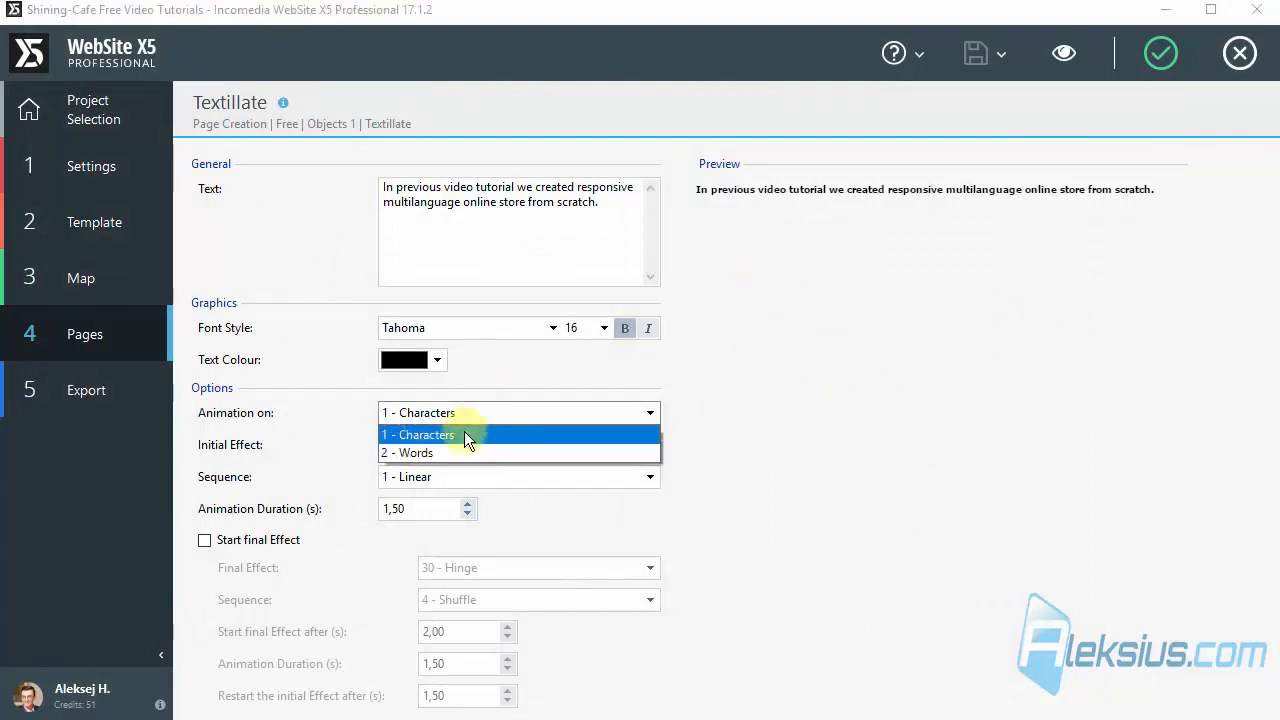
click(451, 452)
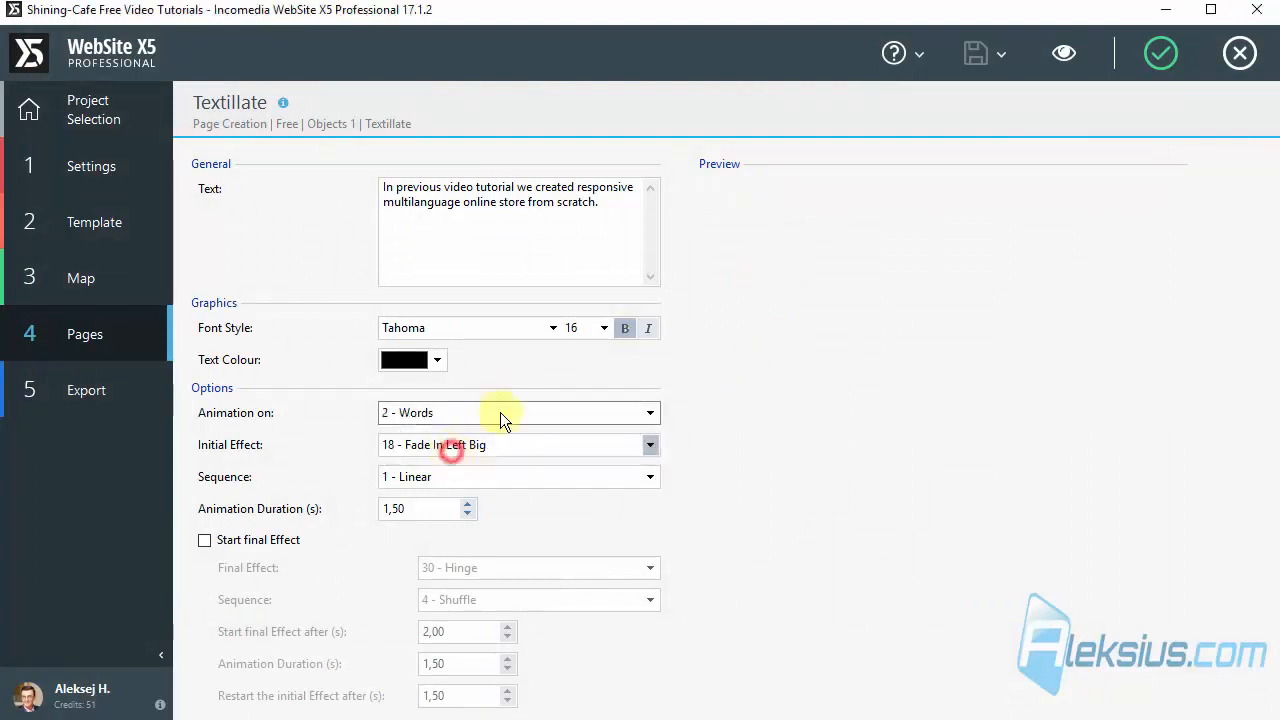
click(1063, 60)
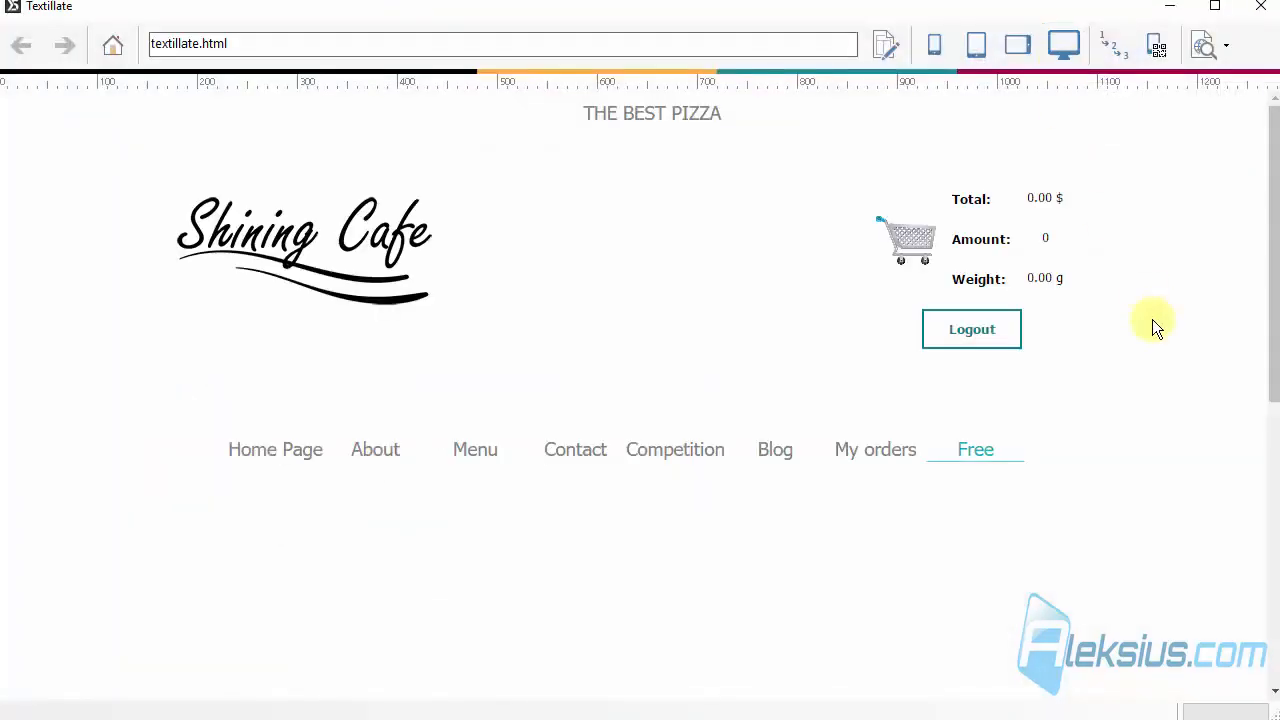
scroll(1135, 325, down, 1)
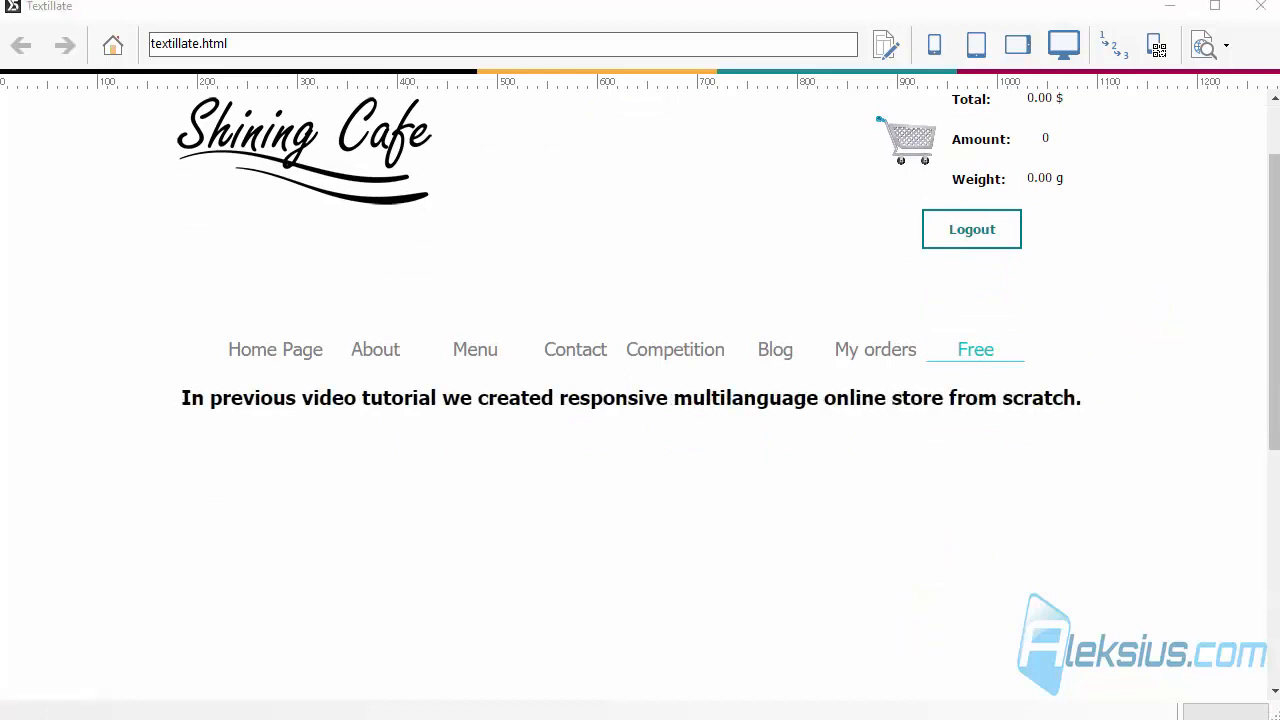
click(1262, 20)
click(880, 405)
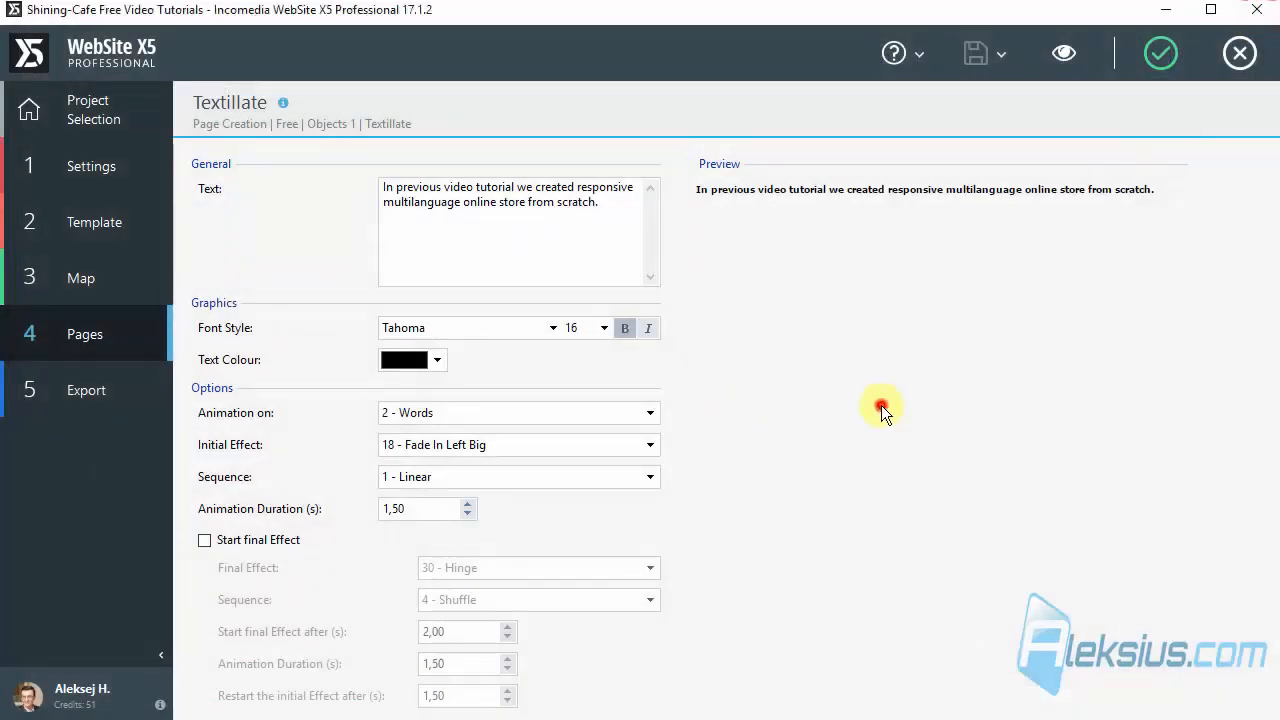
Step: Set the initial effect to Flash with a Reverse sequence and a 2,50 s animation duration, and check it in the page preview
click(522, 445)
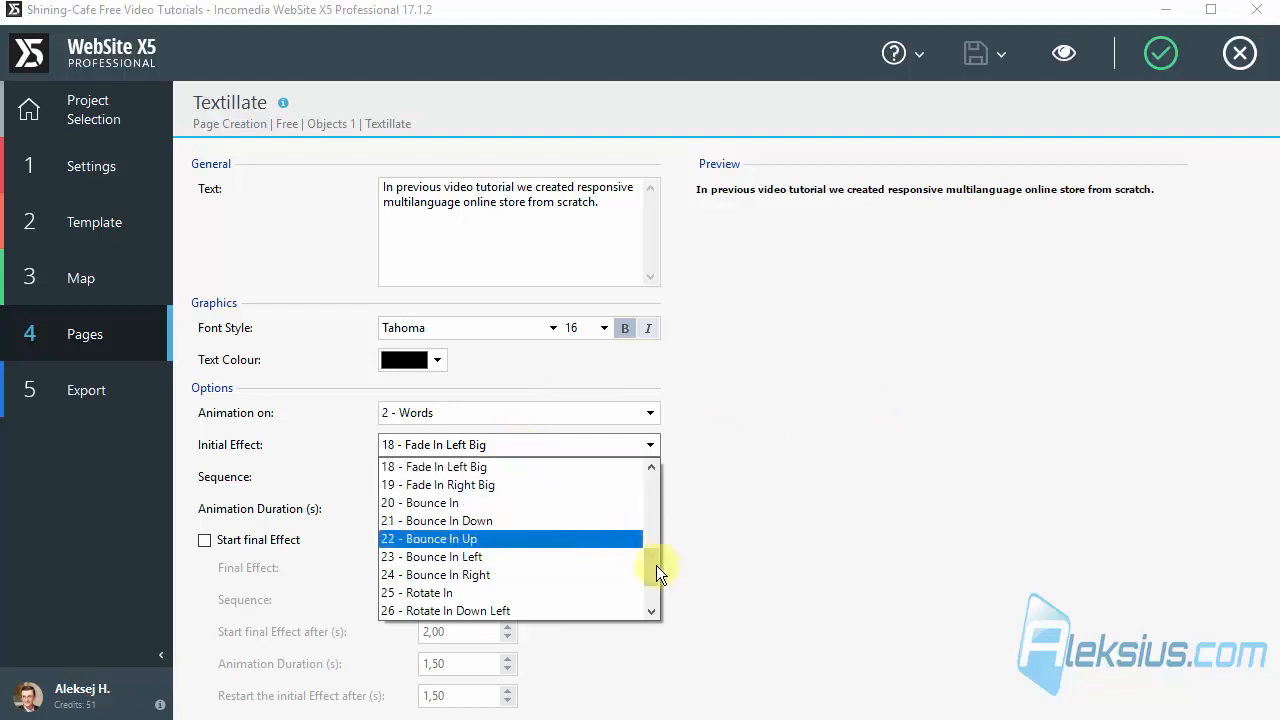
drag(649, 562, 656, 478)
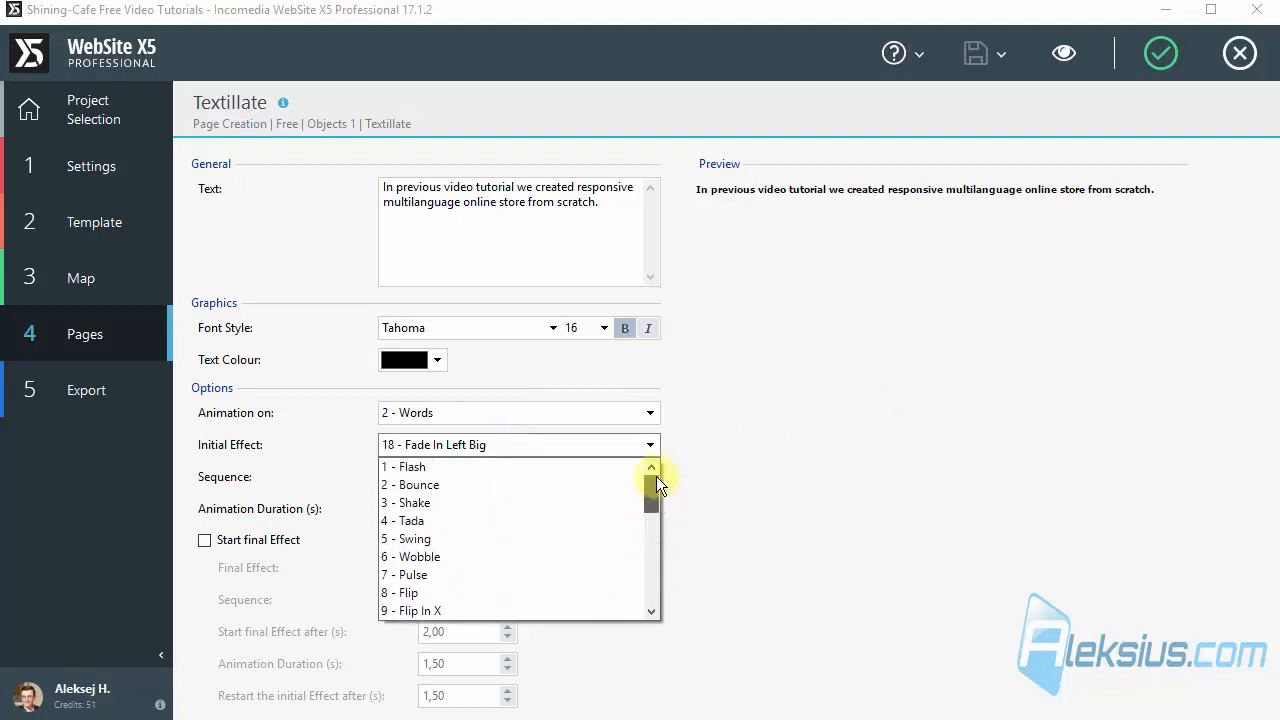
click(507, 466)
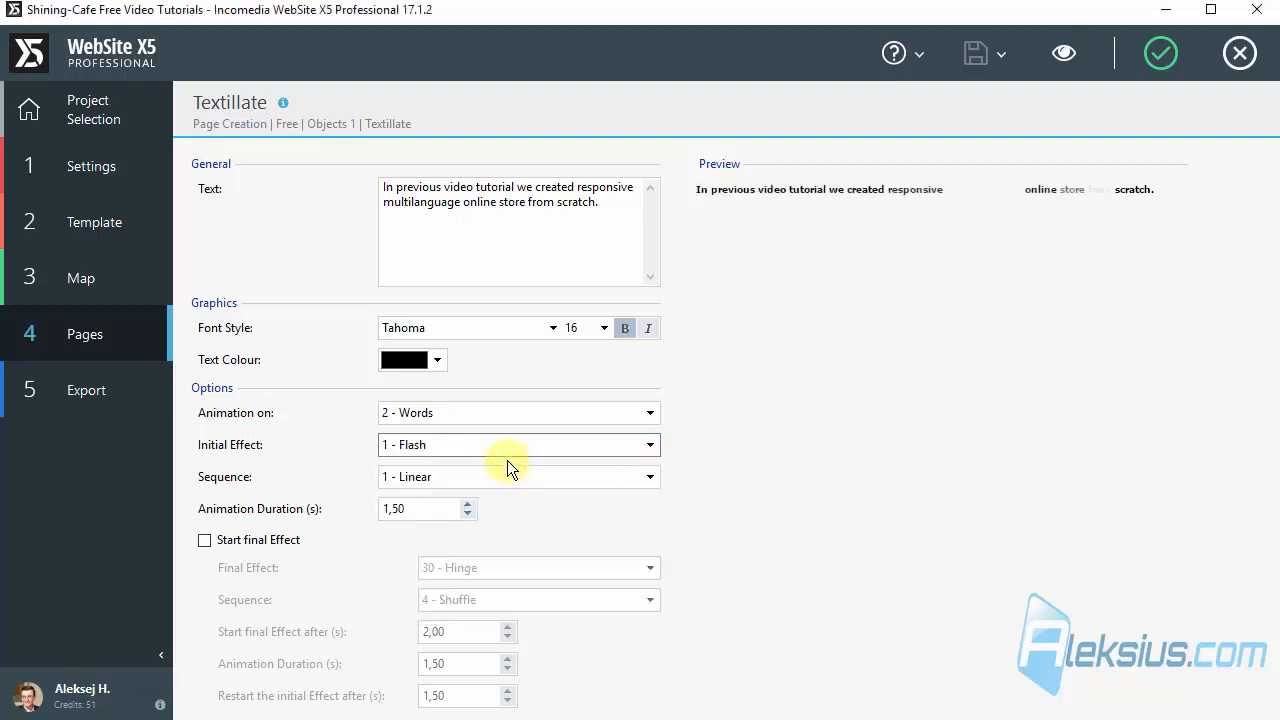
click(493, 482)
click(483, 512)
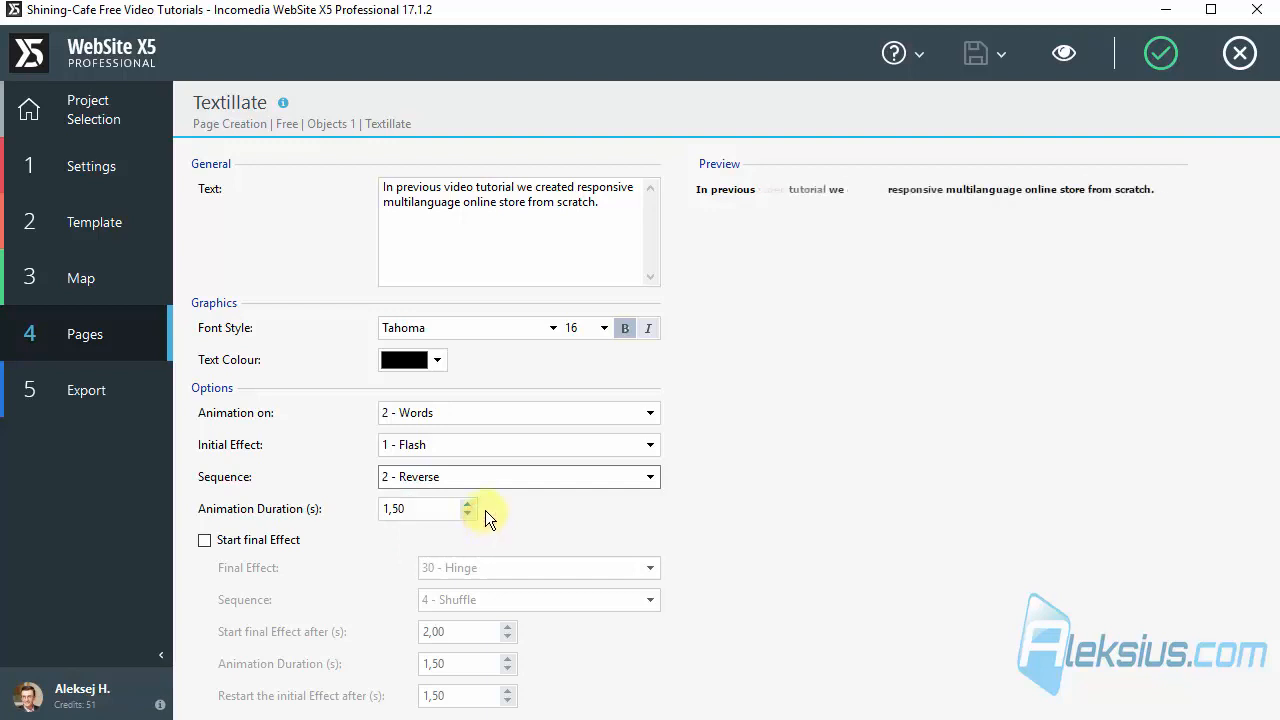
click(388, 508)
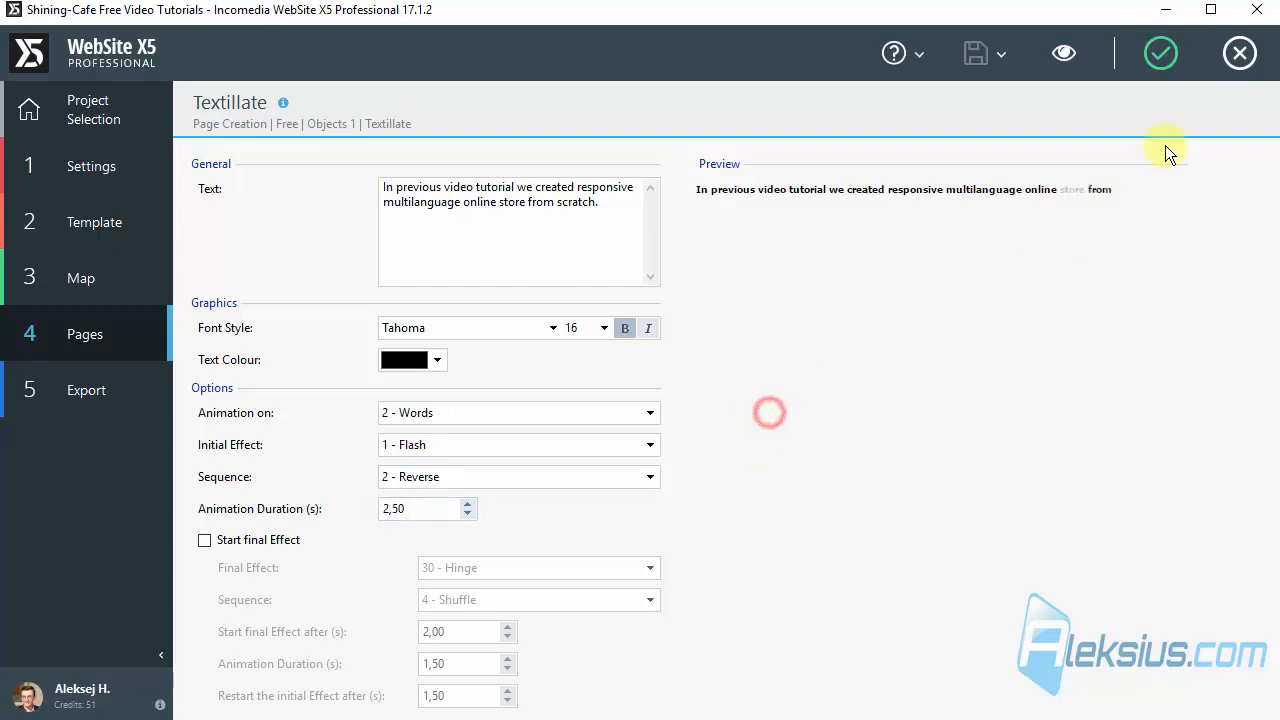
click(1066, 53)
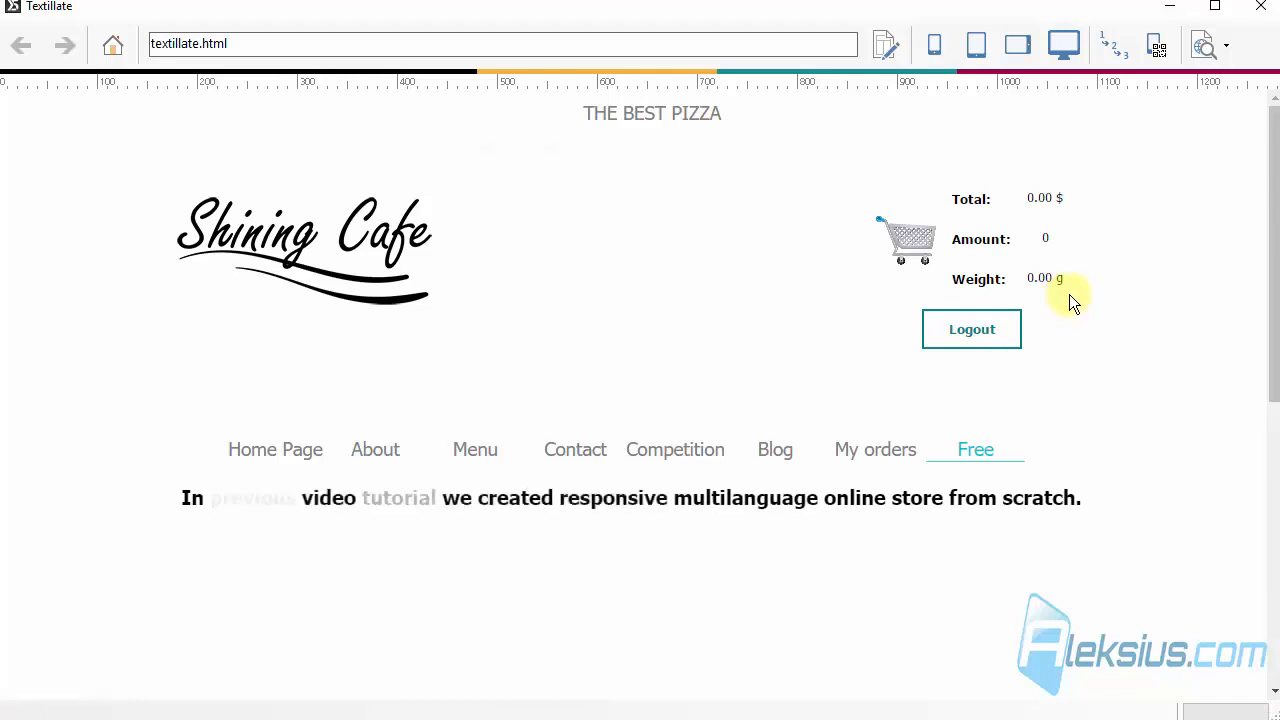
click(1266, 10)
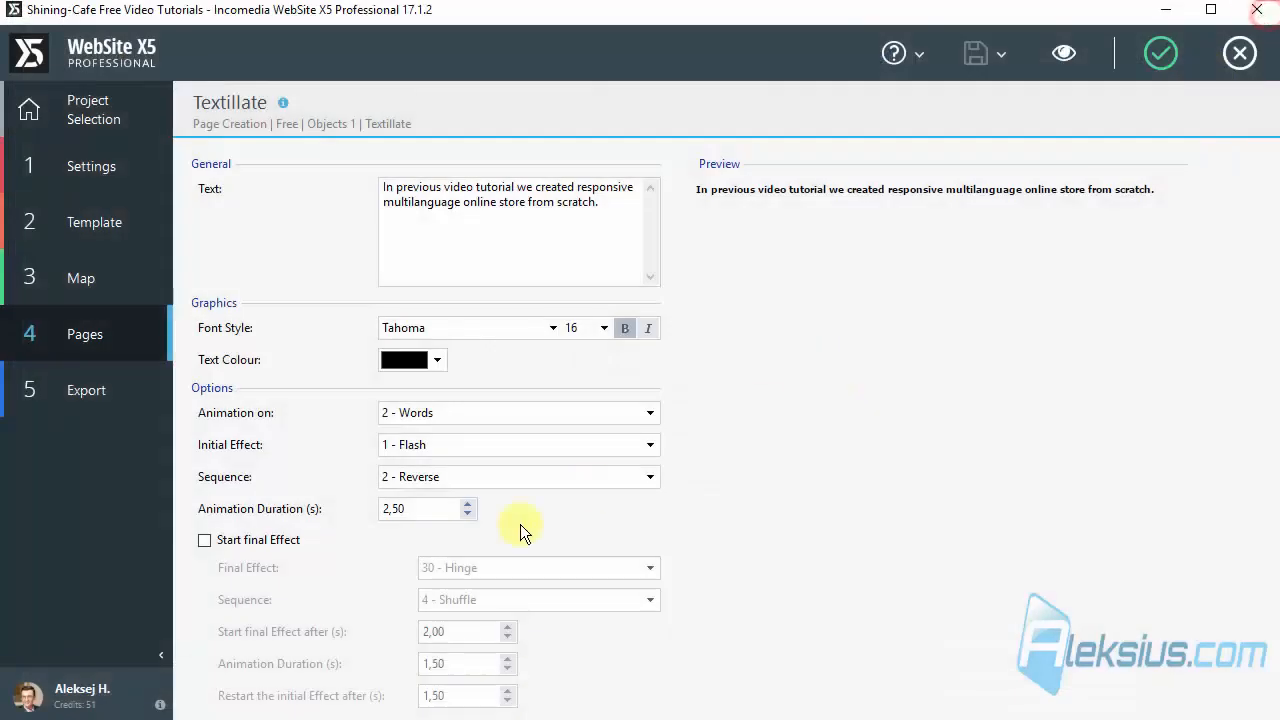
Step: Try the Shake and Tada initial effects on the Textillate text
click(447, 440)
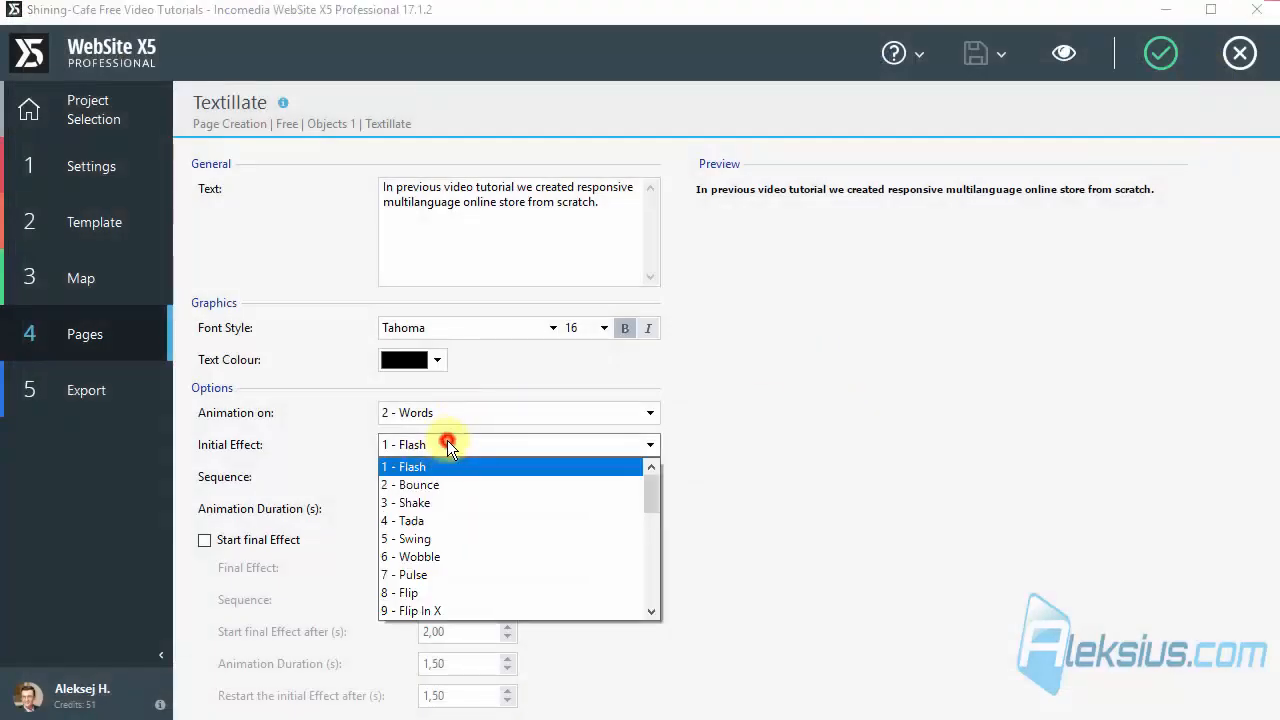
click(443, 502)
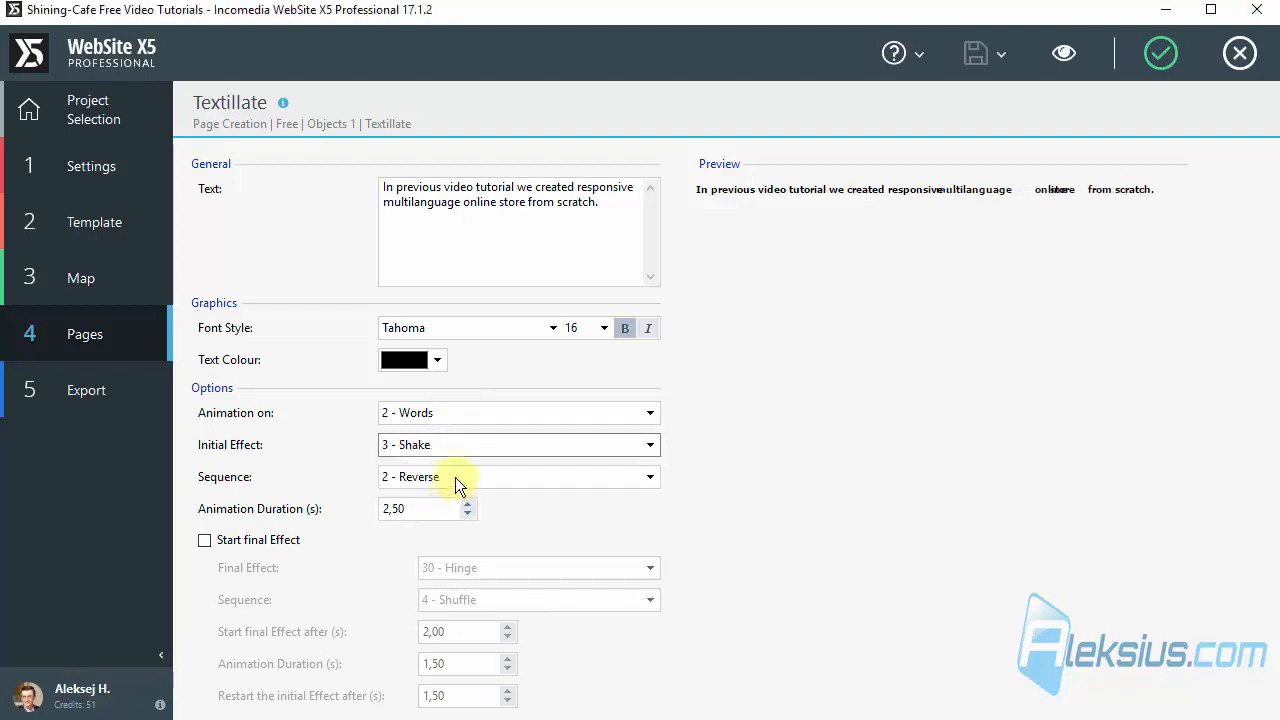
click(449, 443)
click(444, 519)
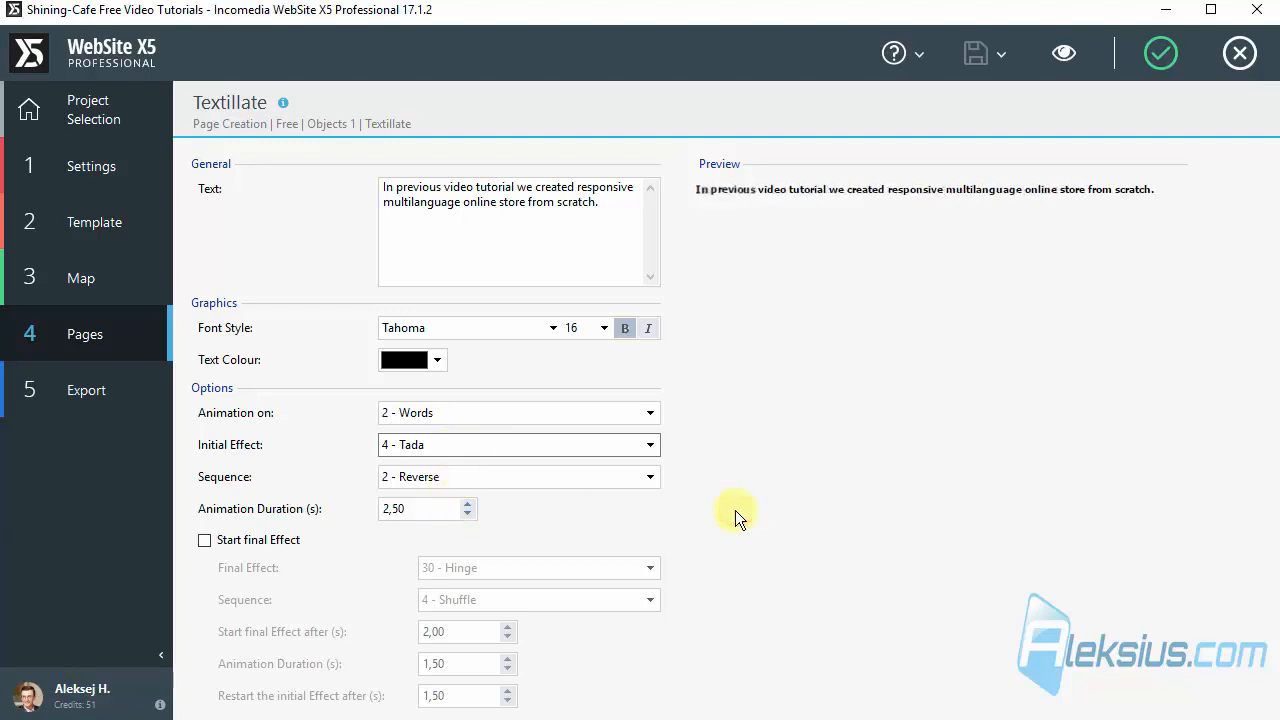
Step: Enable the final effect, set it to Roll Out, and check the animation in the page preview
click(271, 543)
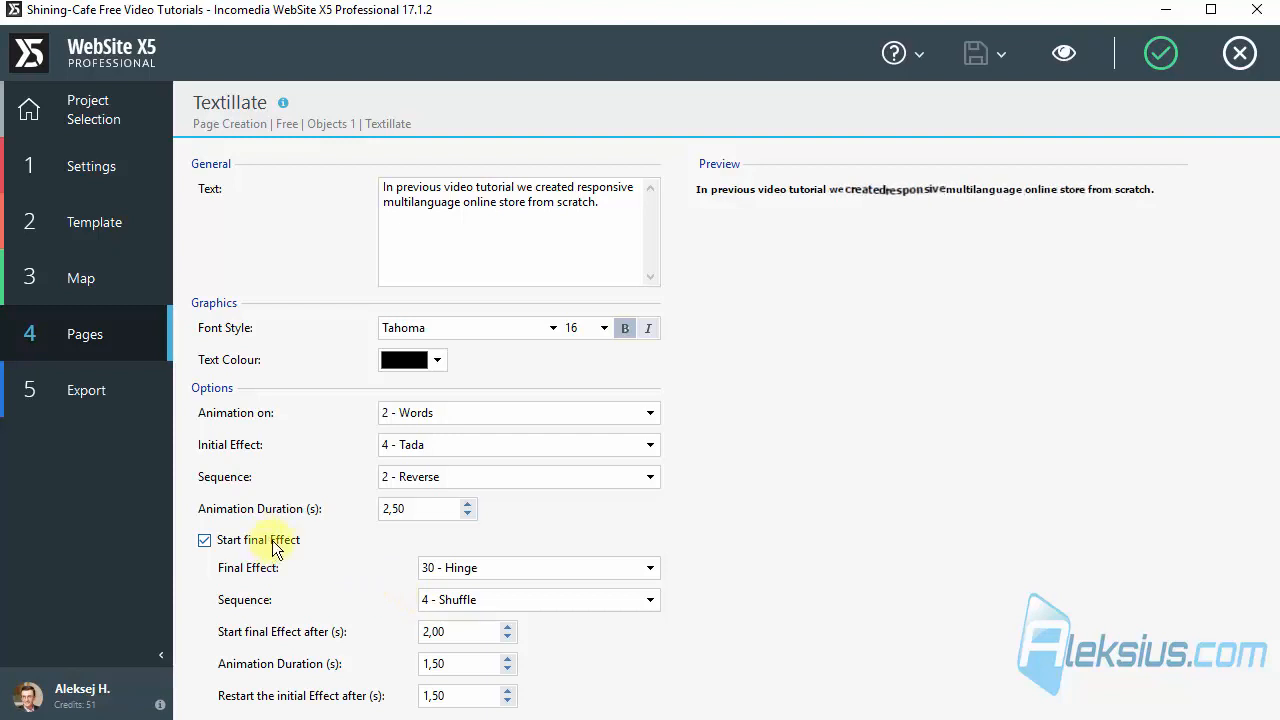
click(524, 568)
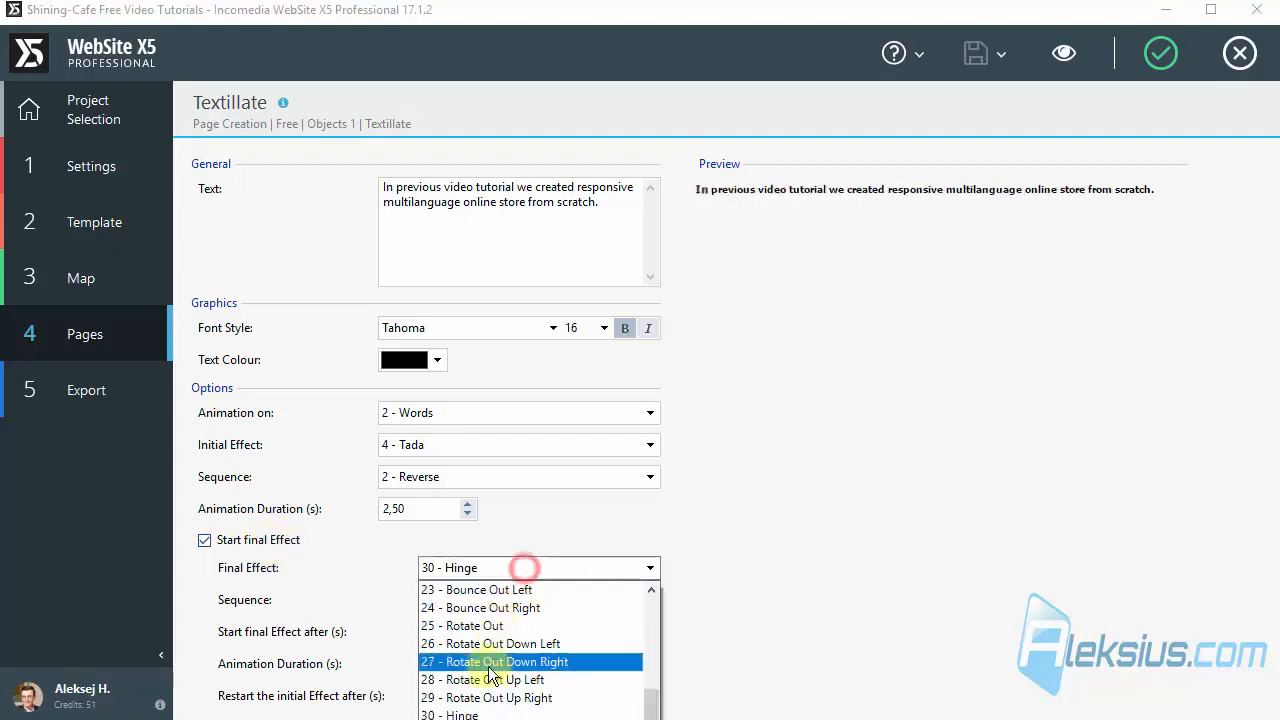
click(490, 719)
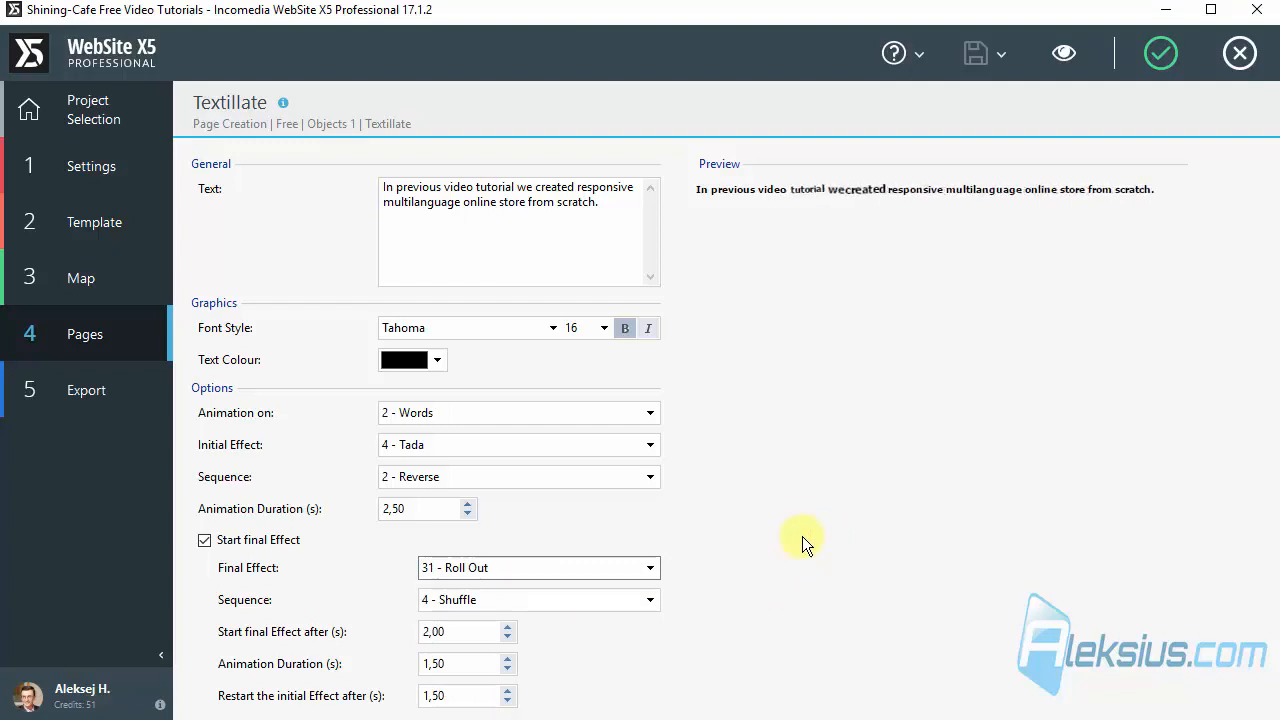
click(1063, 52)
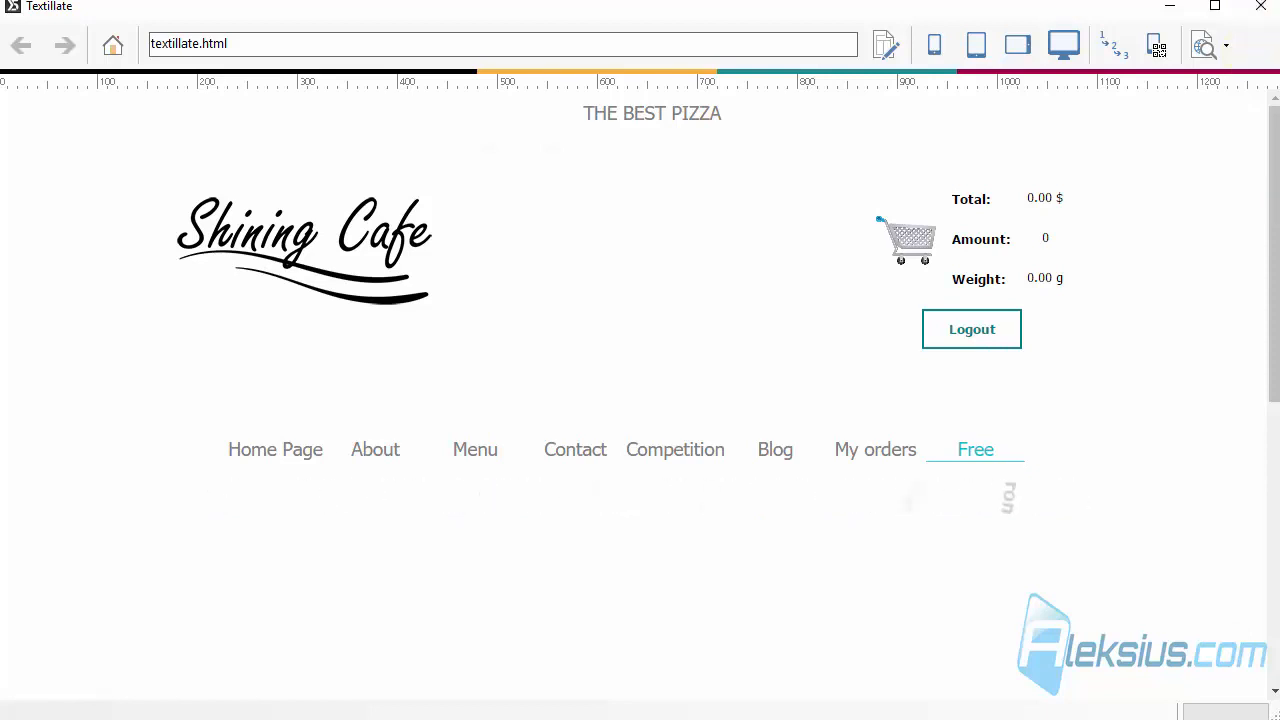
click(1262, 12)
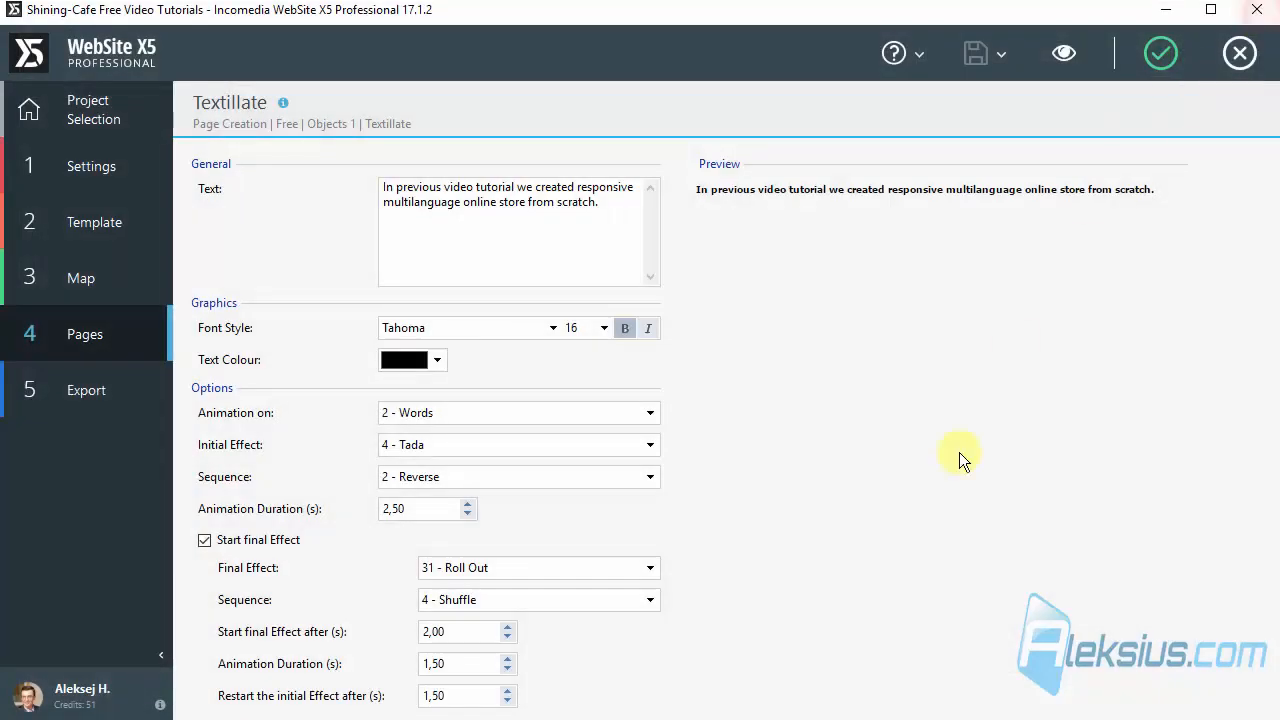
Step: Try the Swing and Pulse initial effects on the Textillate text
click(457, 451)
click(464, 536)
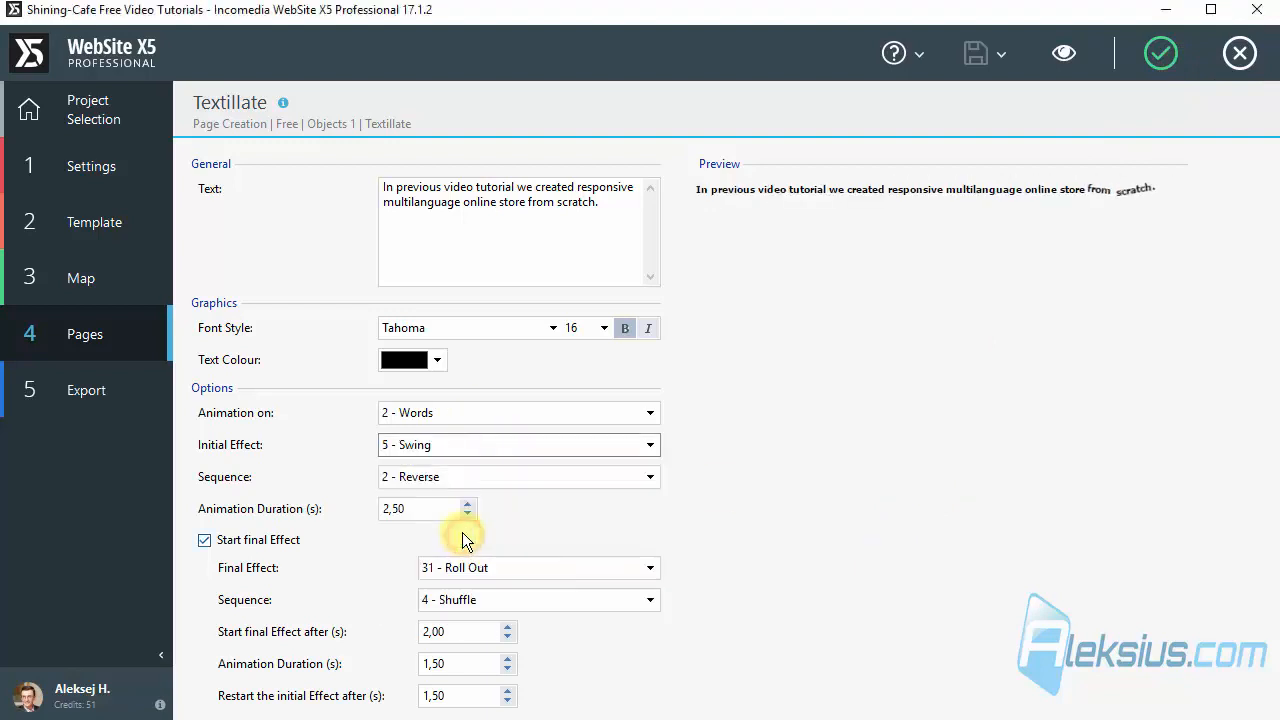
click(436, 440)
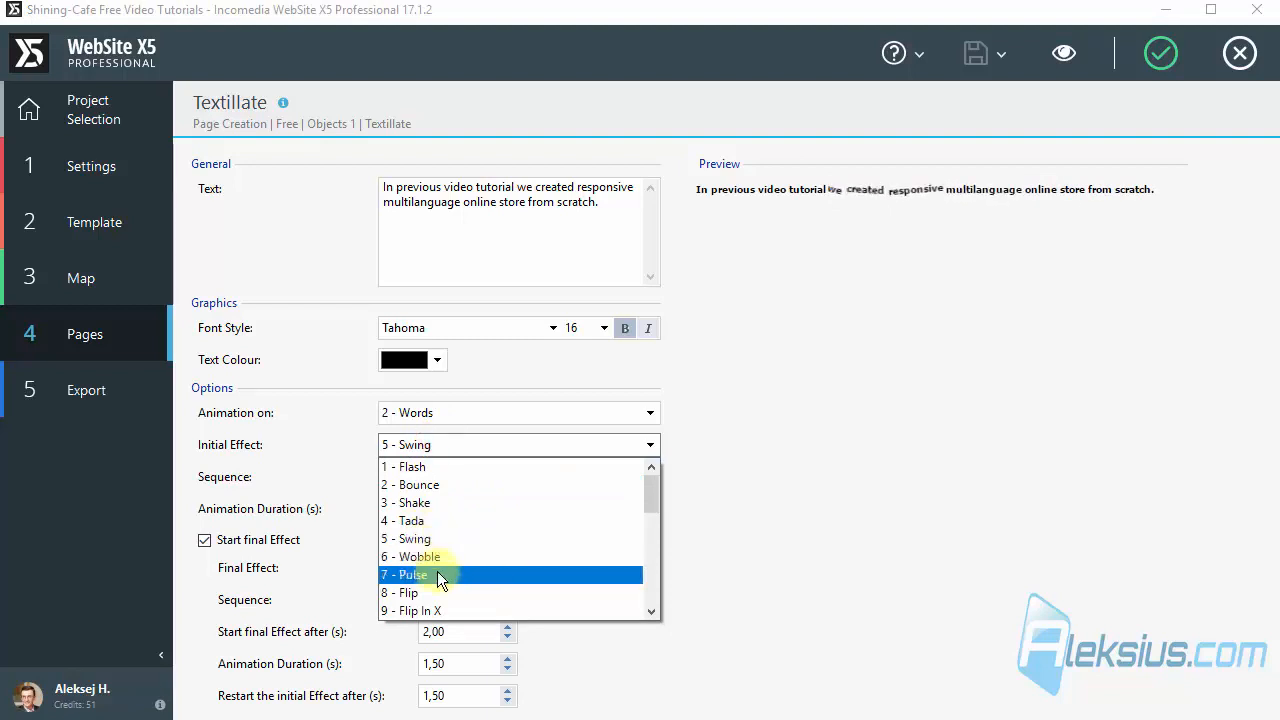
click(437, 571)
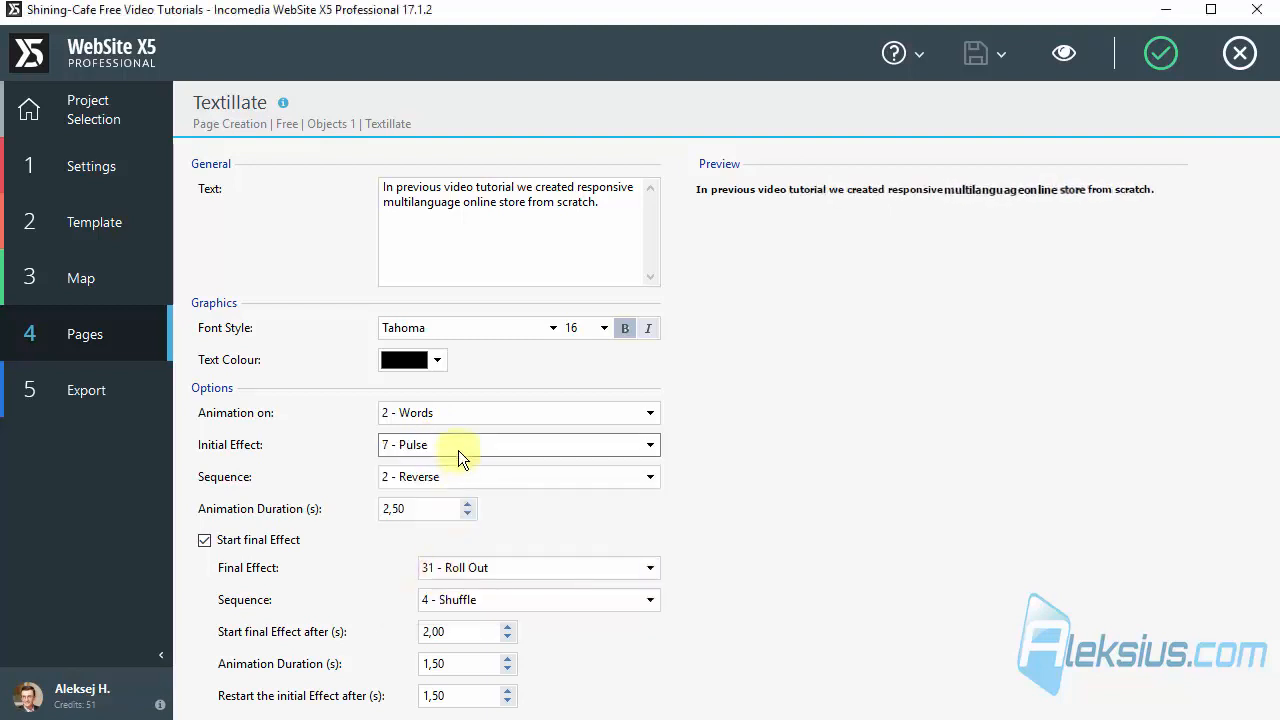
Step: Set the initial effect's sequence to Sync and the initial effect to Flip
click(444, 474)
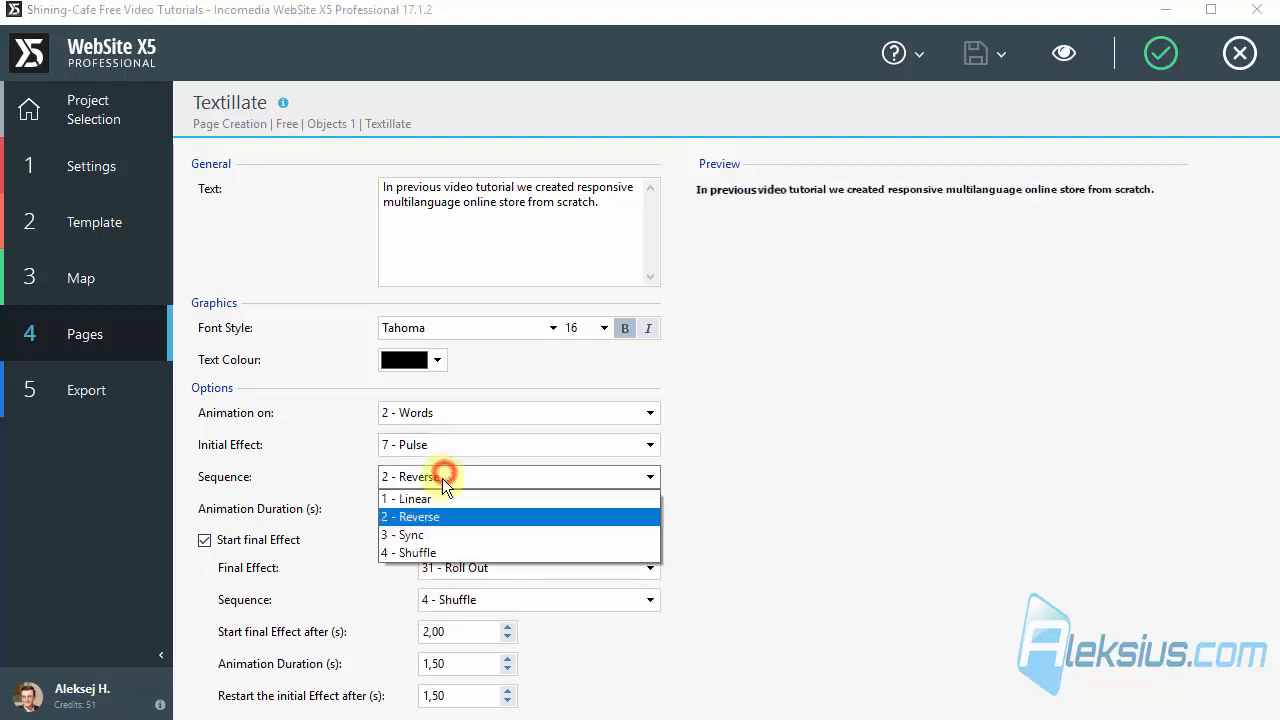
click(443, 534)
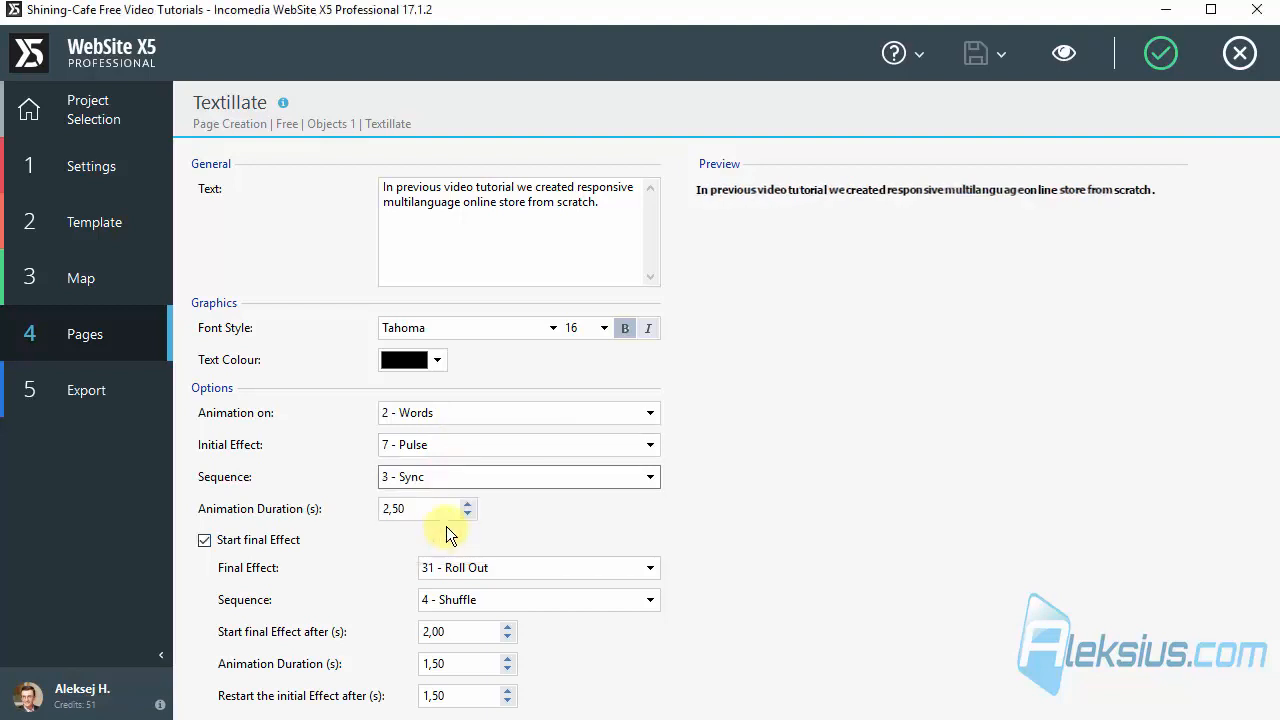
click(453, 444)
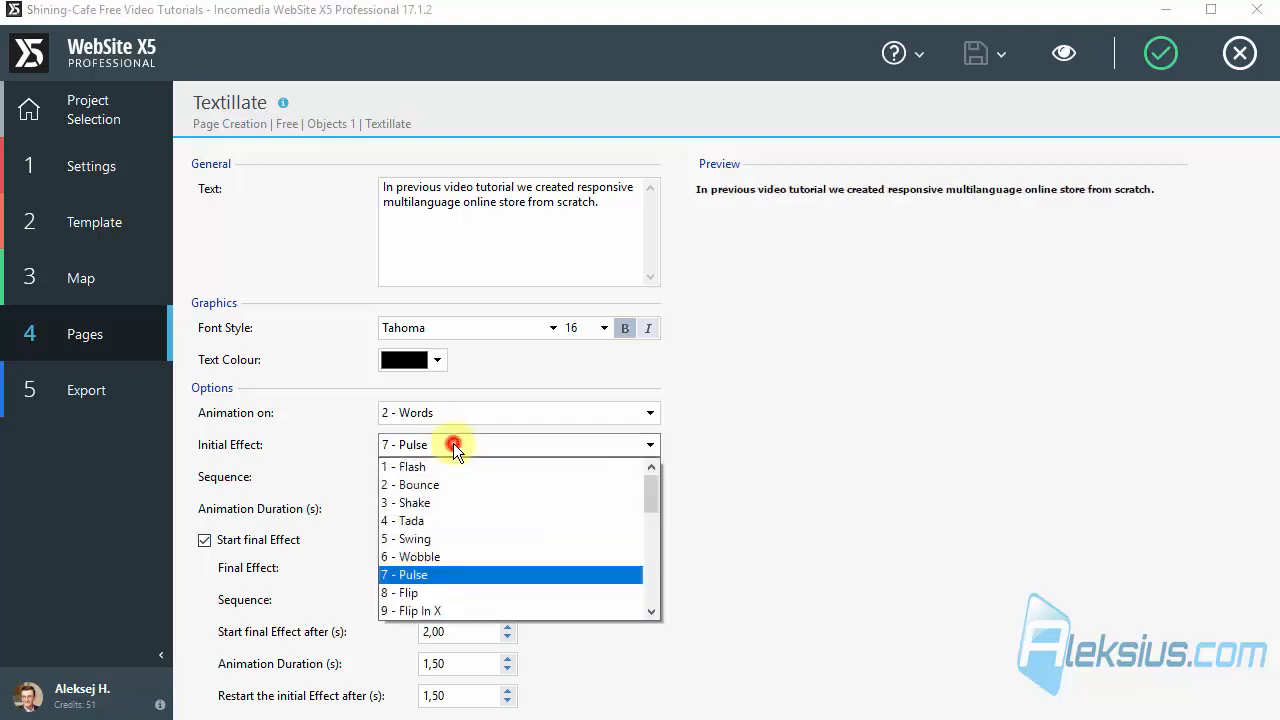
click(451, 592)
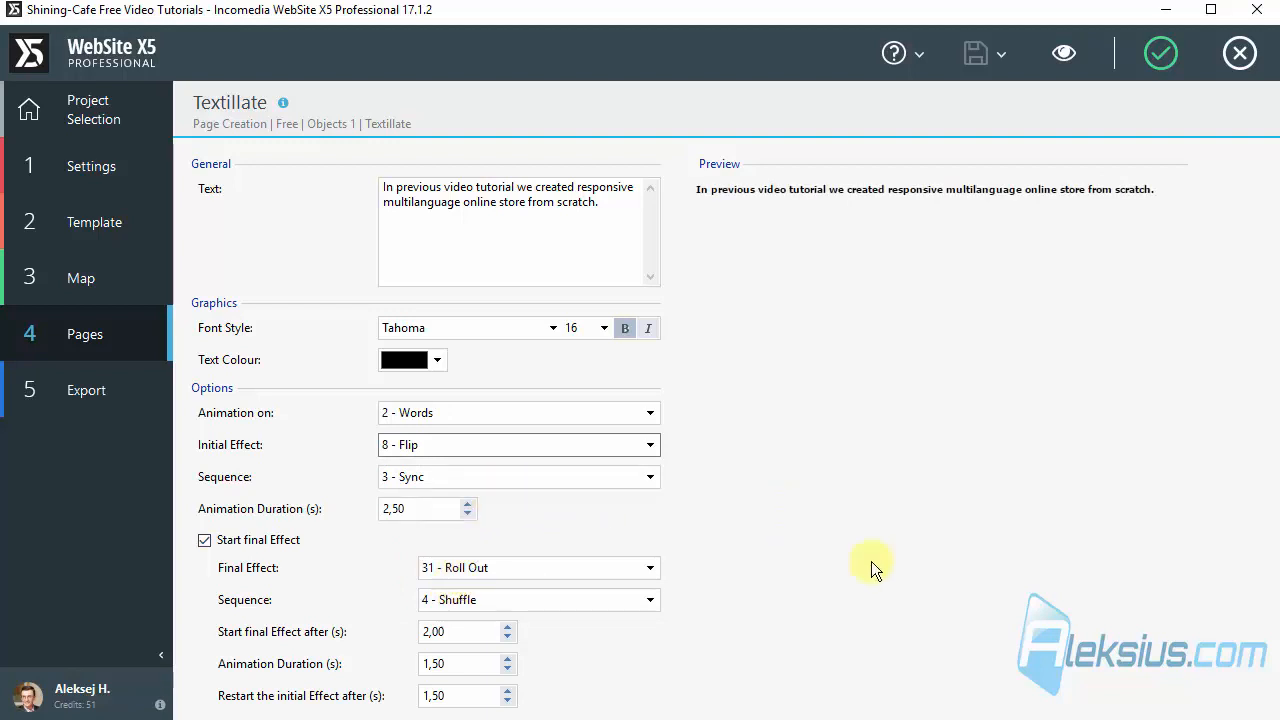
Step: Set the final effect's sequence to Sync and the final effect to Tada, and check the animation in the page preview
click(573, 594)
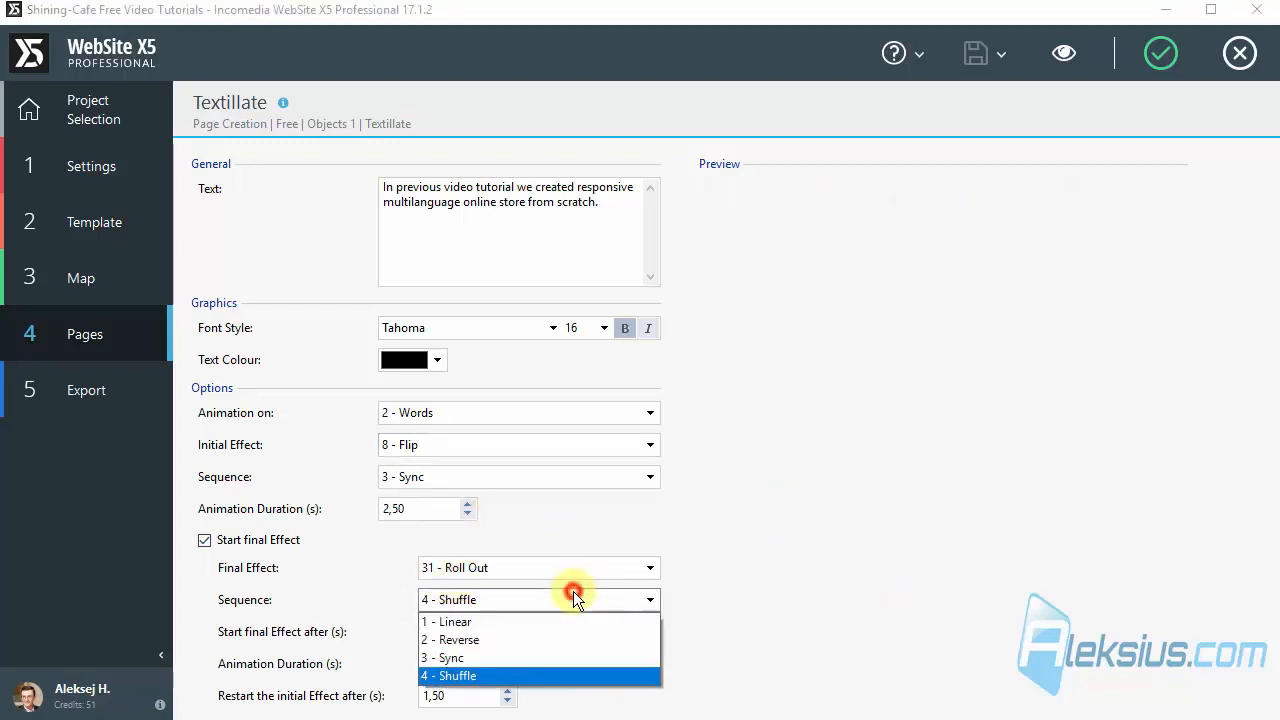
click(560, 649)
click(549, 565)
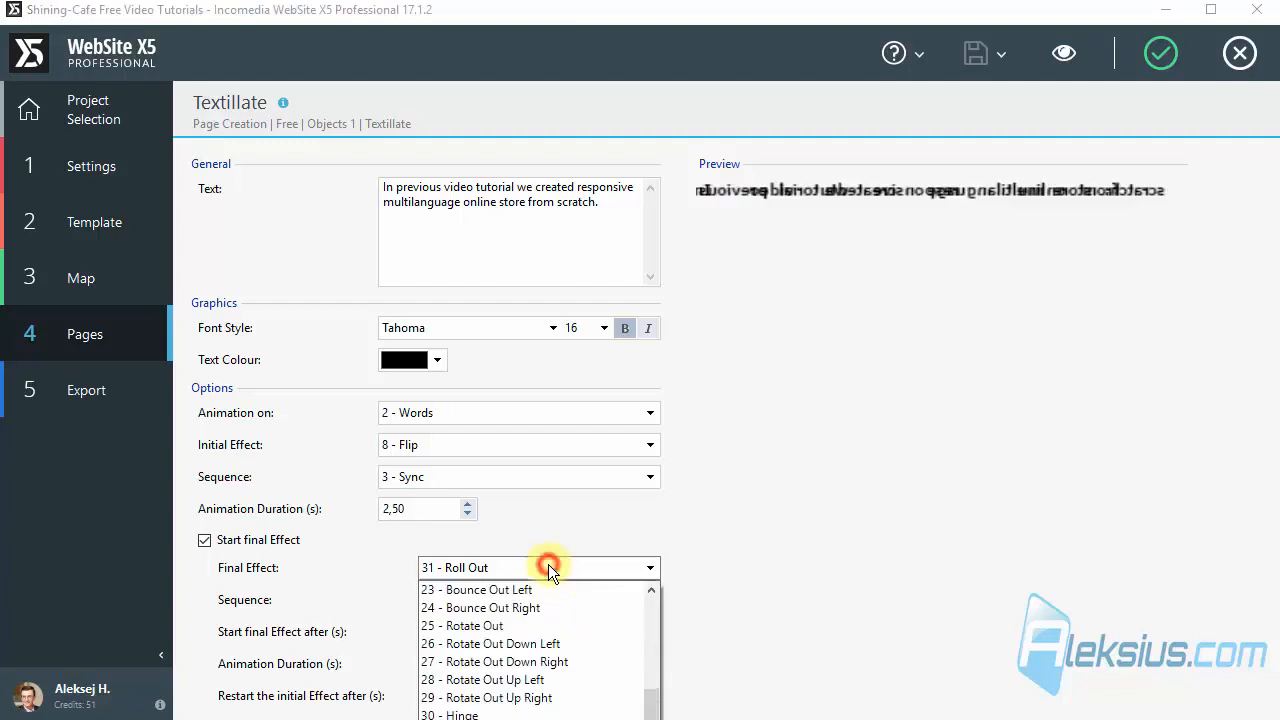
scroll(553, 615, up, 7)
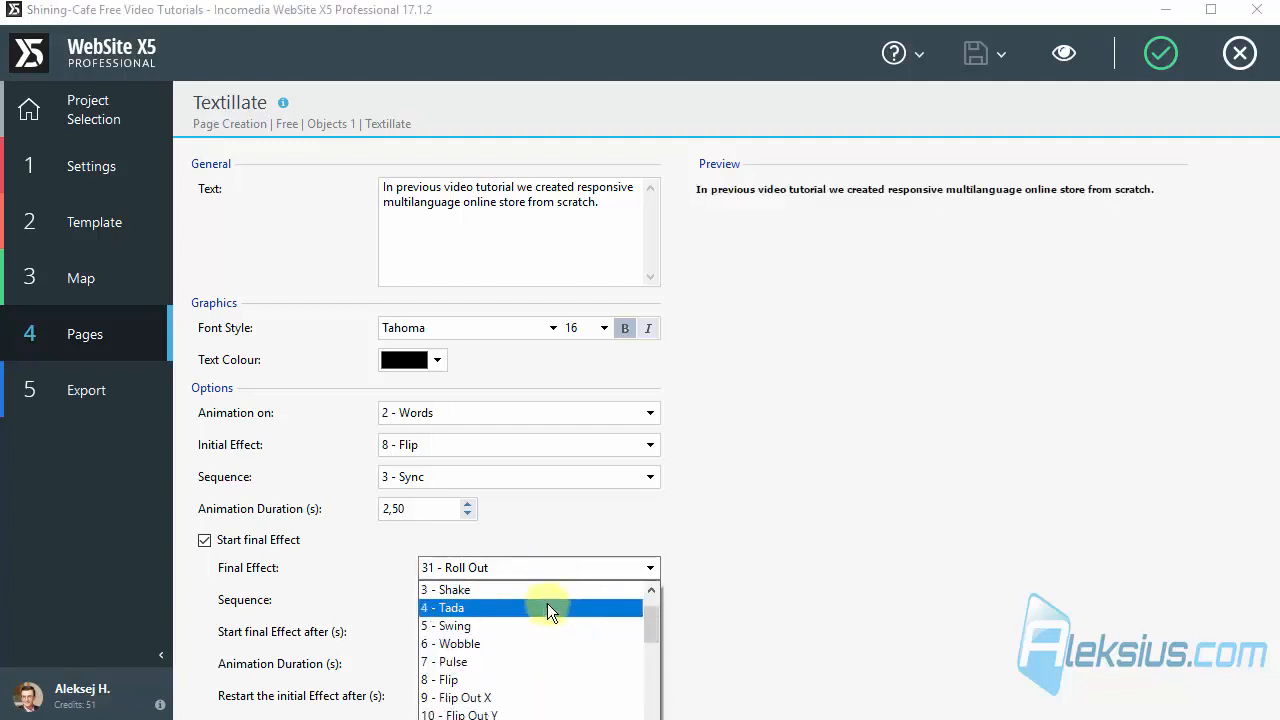
click(547, 605)
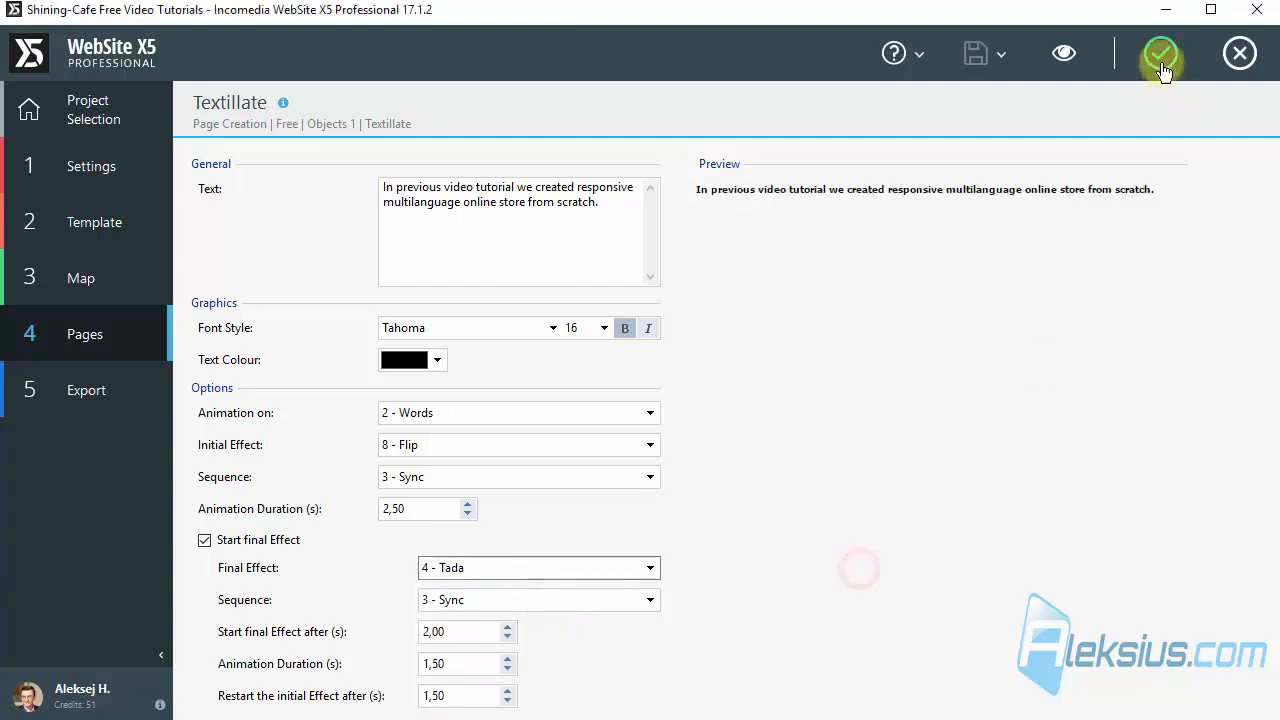
click(1066, 53)
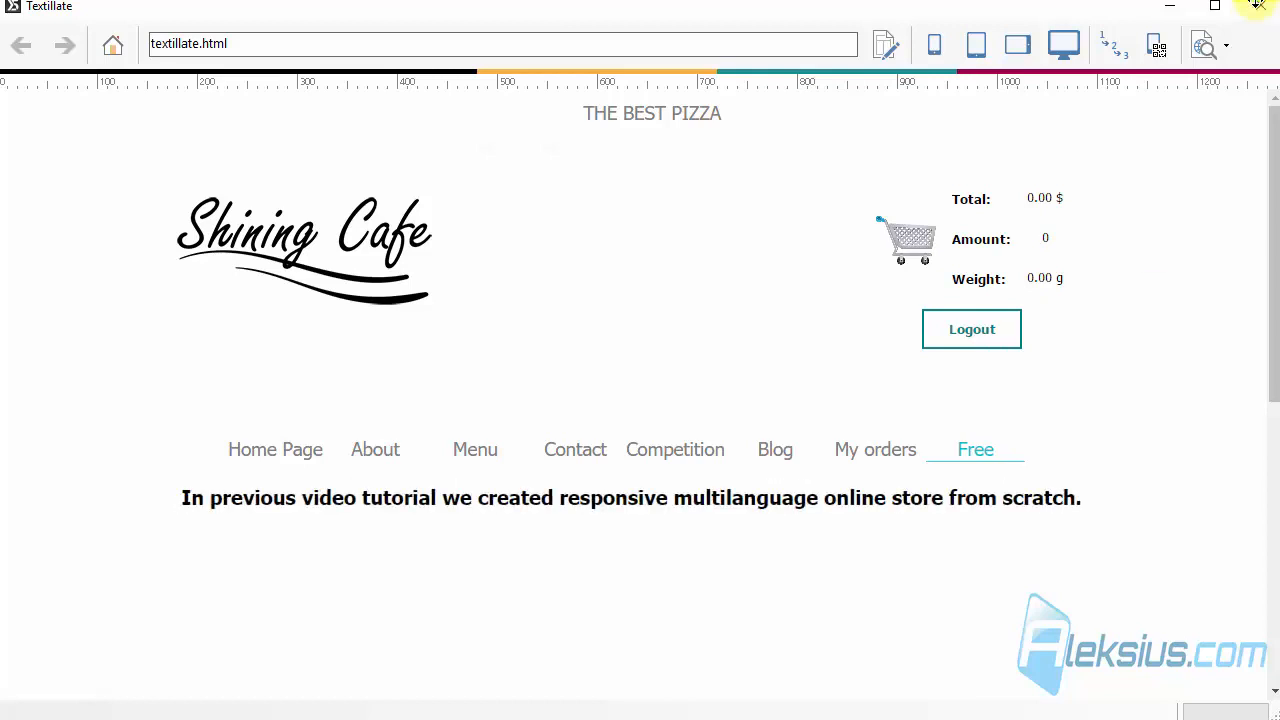
click(1256, 8)
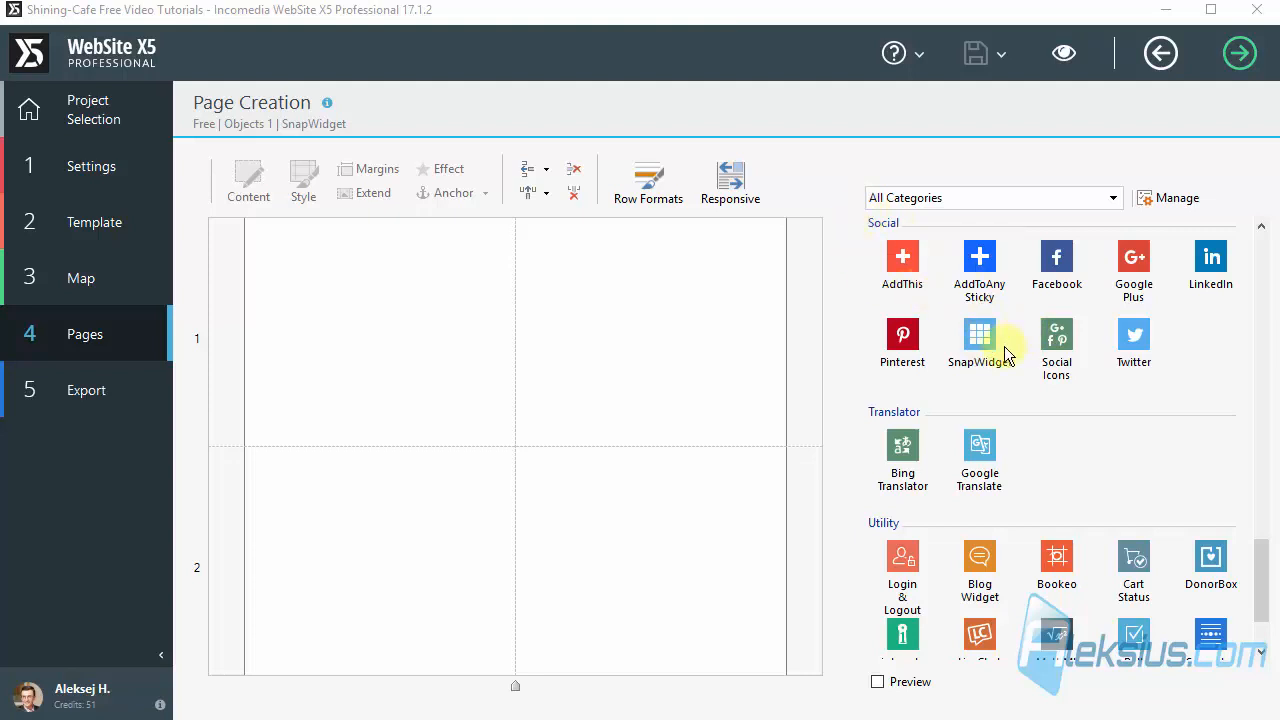
Step: Place a SnapWidget object in the first row of the page and open its settings
drag(980, 334, 480, 312)
double_click(615, 313)
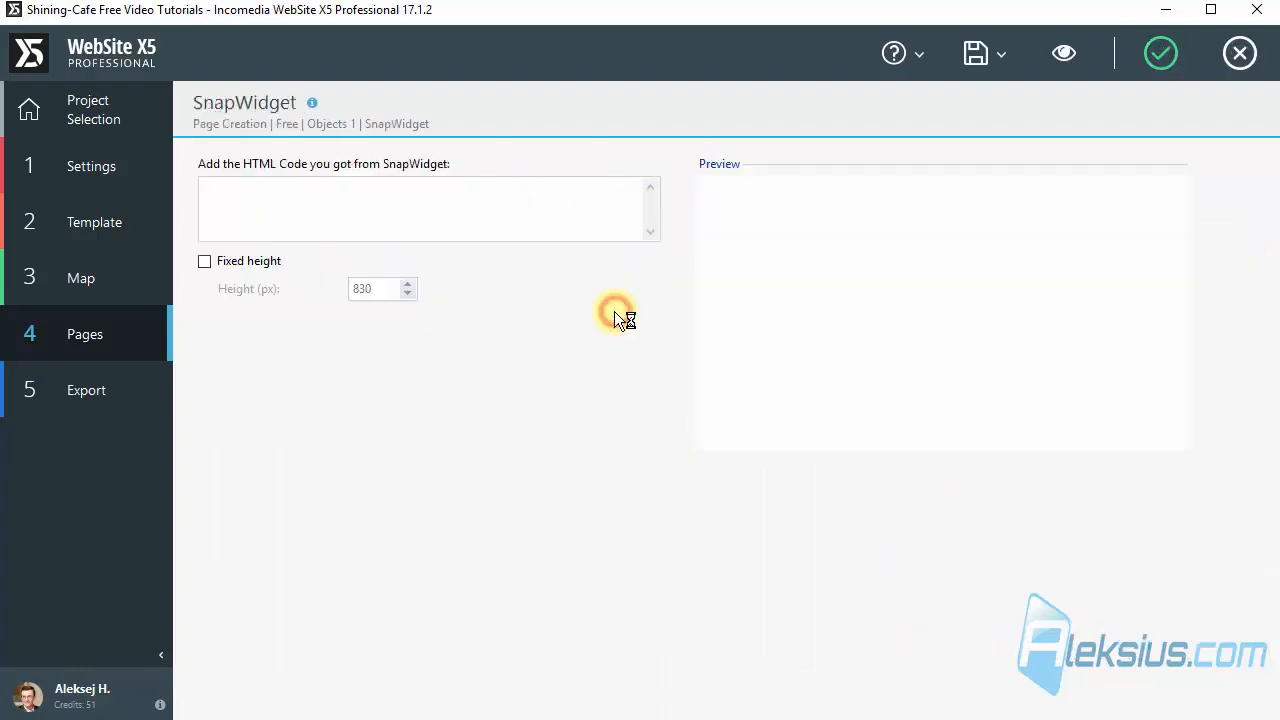
click(577, 352)
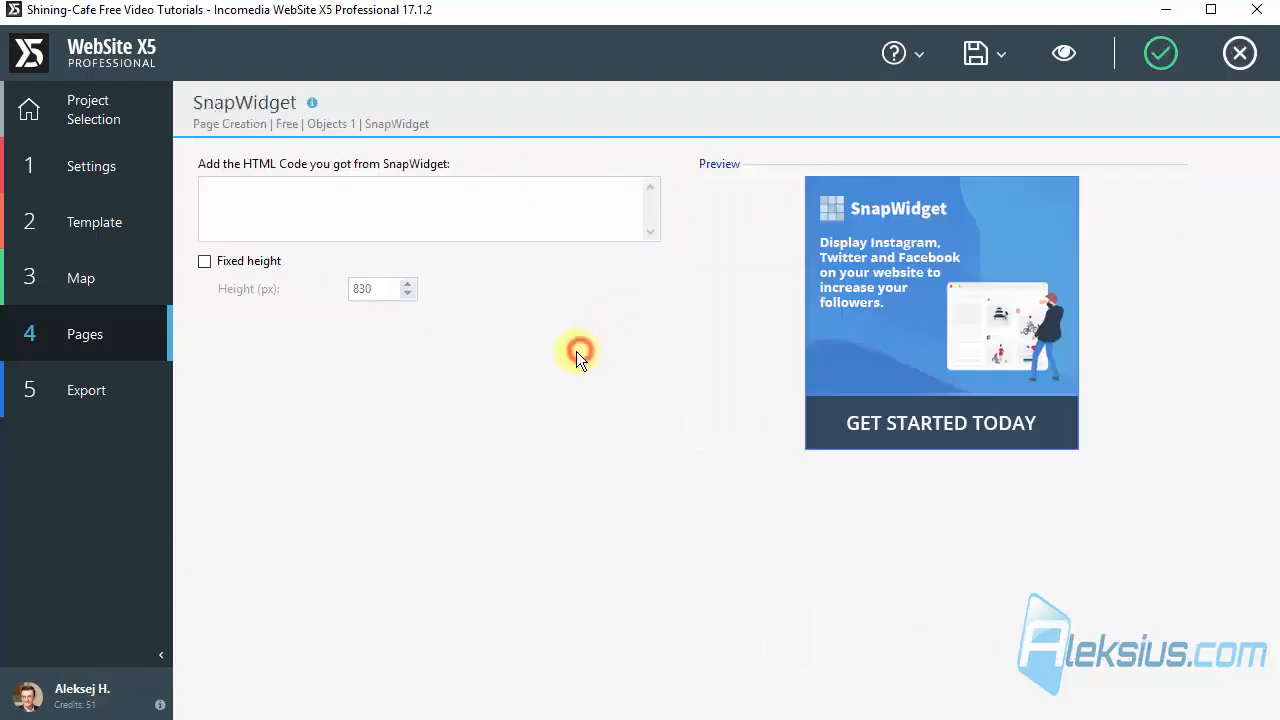
Step: Open the SnapWidget website from the object's preview banner and log in to the account
click(940, 446)
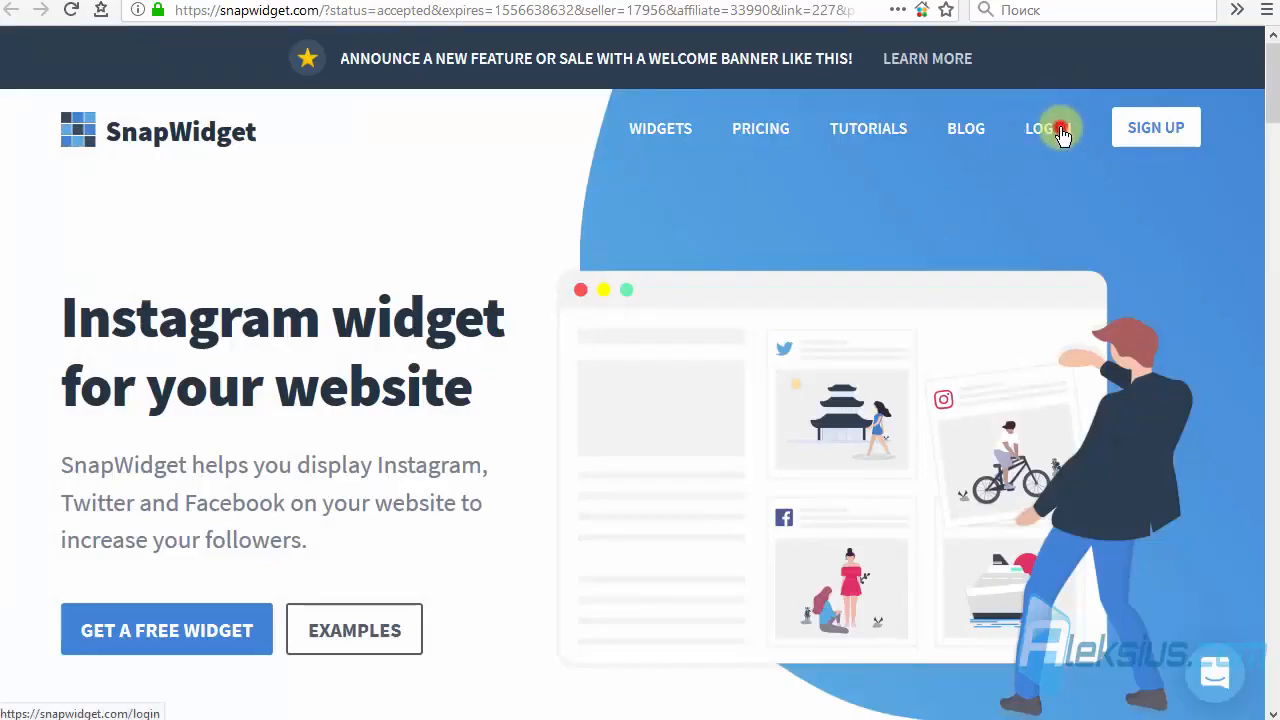
click(1062, 135)
click(1000, 460)
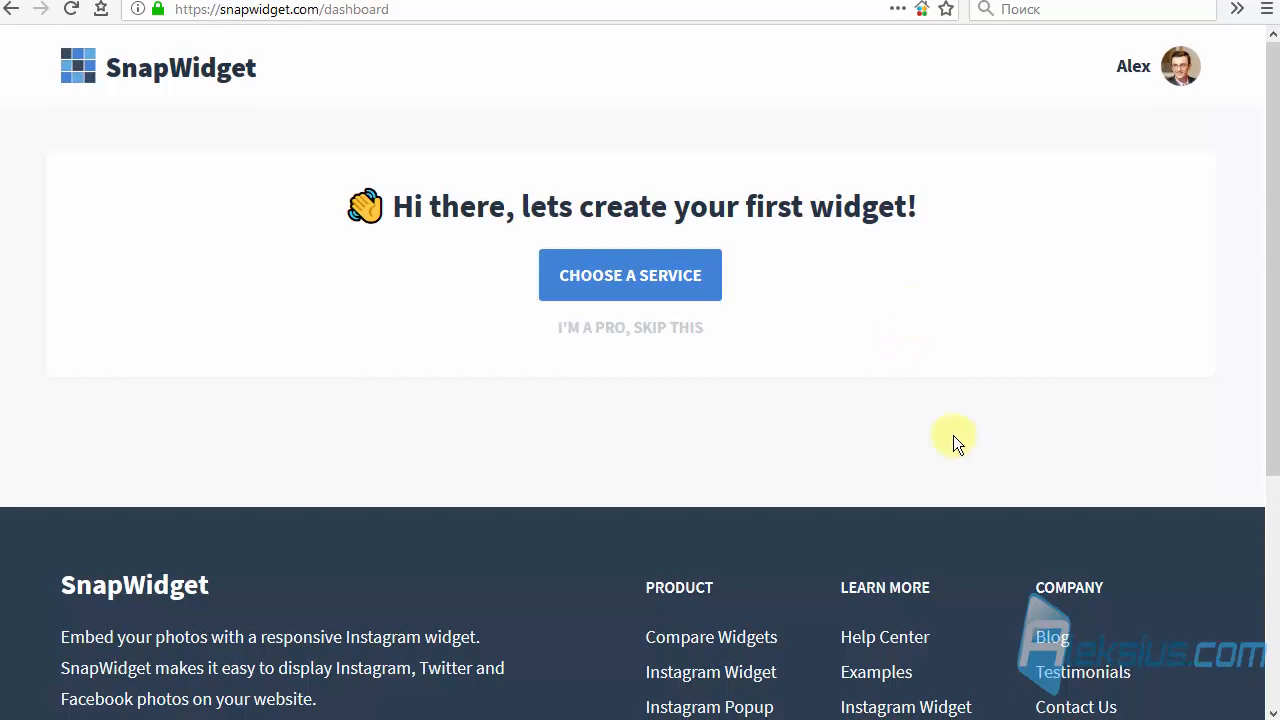
Step: Create a first widget with Facebook as the photo service and the Grid layout, and proceed to its configuration
click(643, 288)
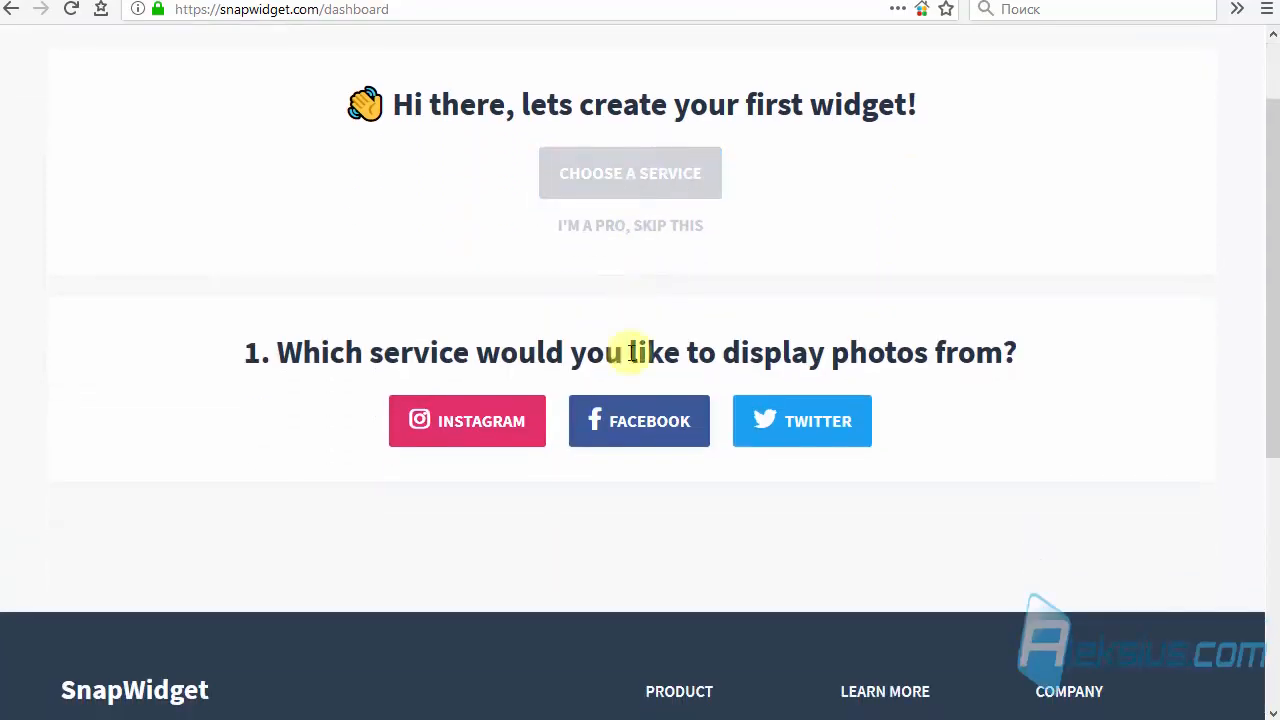
click(624, 423)
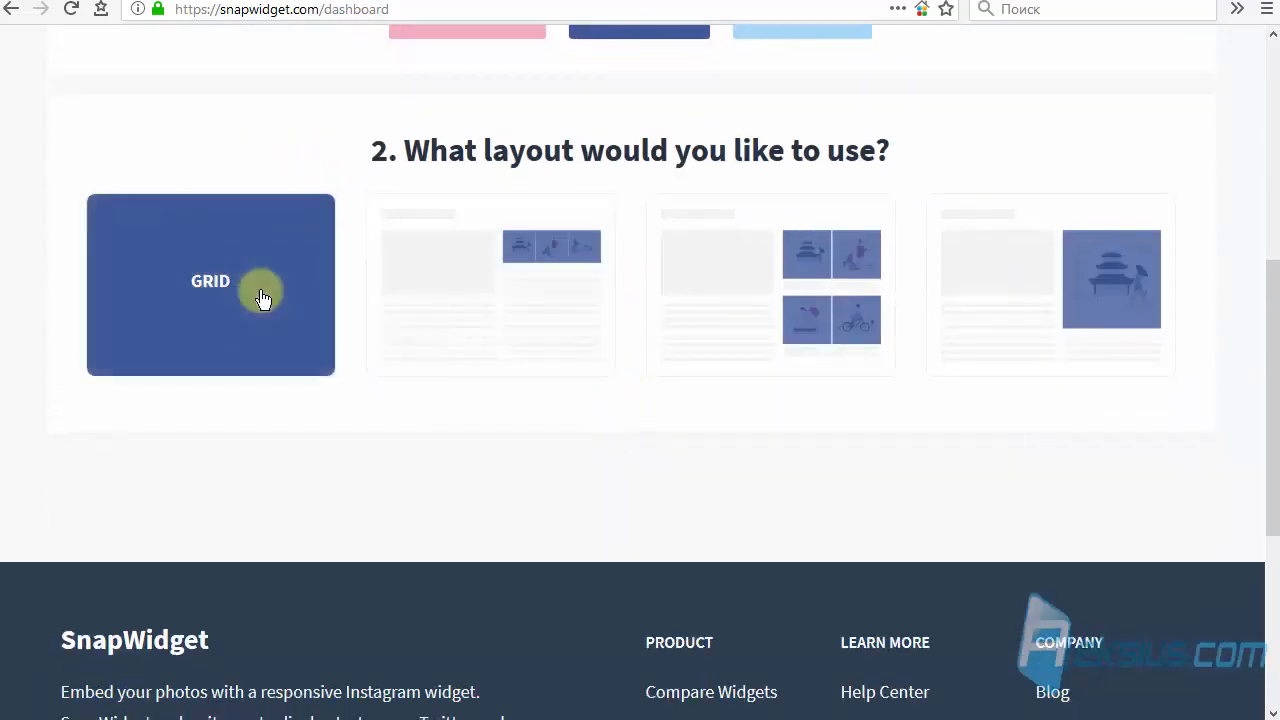
click(1063, 280)
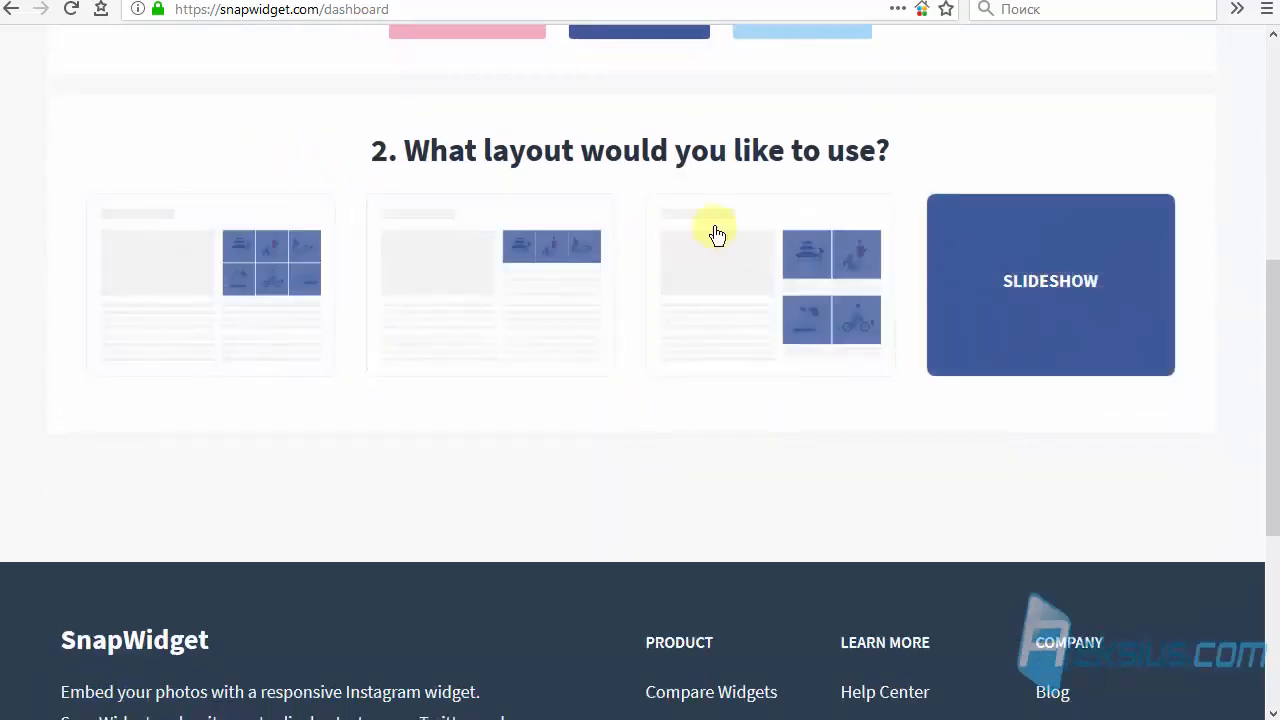
click(178, 276)
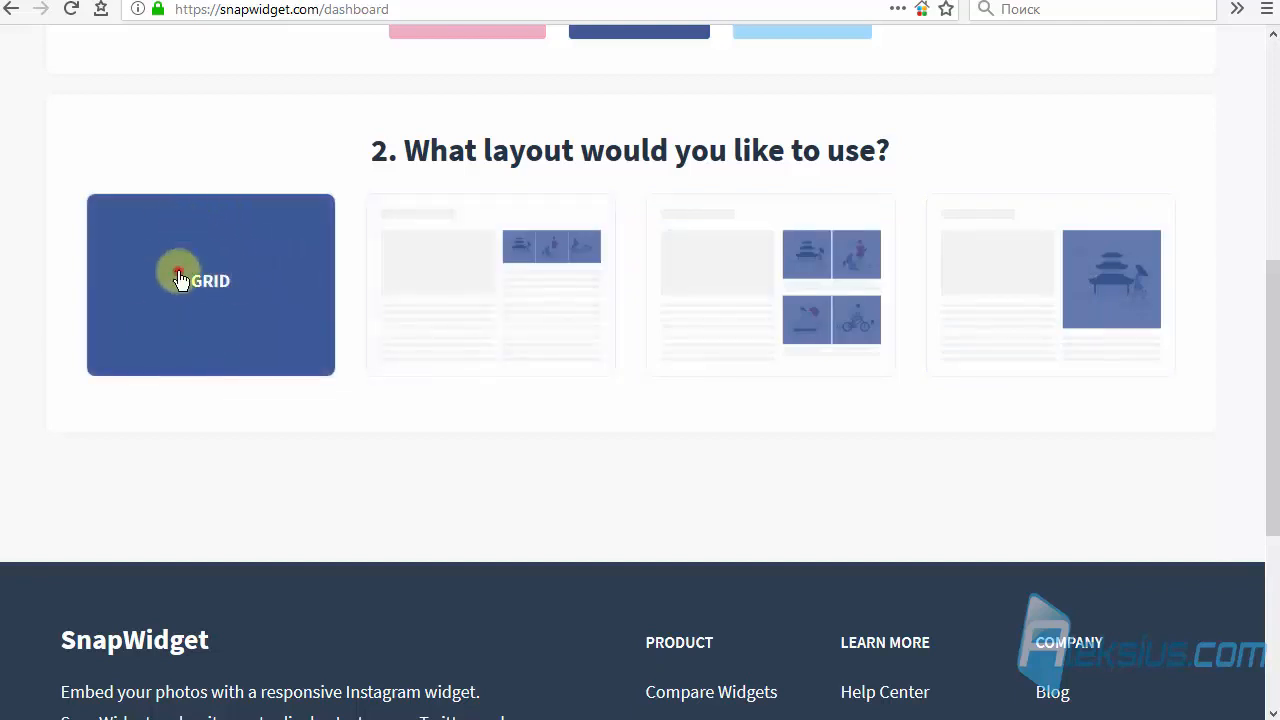
scroll(449, 374, down, 2)
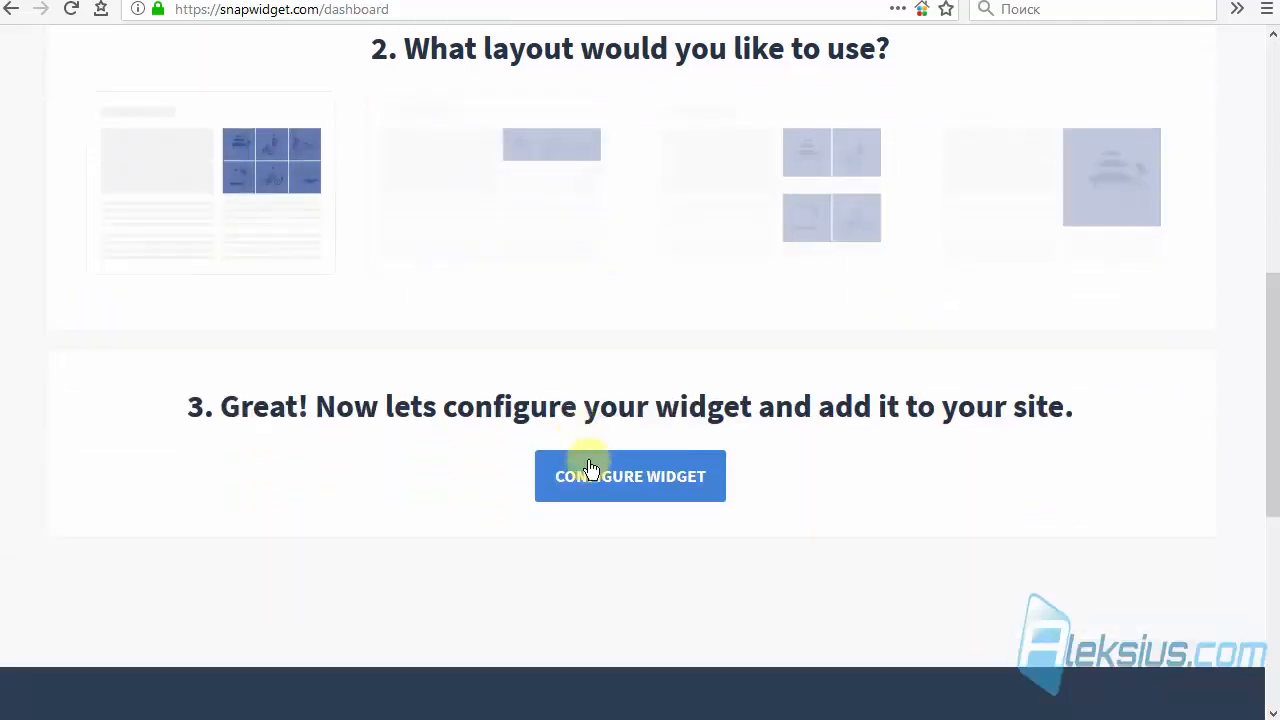
click(594, 475)
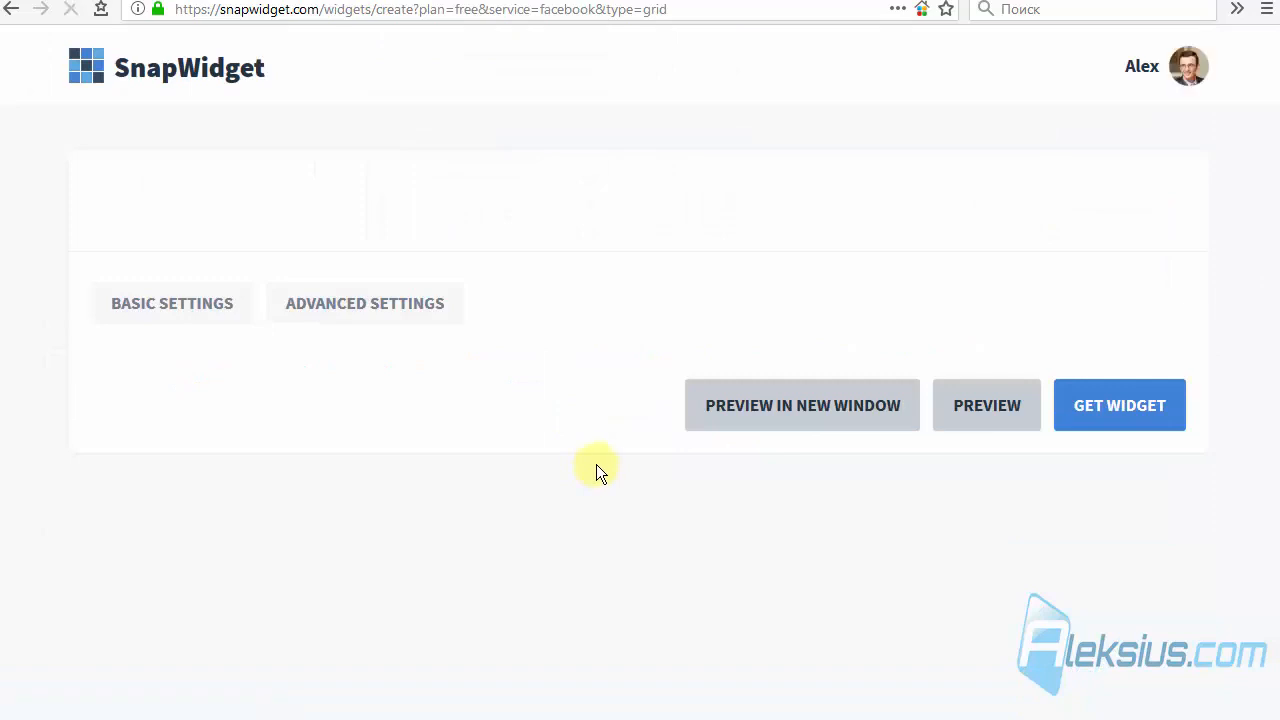
Step: Link the widget's username to the existing Facebook account
scroll(536, 287, down, 2)
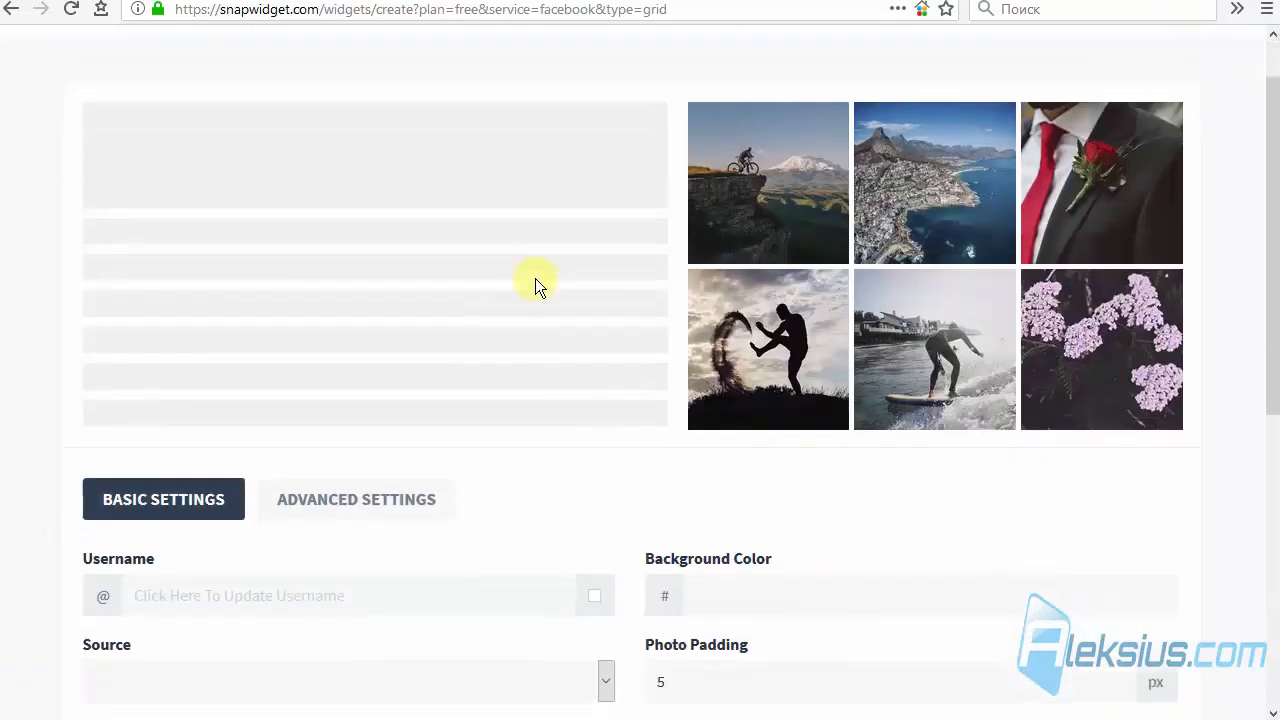
click(324, 567)
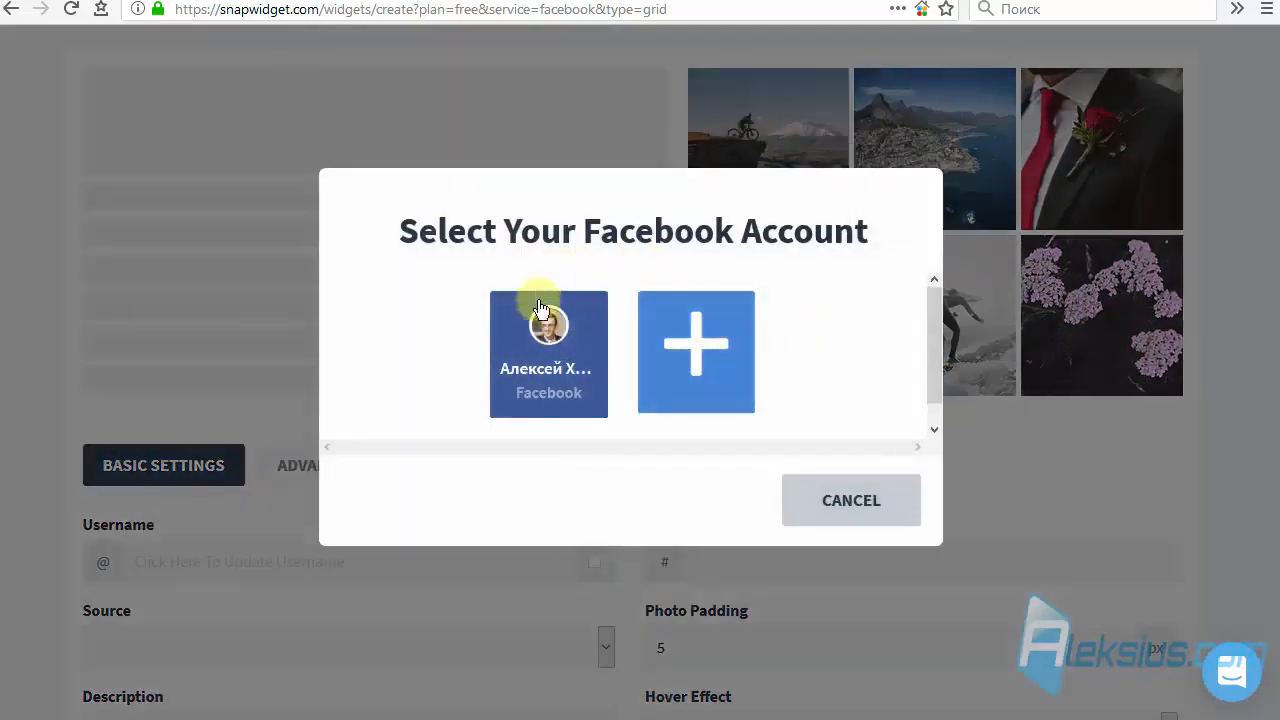
click(531, 345)
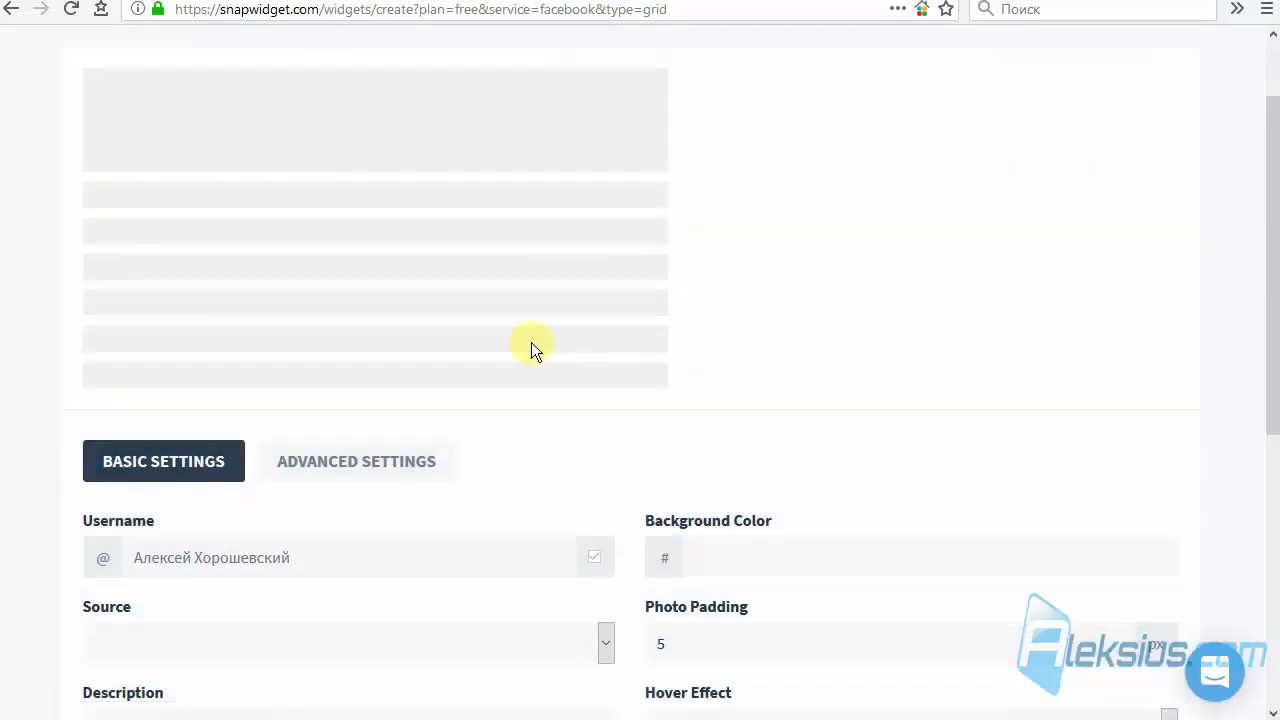
Step: Set the widget's source to Album, choose the Profile Pictures album, and check the photos in the widget preview
scroll(536, 555, down, 2)
click(516, 546)
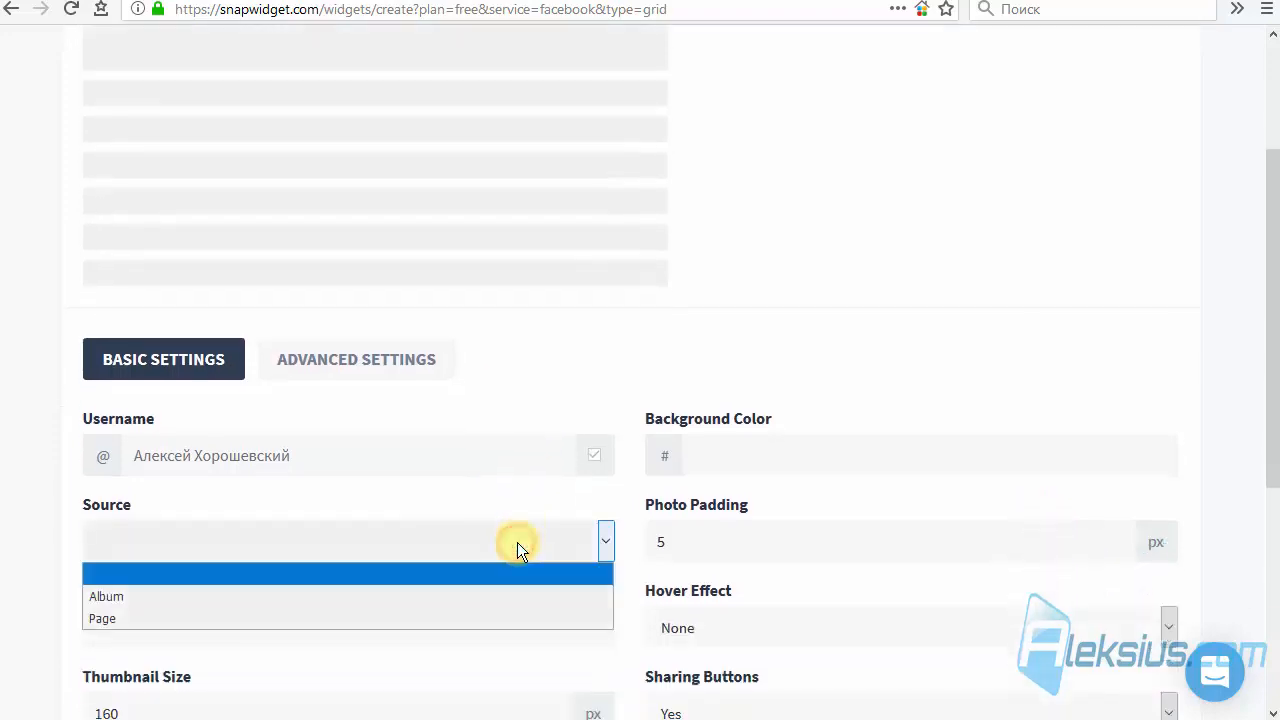
click(369, 599)
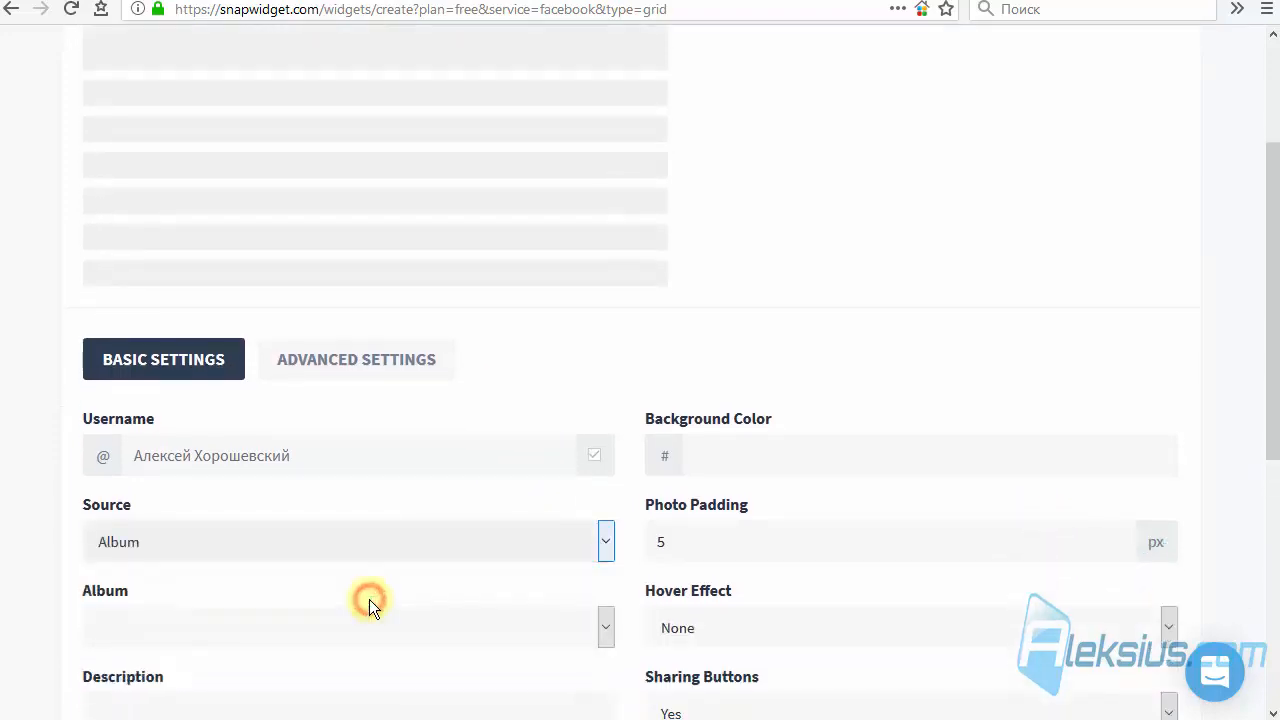
click(342, 630)
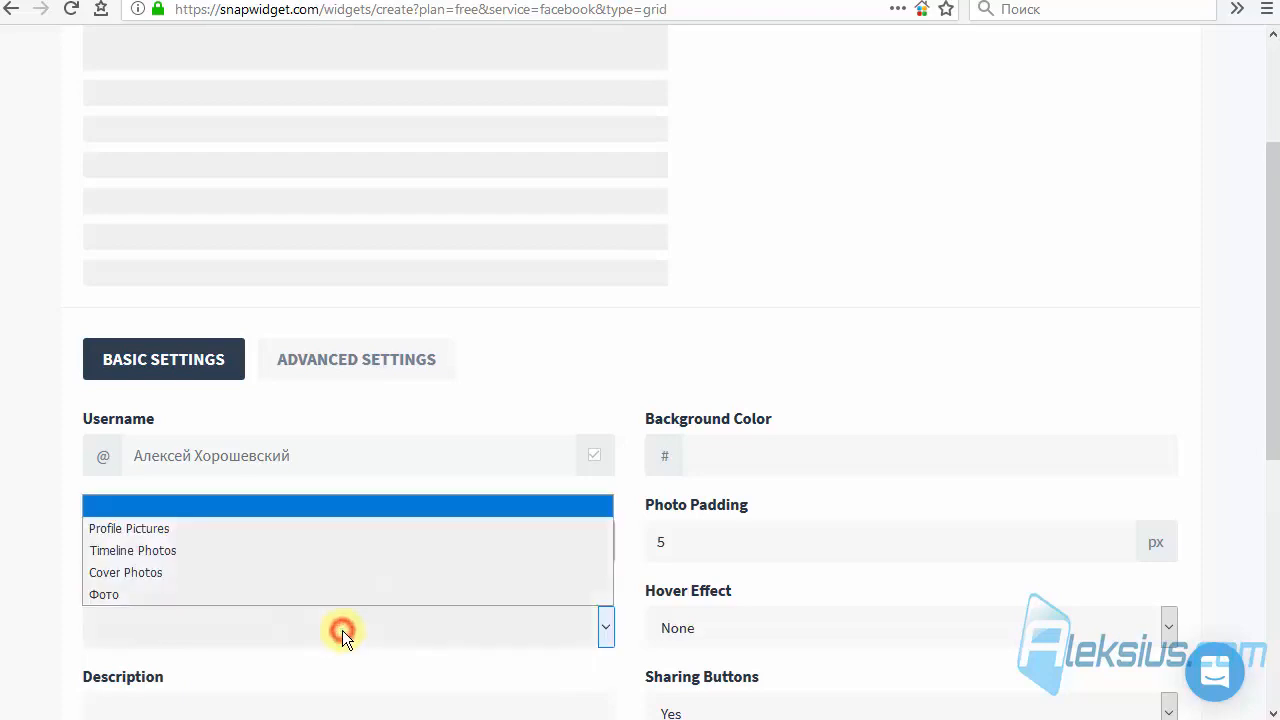
click(304, 540)
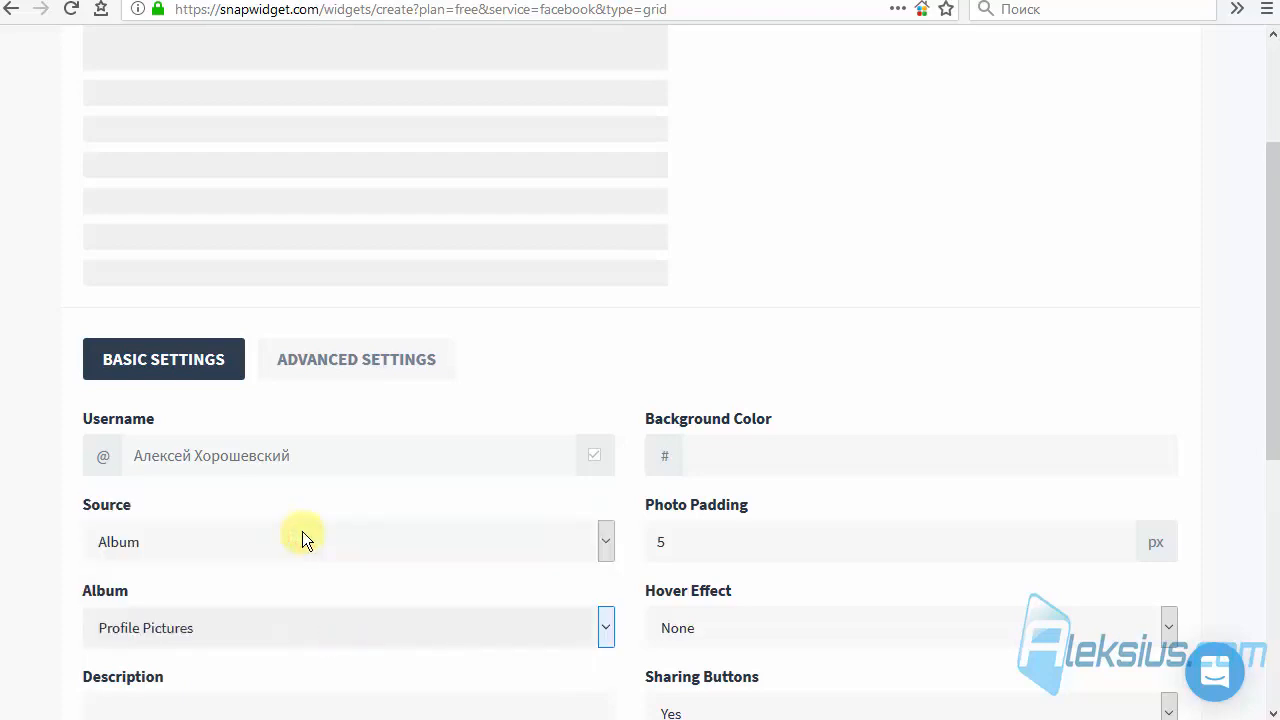
scroll(784, 375, up, 3)
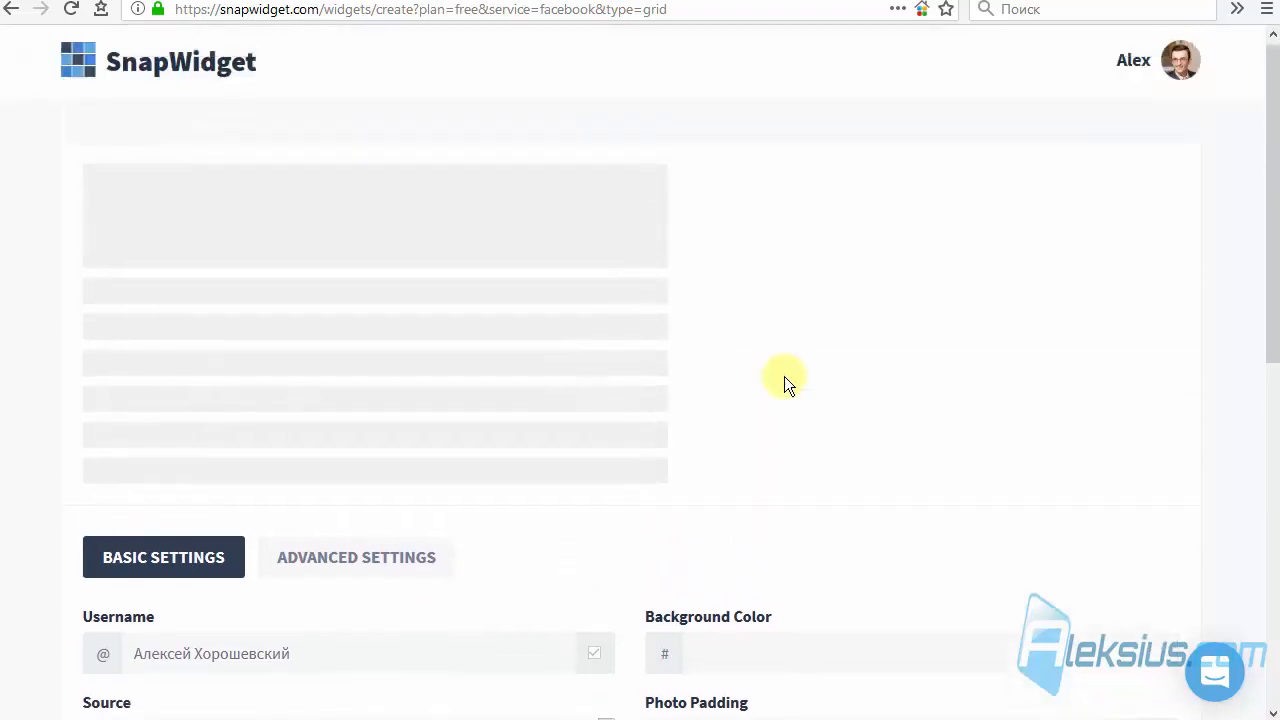
click(761, 536)
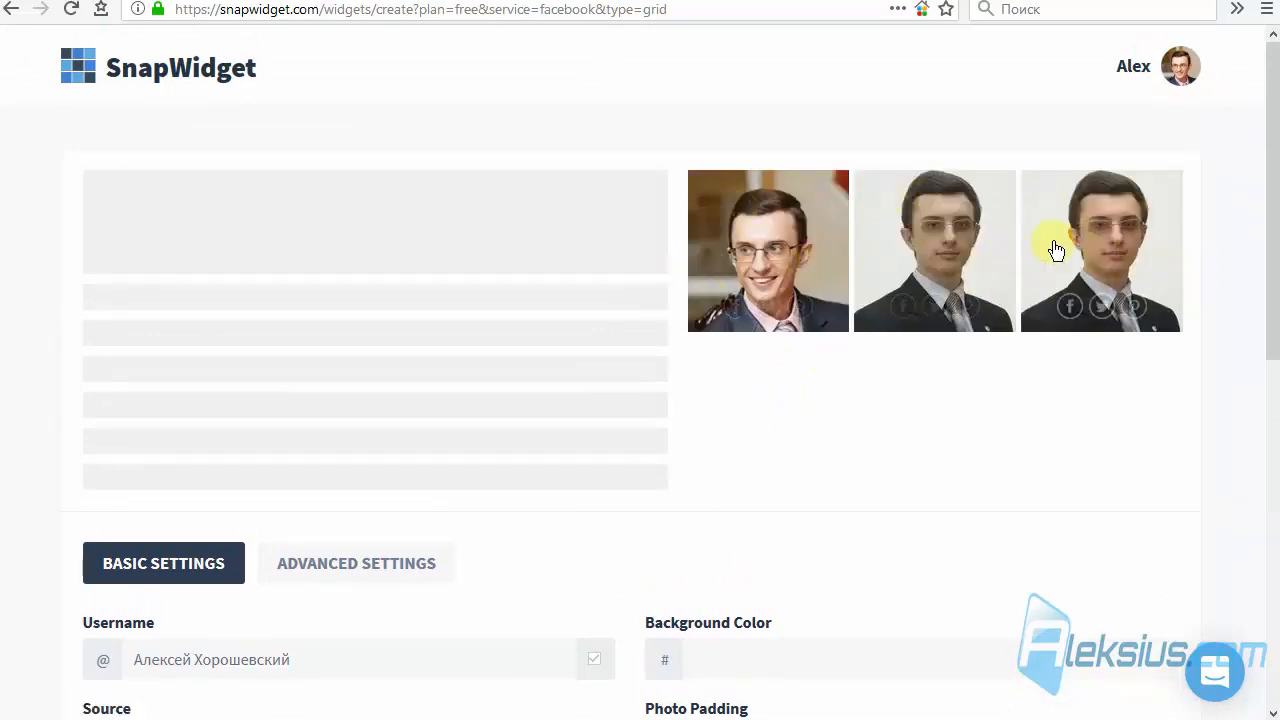
Step: Fill in the widget's description with the owner's full name from the suggested entry
scroll(789, 152, down, 3)
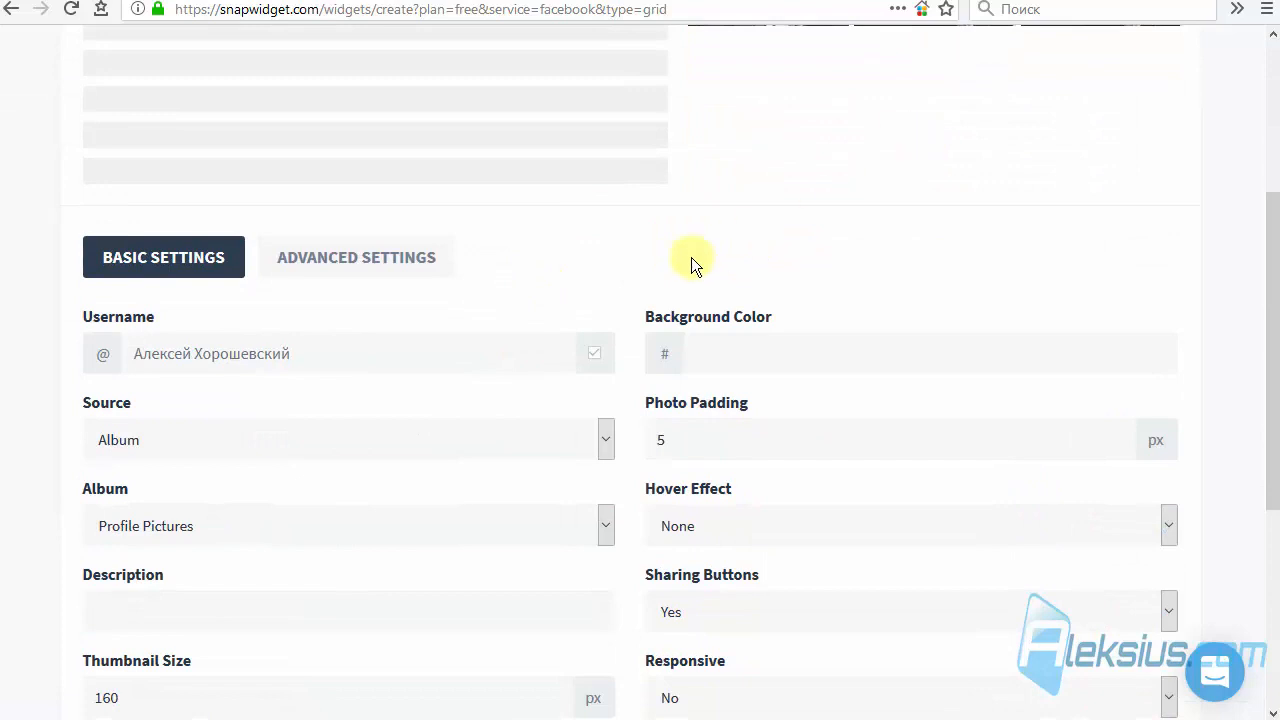
scroll(691, 257, down, 2)
click(278, 399)
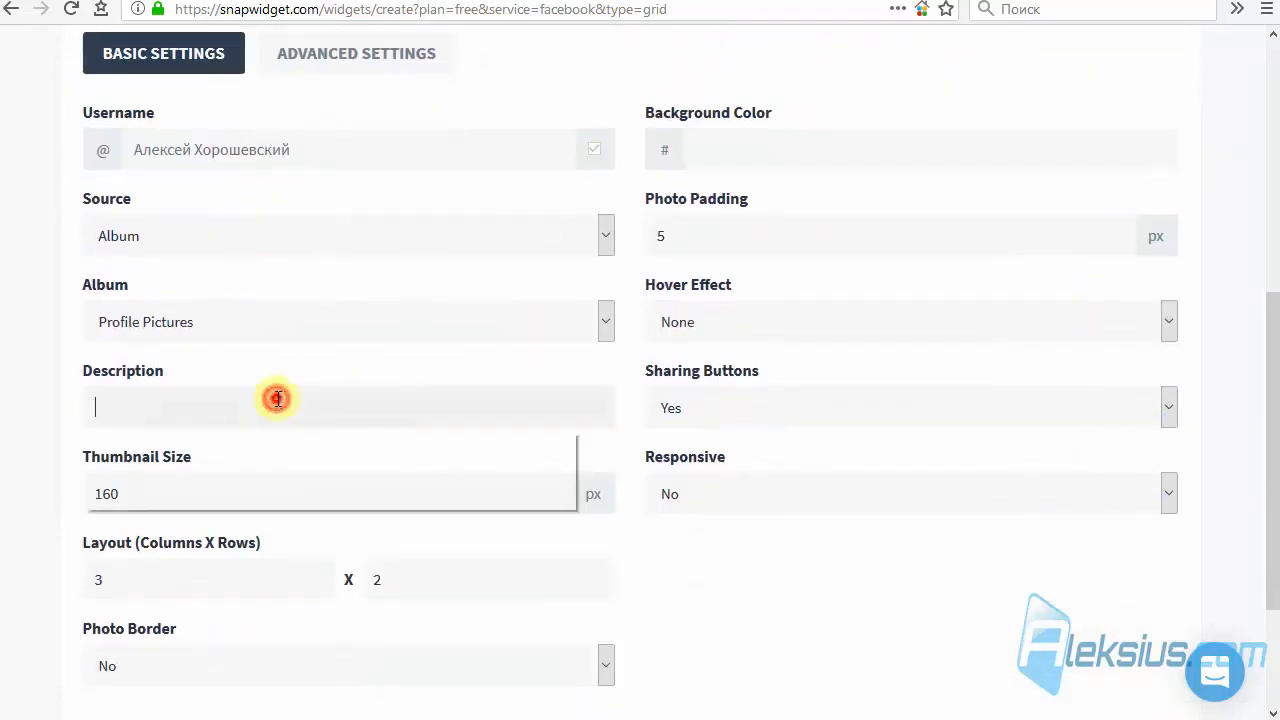
click(271, 400)
click(251, 434)
click(409, 414)
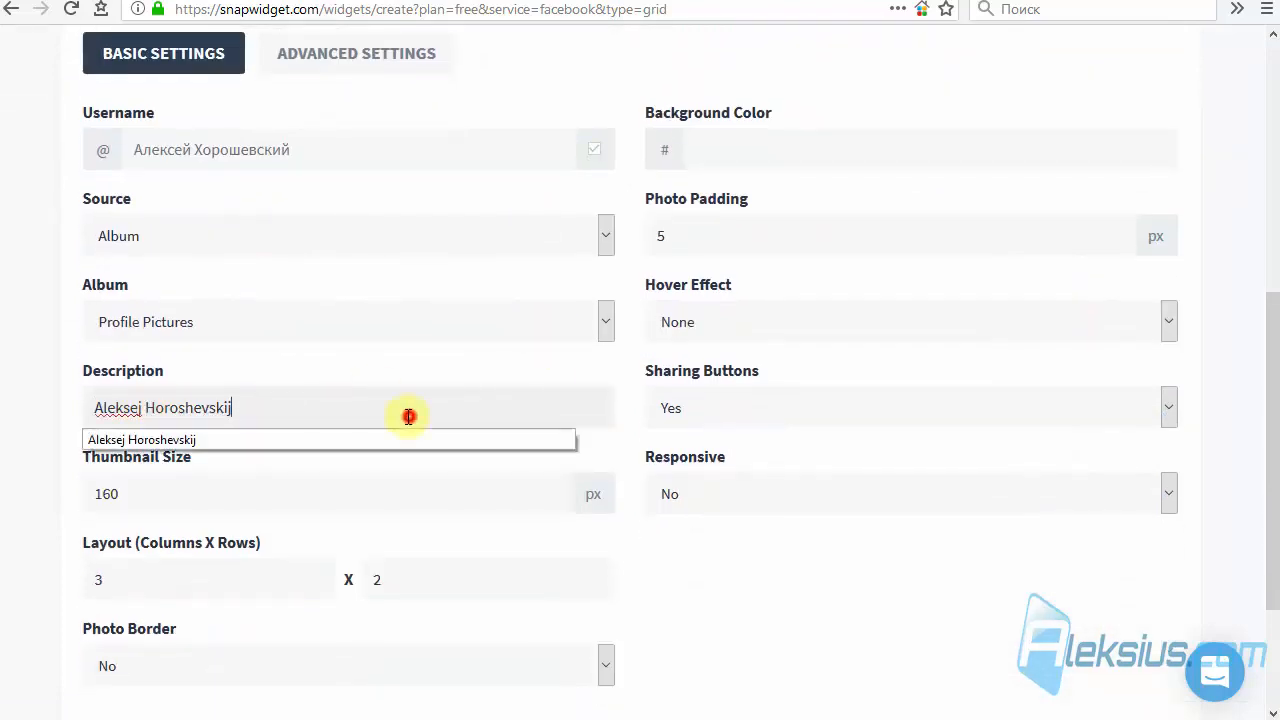
click(389, 371)
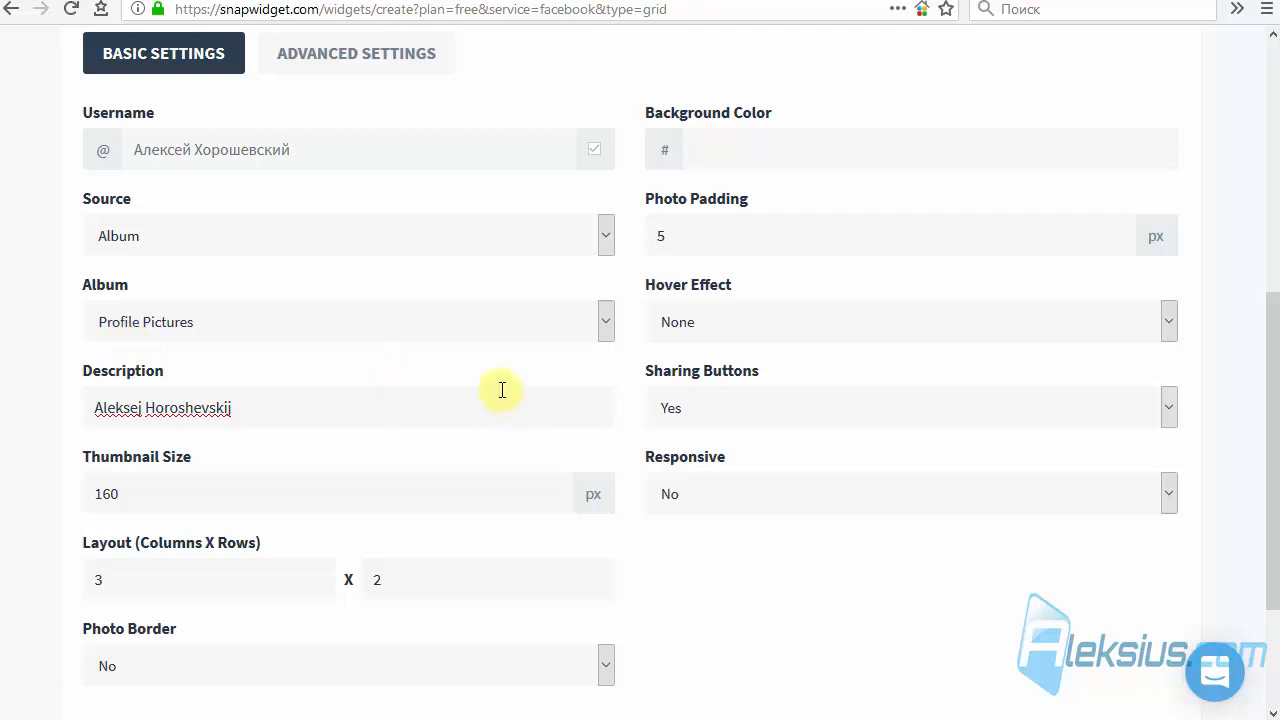
Step: Set the photo hover effect to Zoom In, keep the sharing buttons at Yes, and check the effect in the widget preview
scroll(502, 389, down, 2)
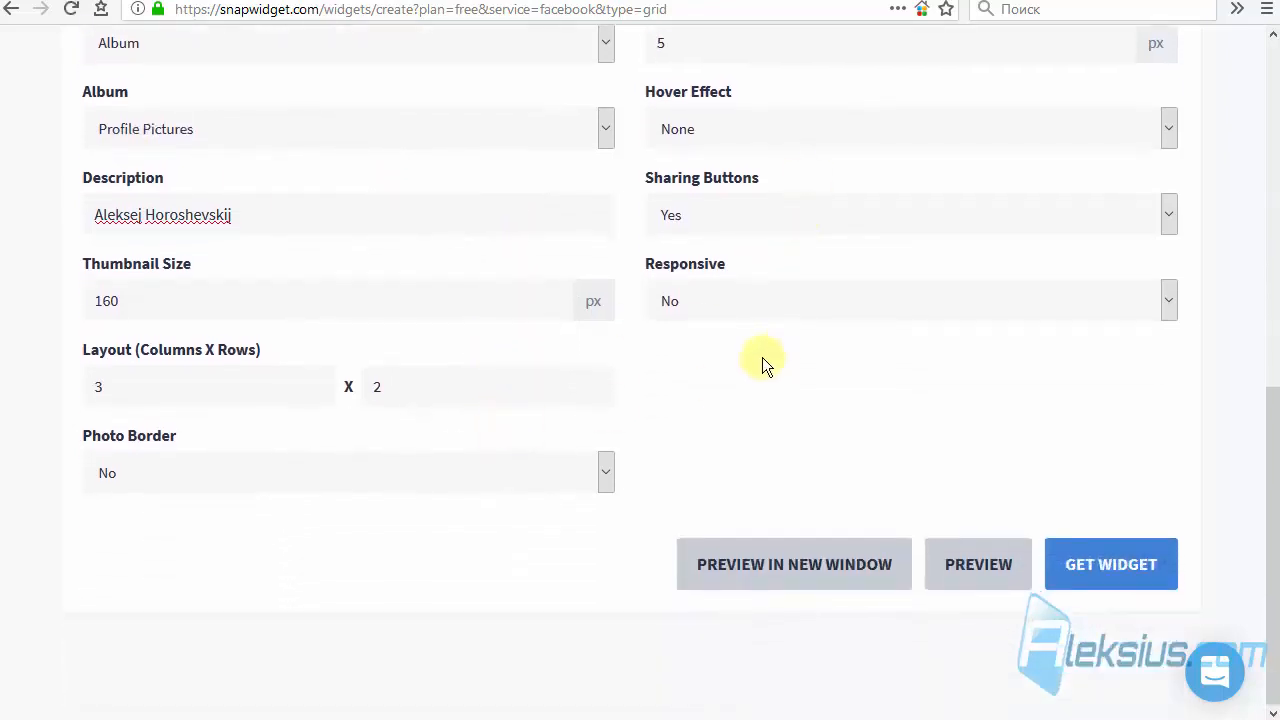
click(711, 127)
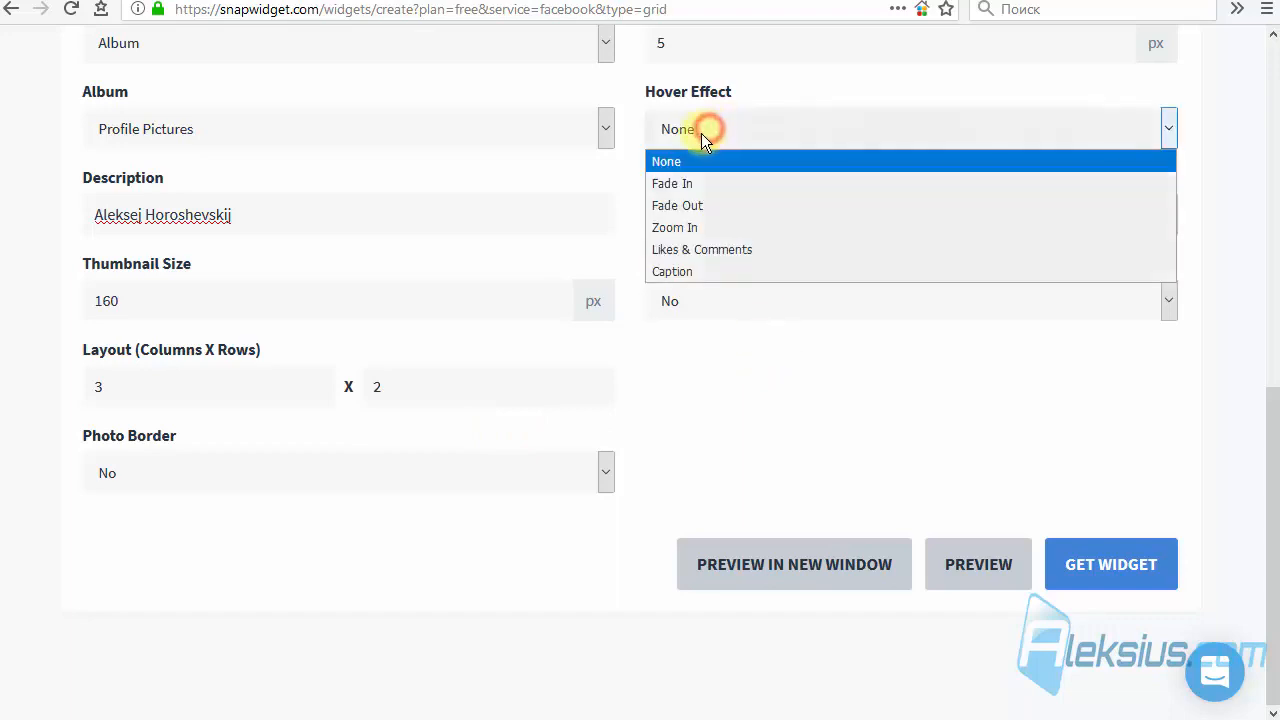
click(710, 226)
click(826, 361)
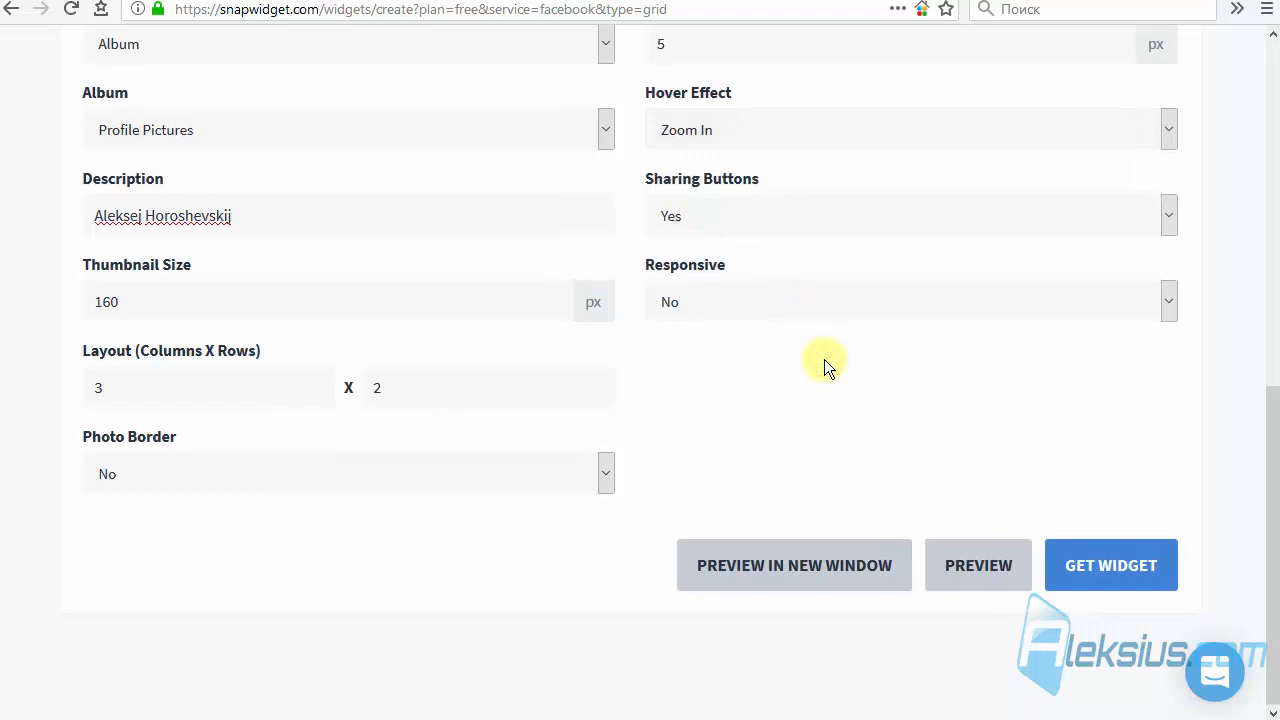
scroll(778, 308, up, 1)
click(700, 309)
click(700, 306)
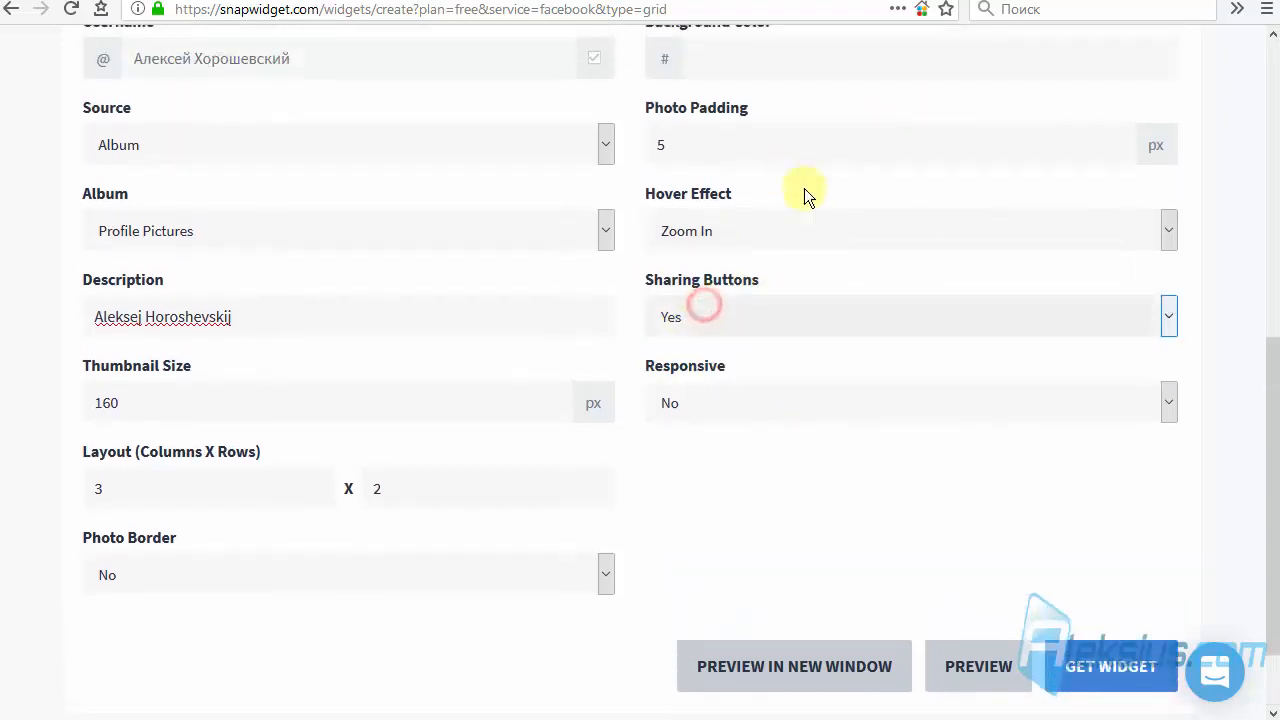
scroll(830, 280, up, 5)
scroll(857, 330, up, 2)
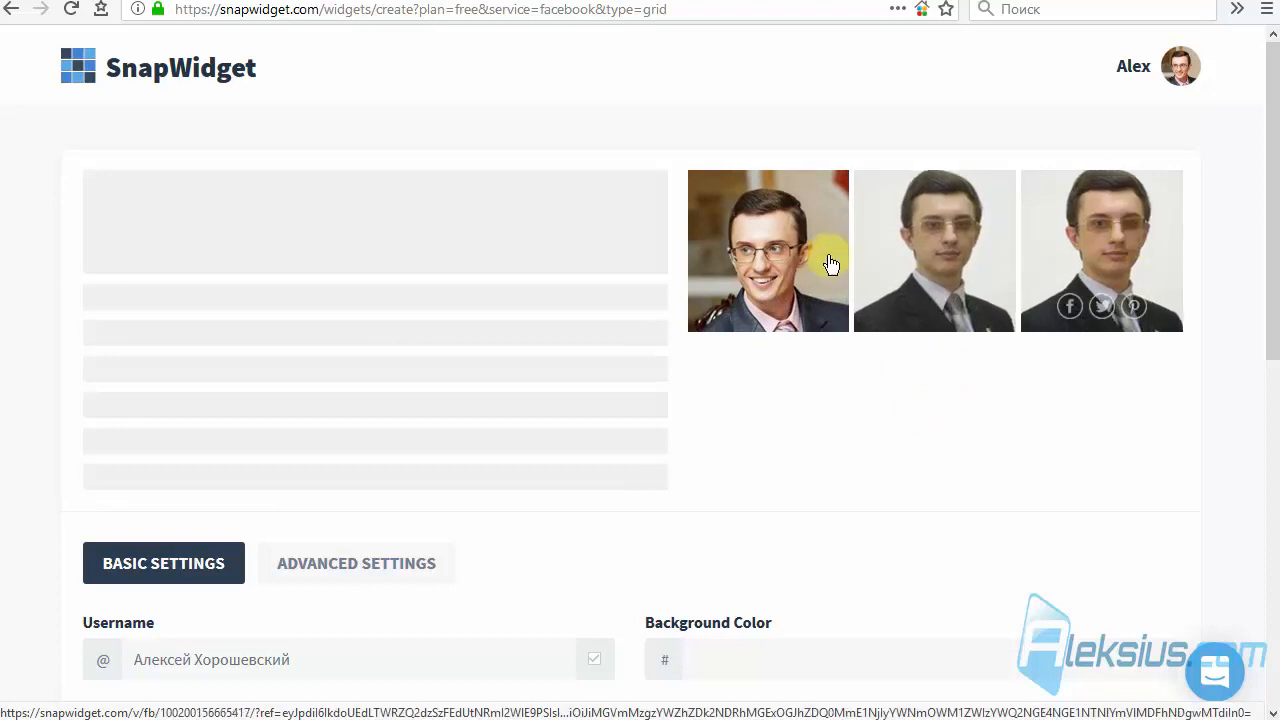
scroll(802, 307, down, 5)
click(809, 569)
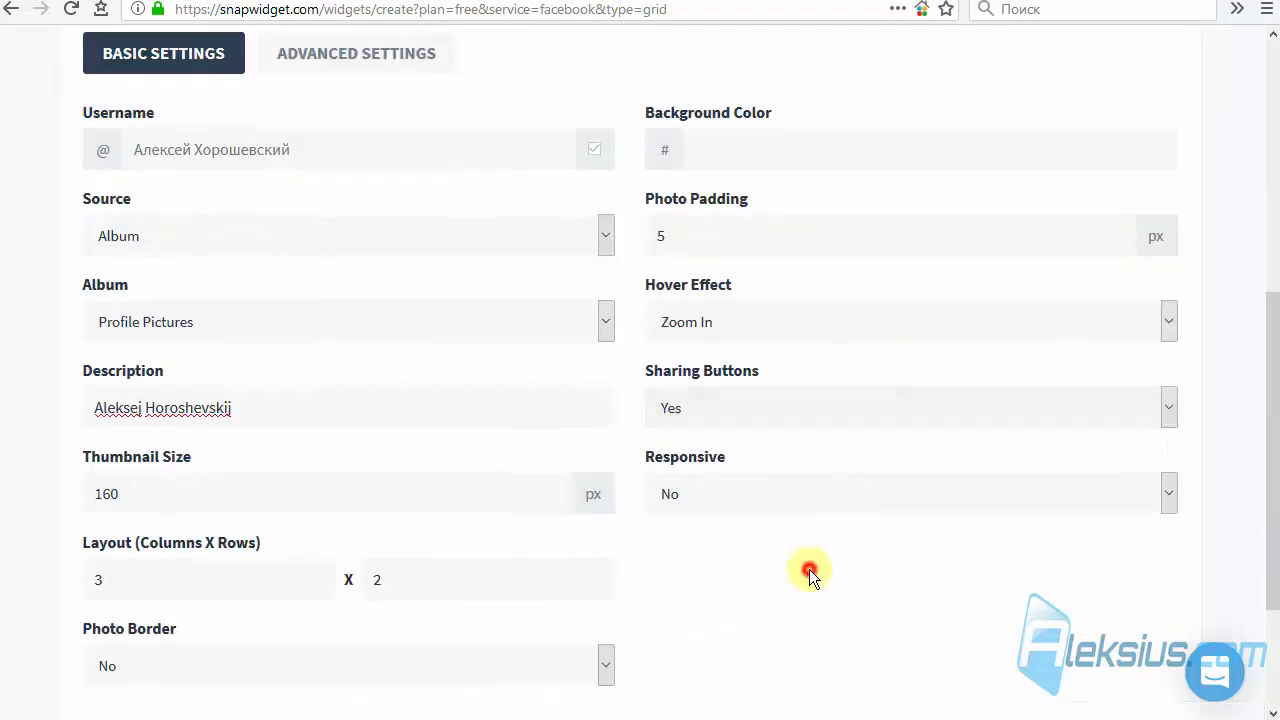
Step: Set the widget's Responsive option to Yes and check the photos in the widget preview
click(758, 494)
click(737, 523)
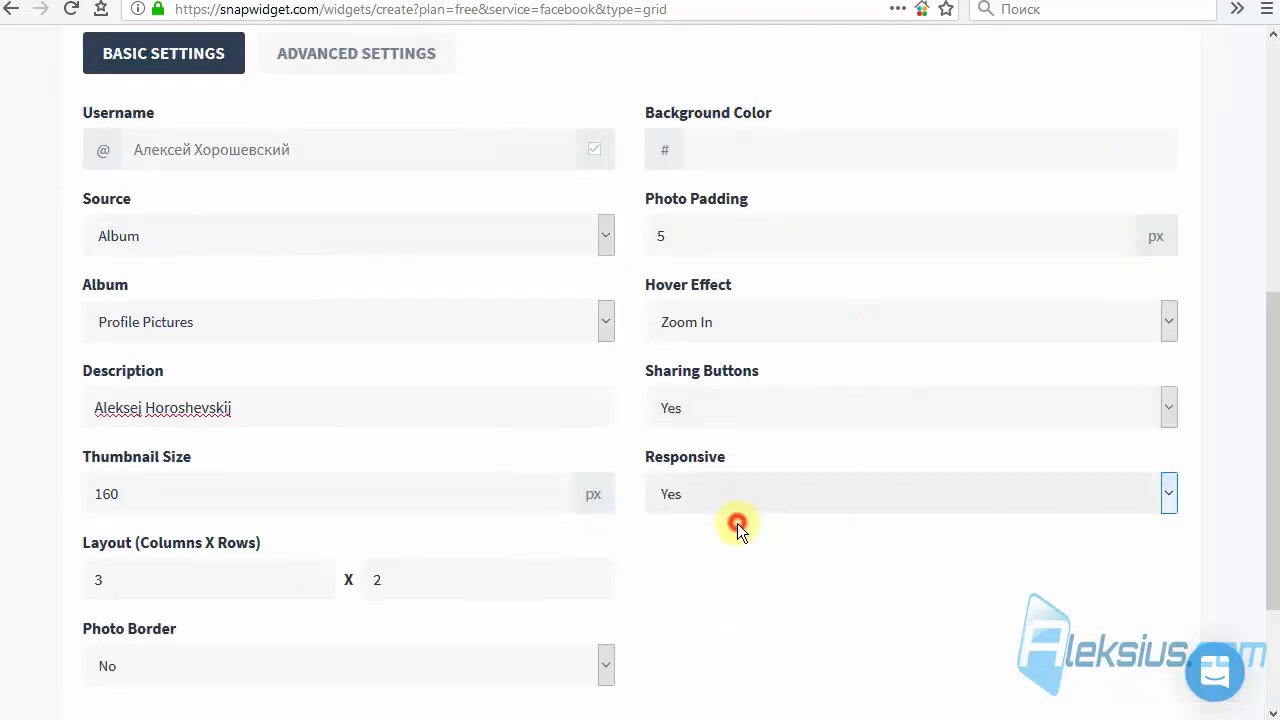
scroll(737, 523, up, 5)
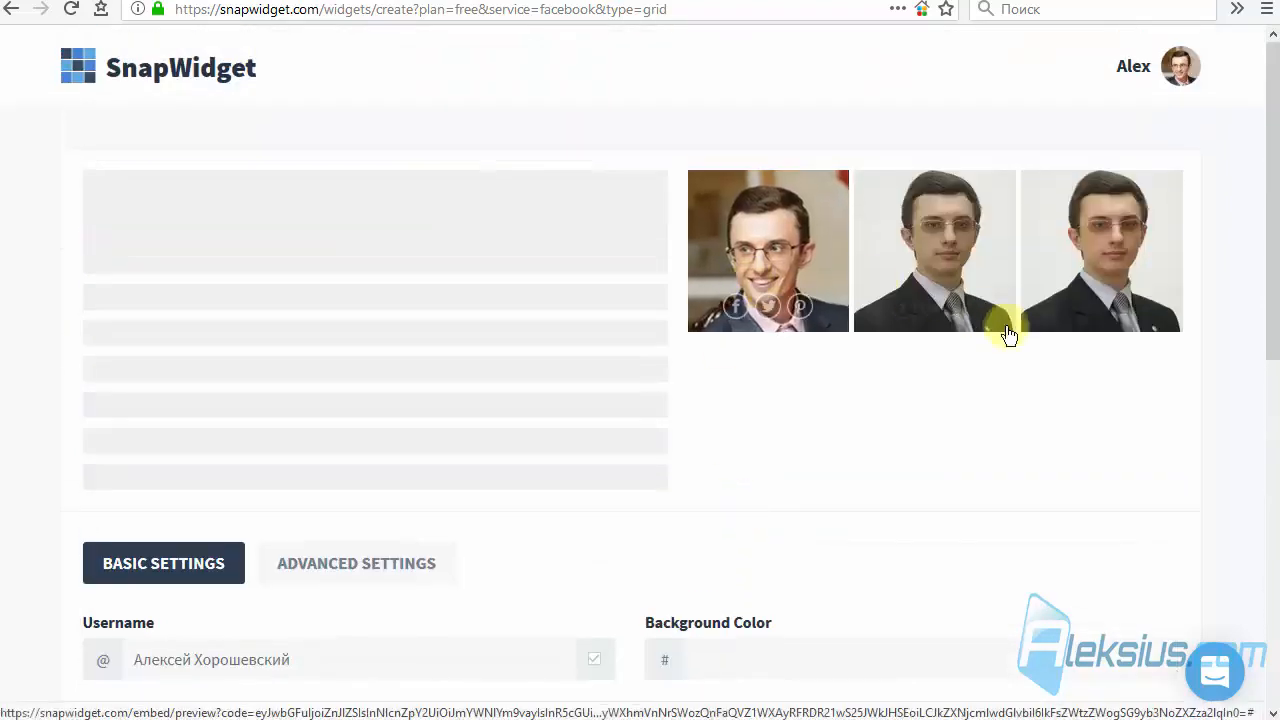
scroll(990, 355, down, 1)
scroll(977, 385, down, 3)
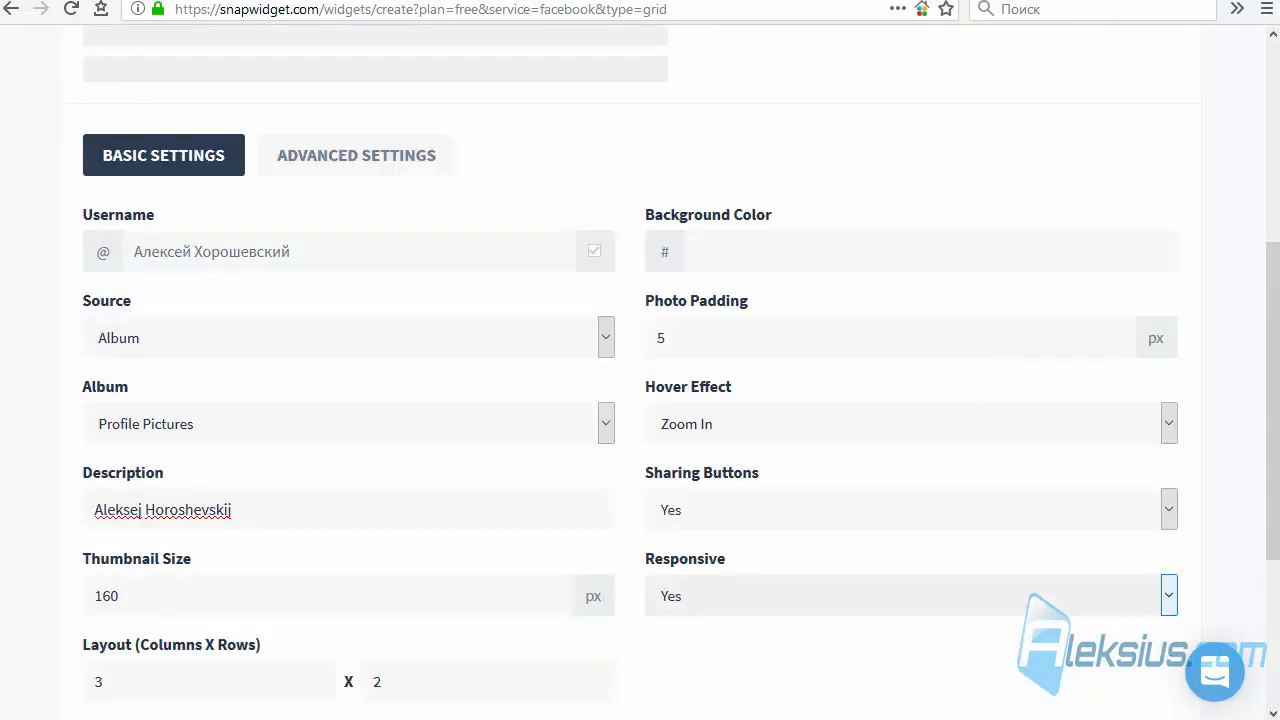
Step: Preview the responsive widget in a new window, check the photo grid, and return to the widget settings
click(828, 680)
scroll(771, 643, down, 3)
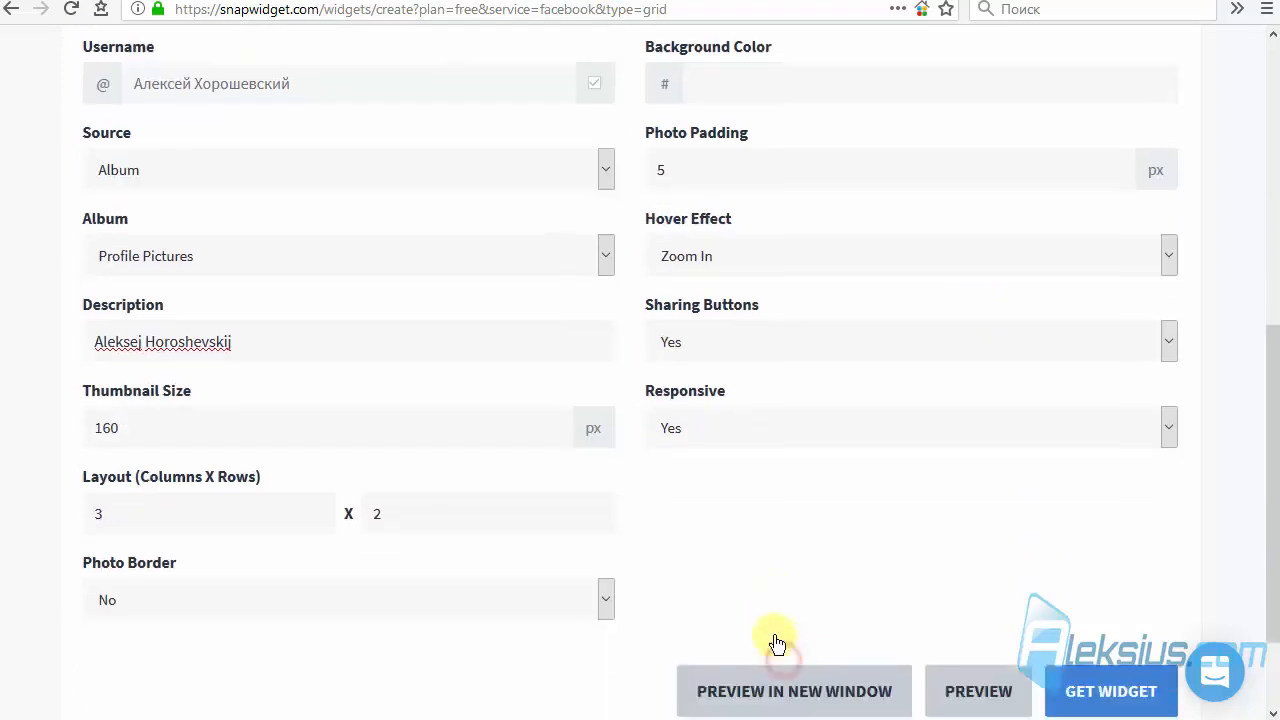
click(749, 563)
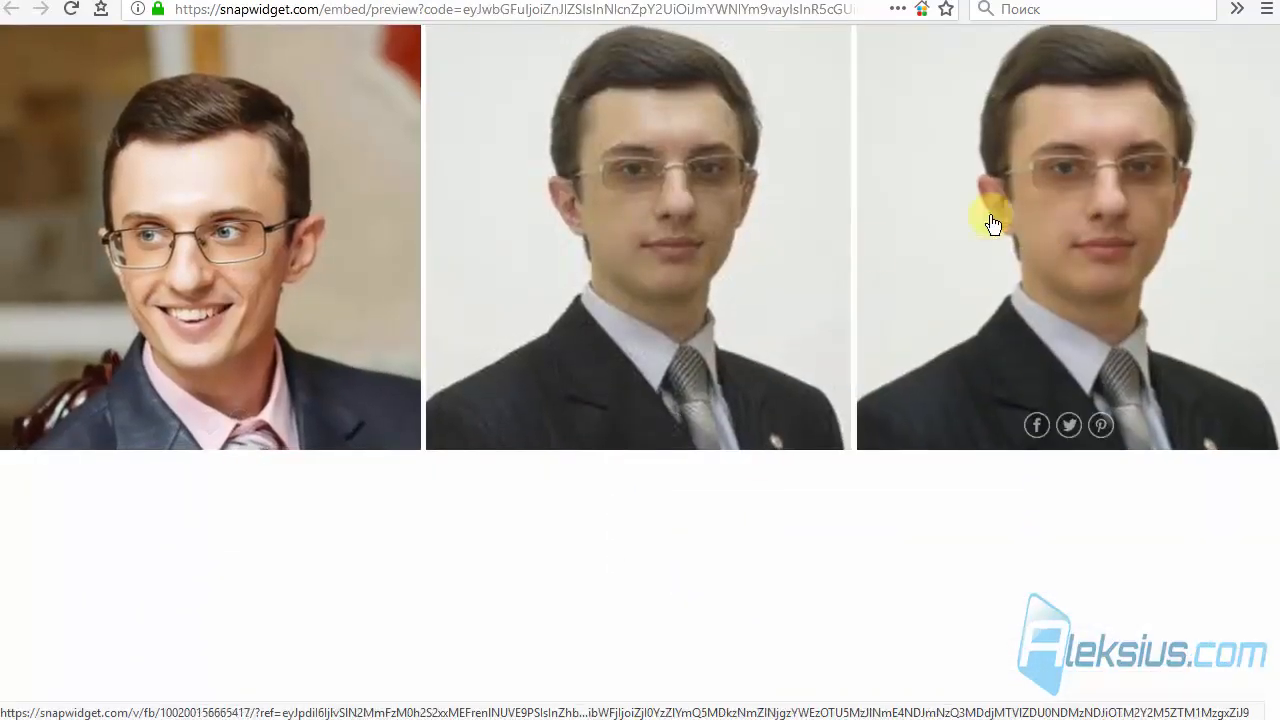
click(217, 1)
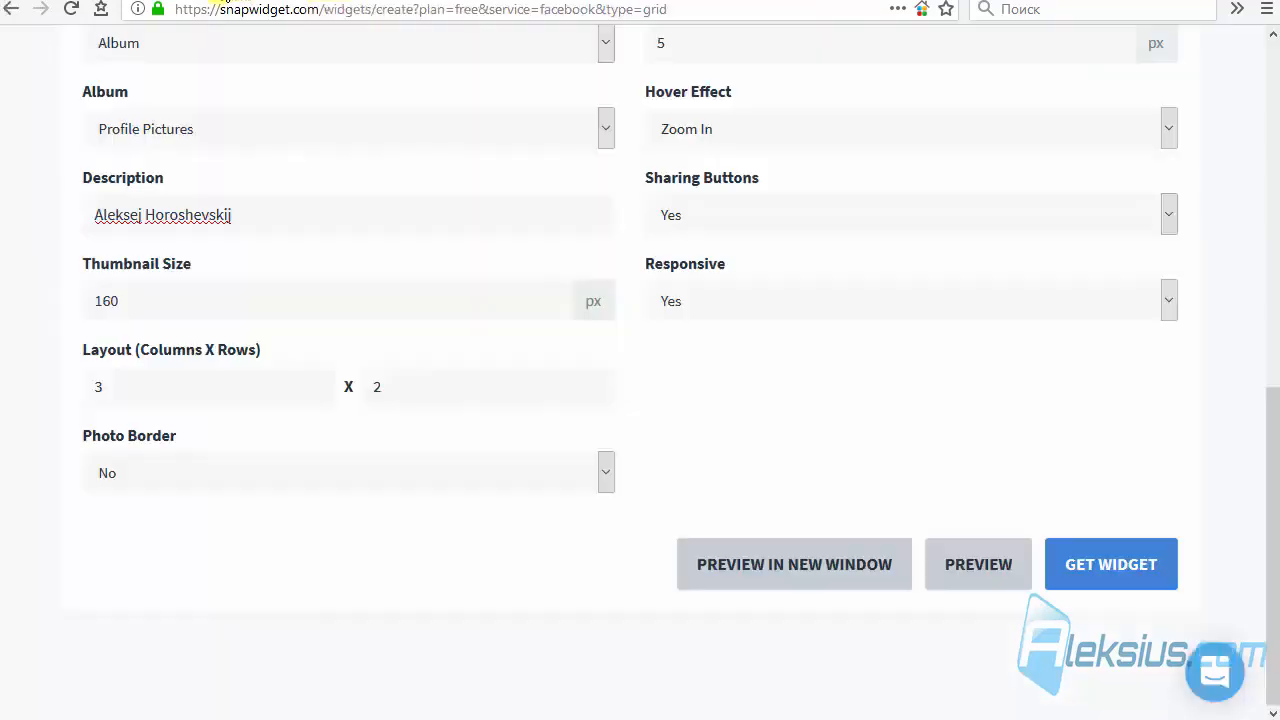
Step: Get the widget's code snippet, copy it, and paste it as the HTML code of the SnapWidget object in WebSite X5, confirming the object
click(1097, 577)
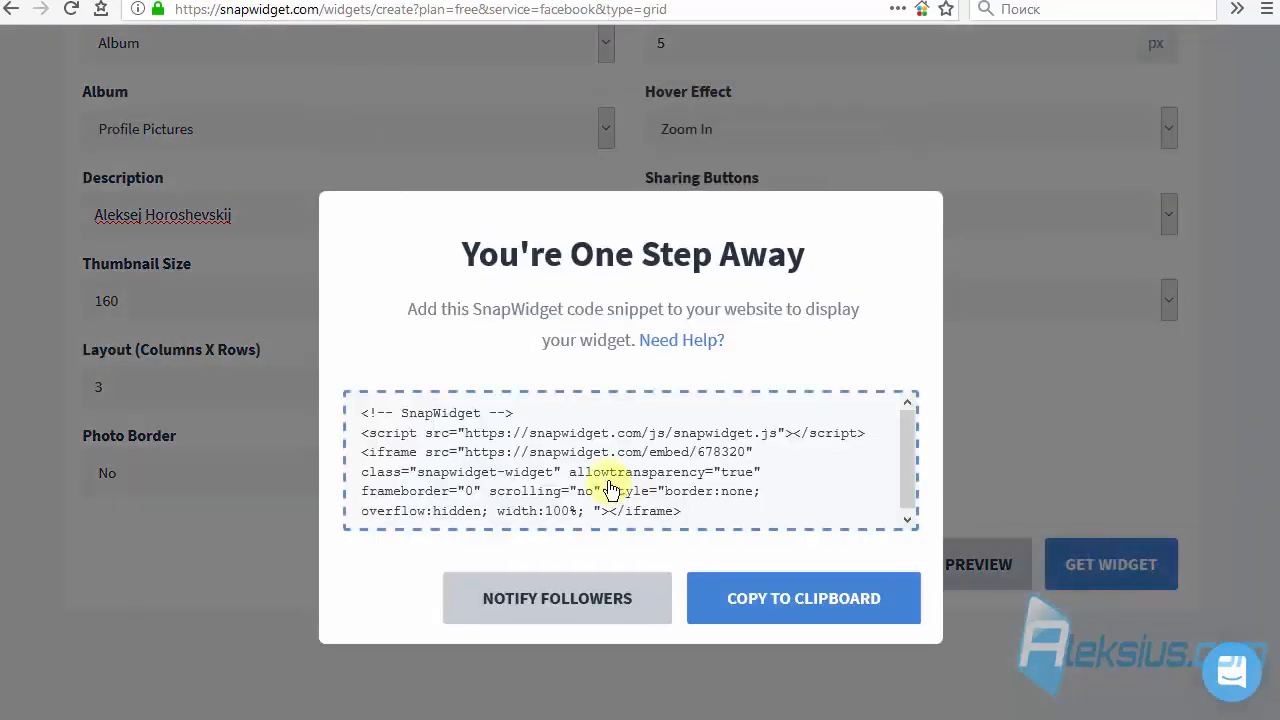
click(829, 598)
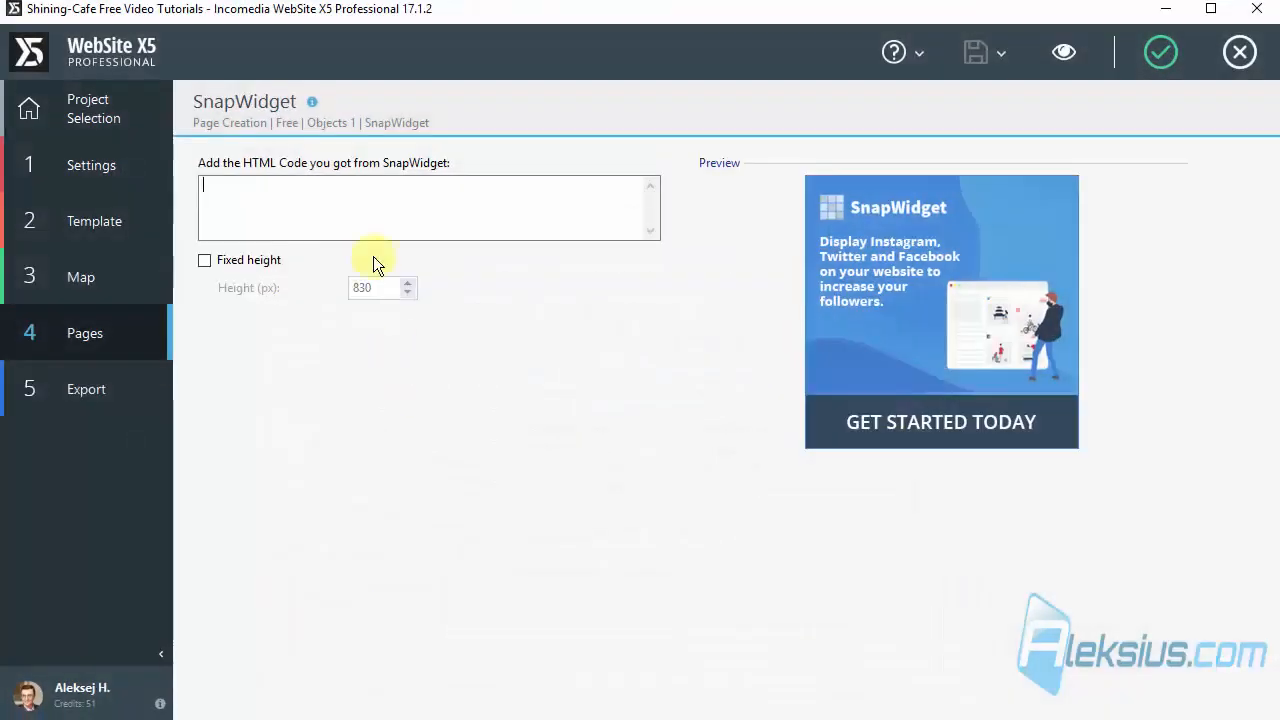
click(352, 206)
key(ctrl+v)
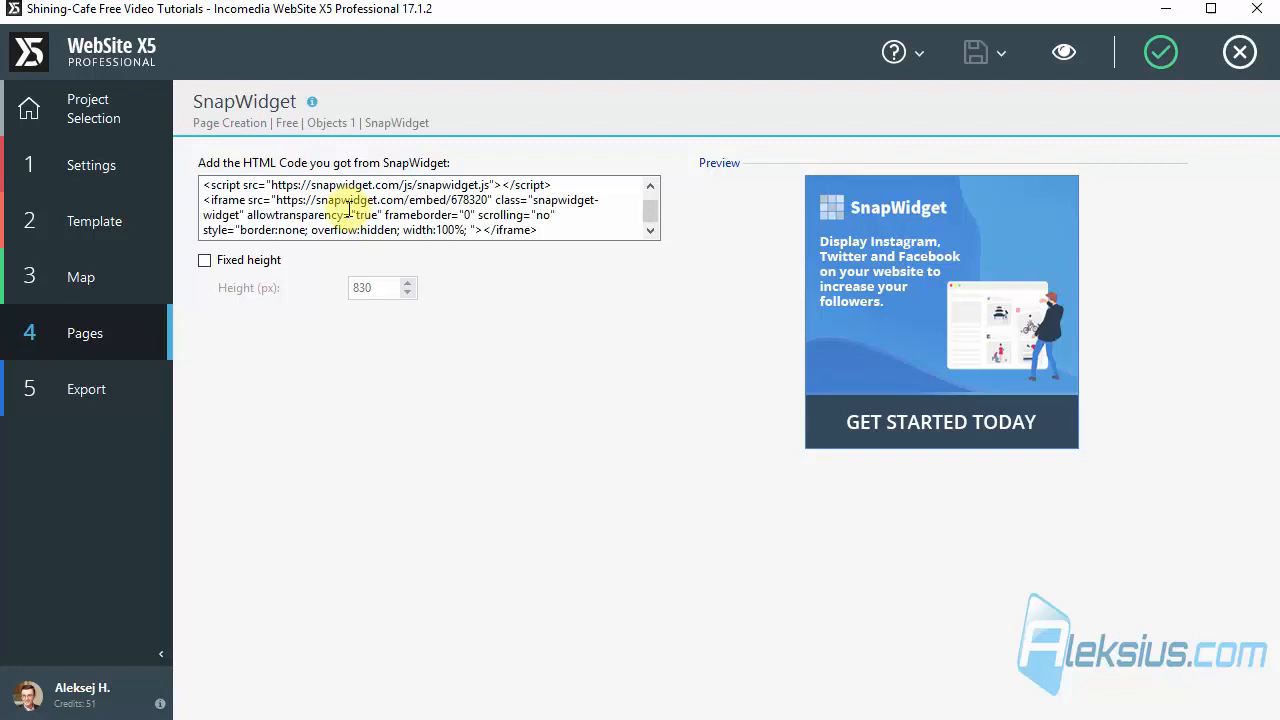
click(1159, 56)
Step: Narrow the SnapWidget object to the first column of row 1, save the project, and preview the page
click(671, 306)
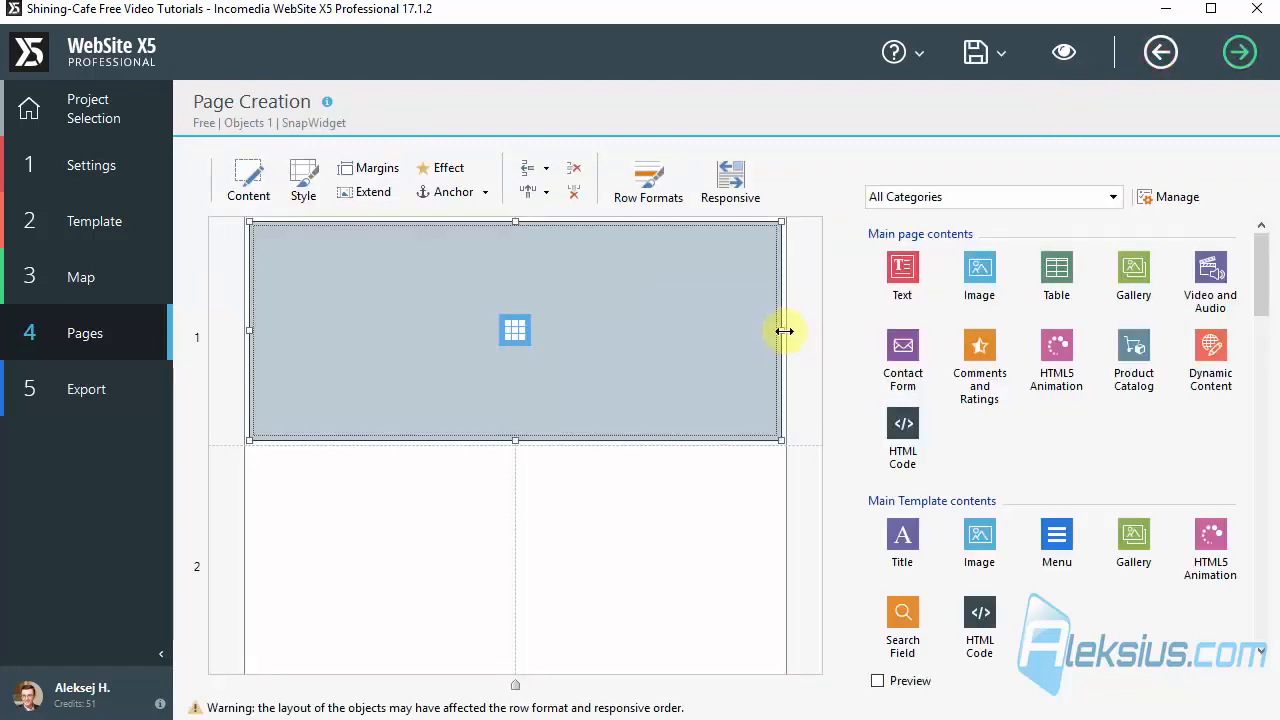
drag(781, 330, 491, 411)
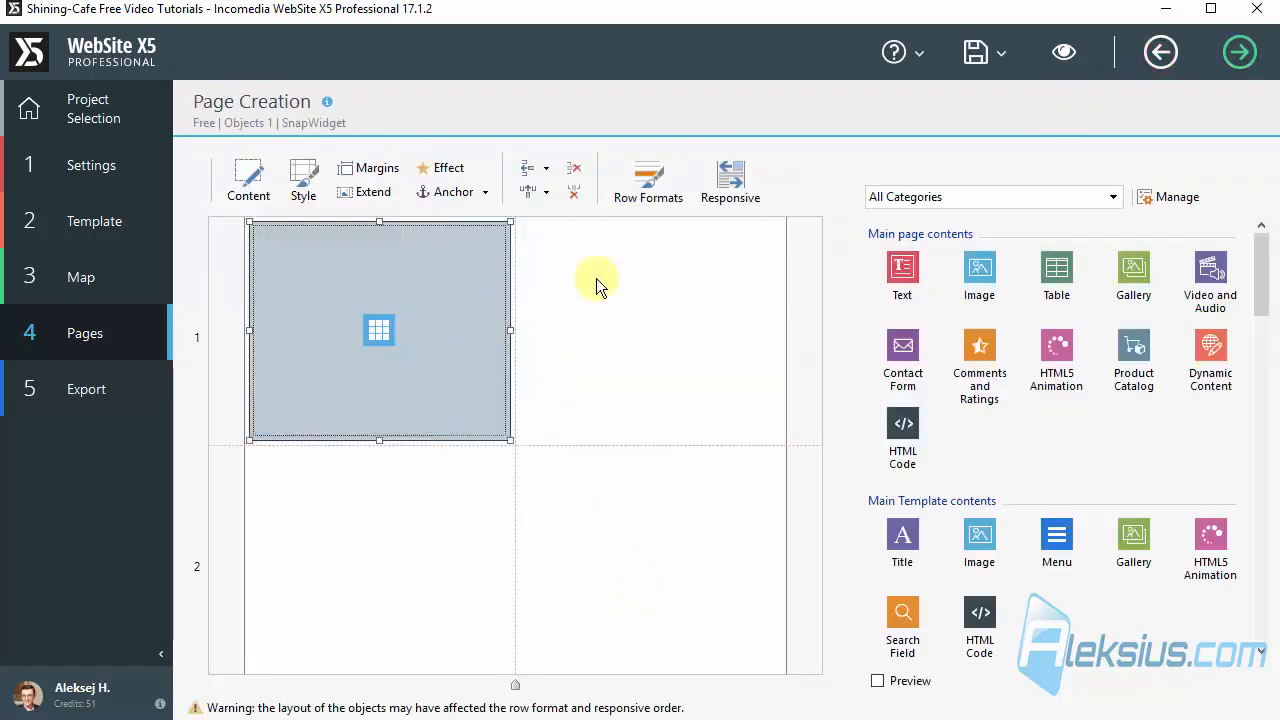
click(972, 52)
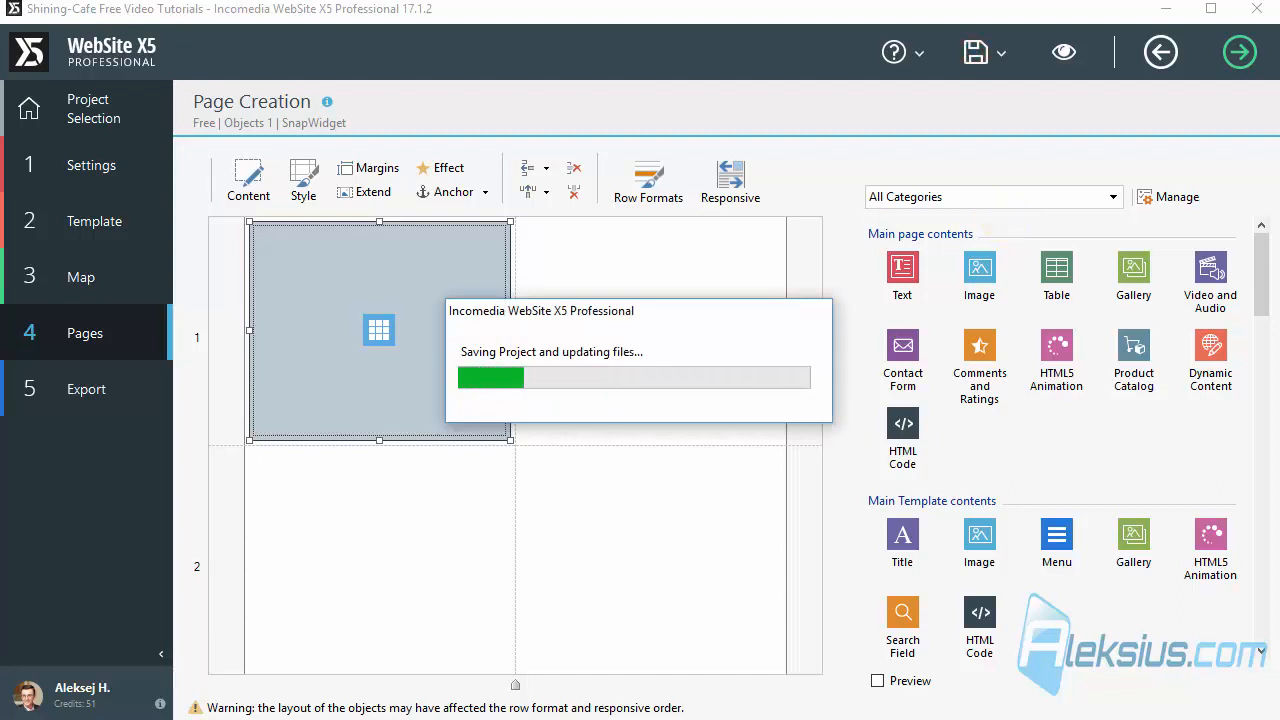
click(1064, 52)
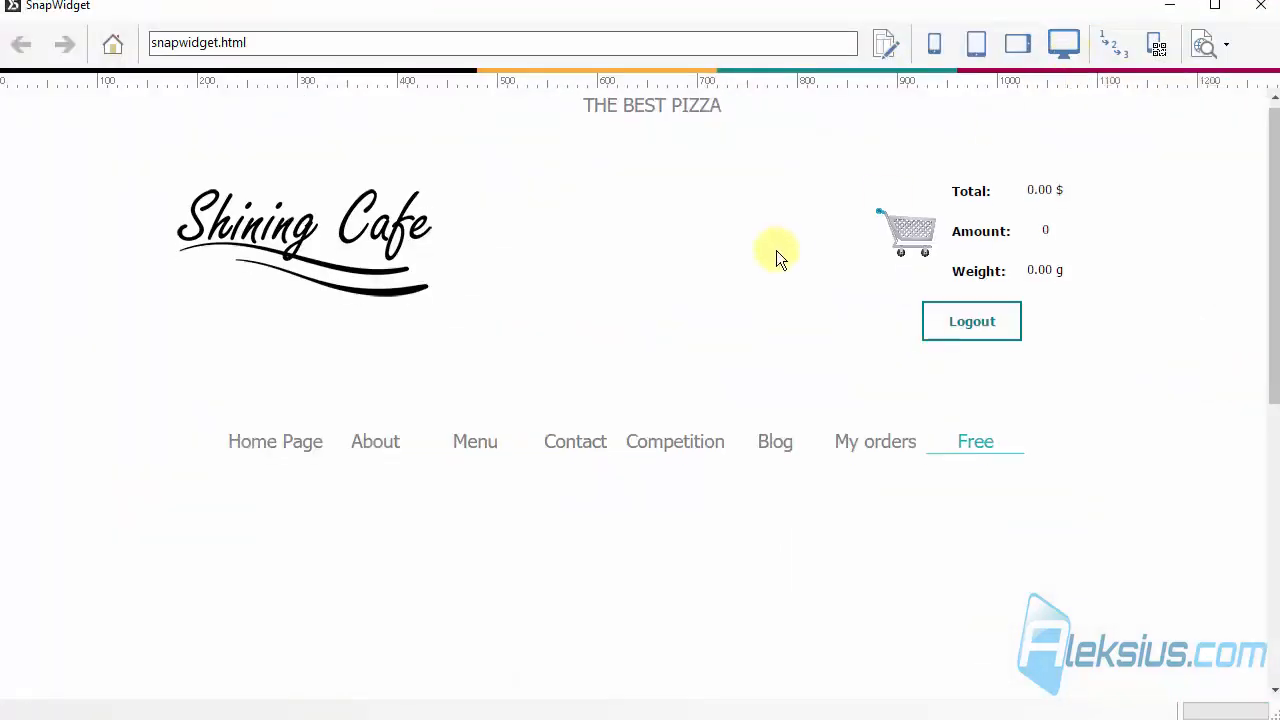
scroll(778, 254, down, 1)
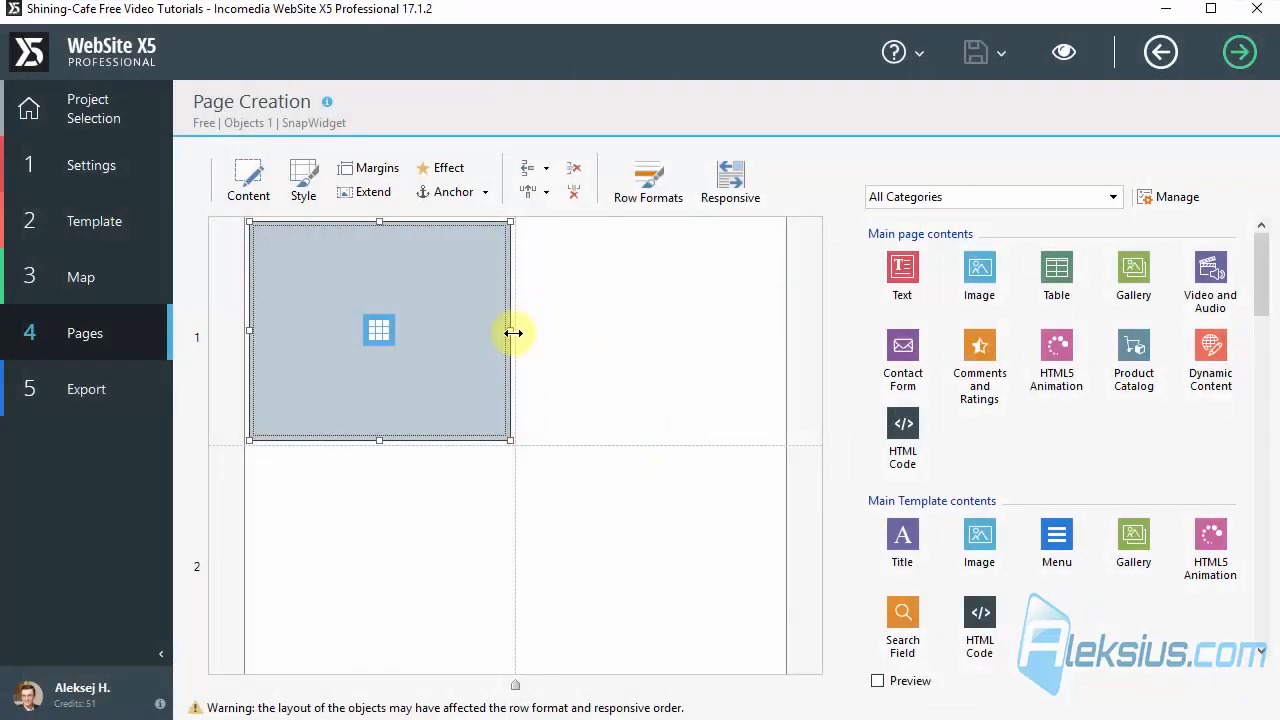
Step: Widen the SnapWidget object across both columns of row 1 and check the photo grid in the desktop page preview
drag(514, 331, 780, 326)
click(1064, 52)
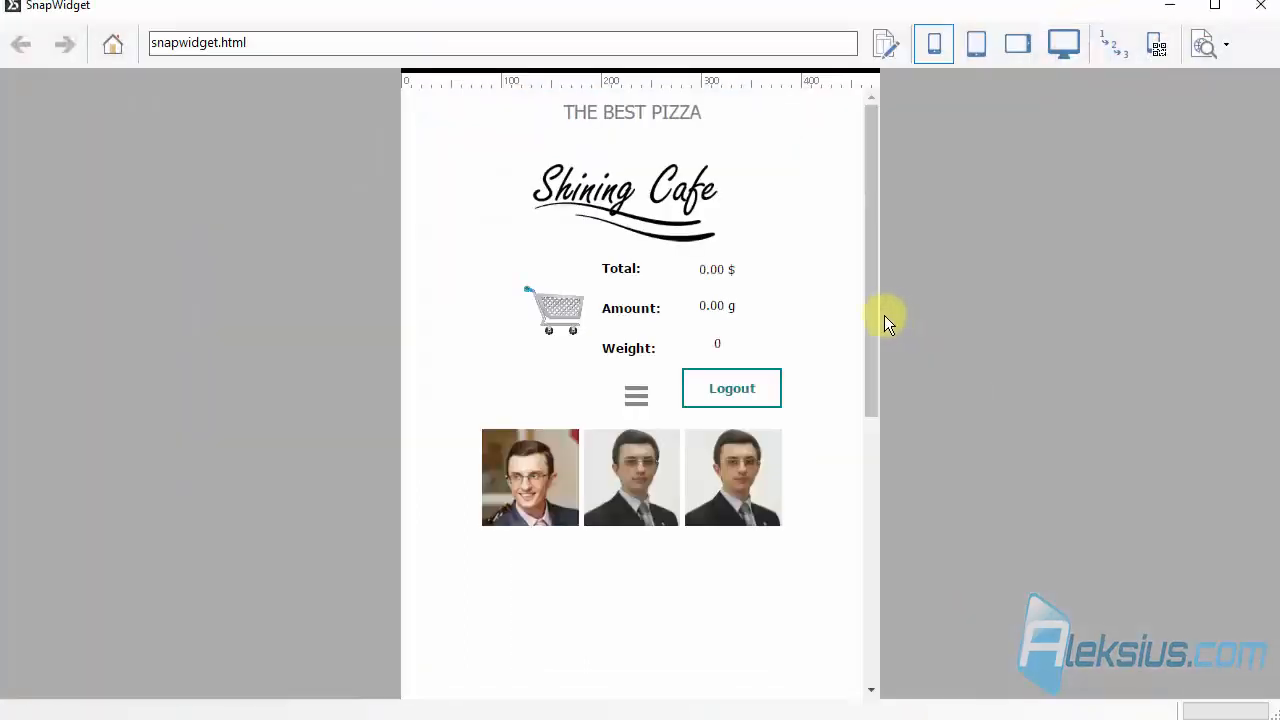
click(1078, 48)
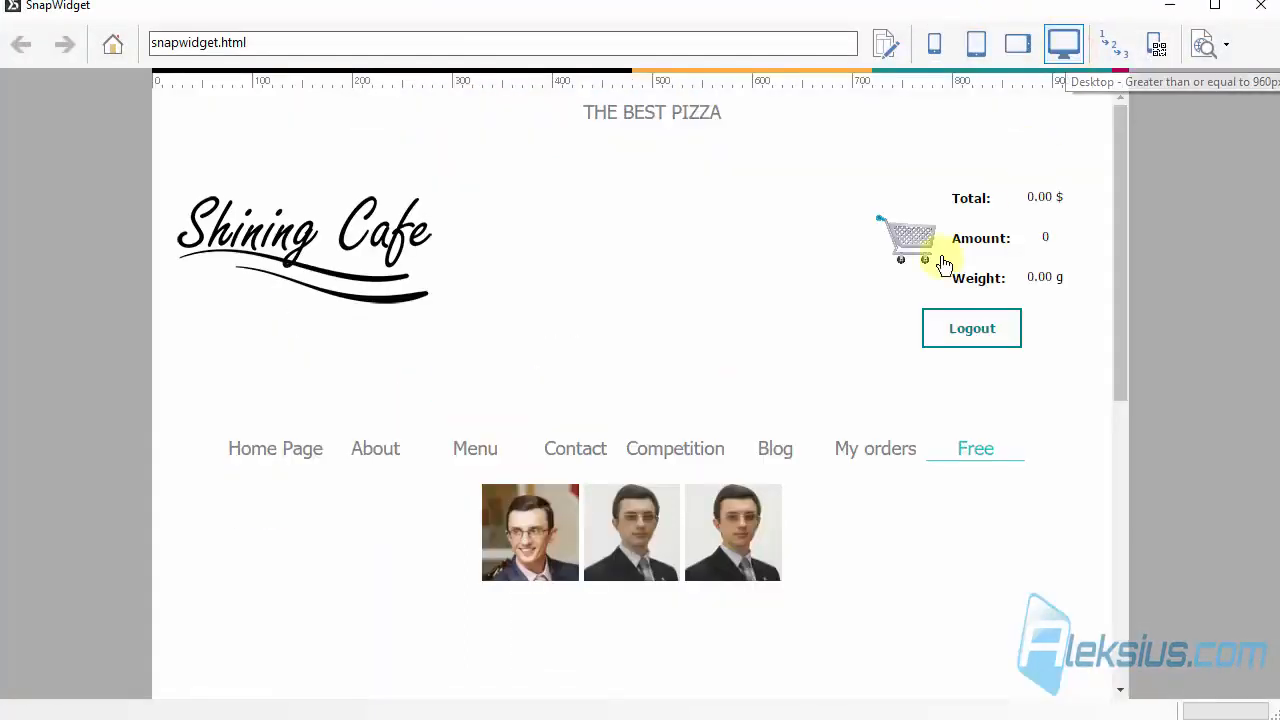
scroll(790, 275, down, 3)
click(1064, 44)
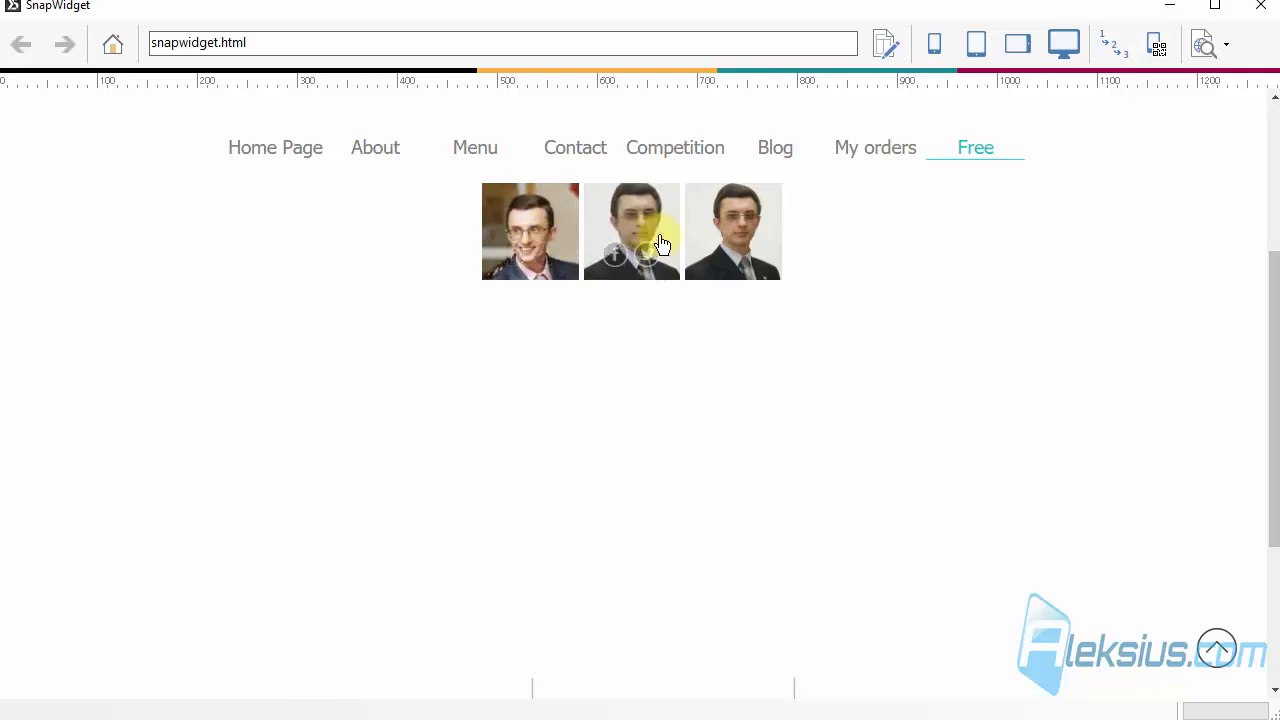
click(1259, 7)
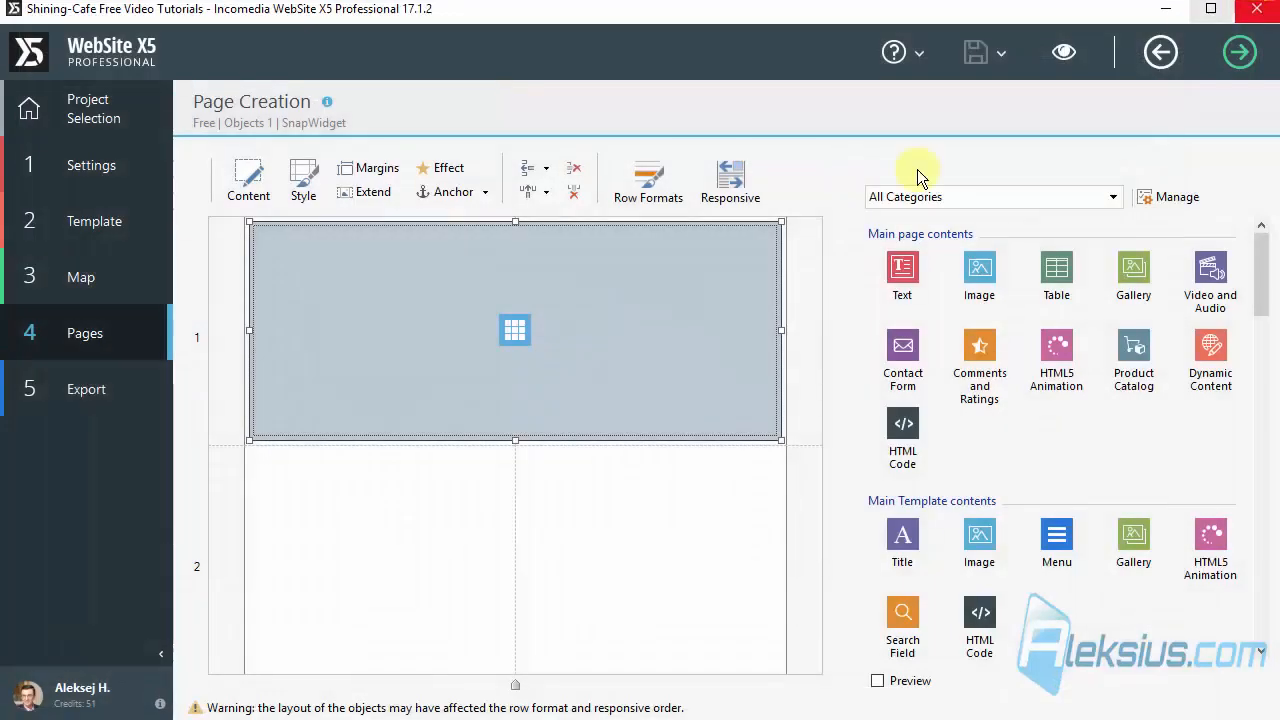
Step: Switch back to the SnapWidget page in the browser, close the code snippet, and view the source options while keeping Album
click(234, 1)
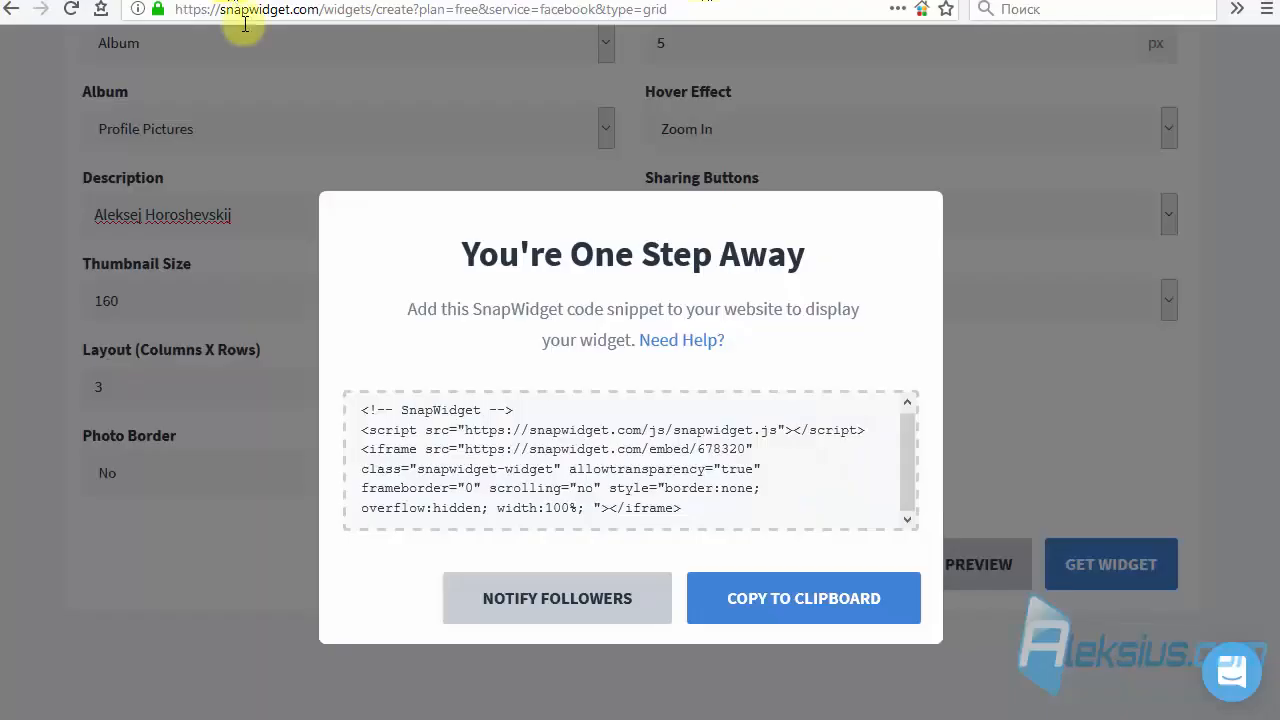
click(1020, 443)
scroll(763, 405, up, 3)
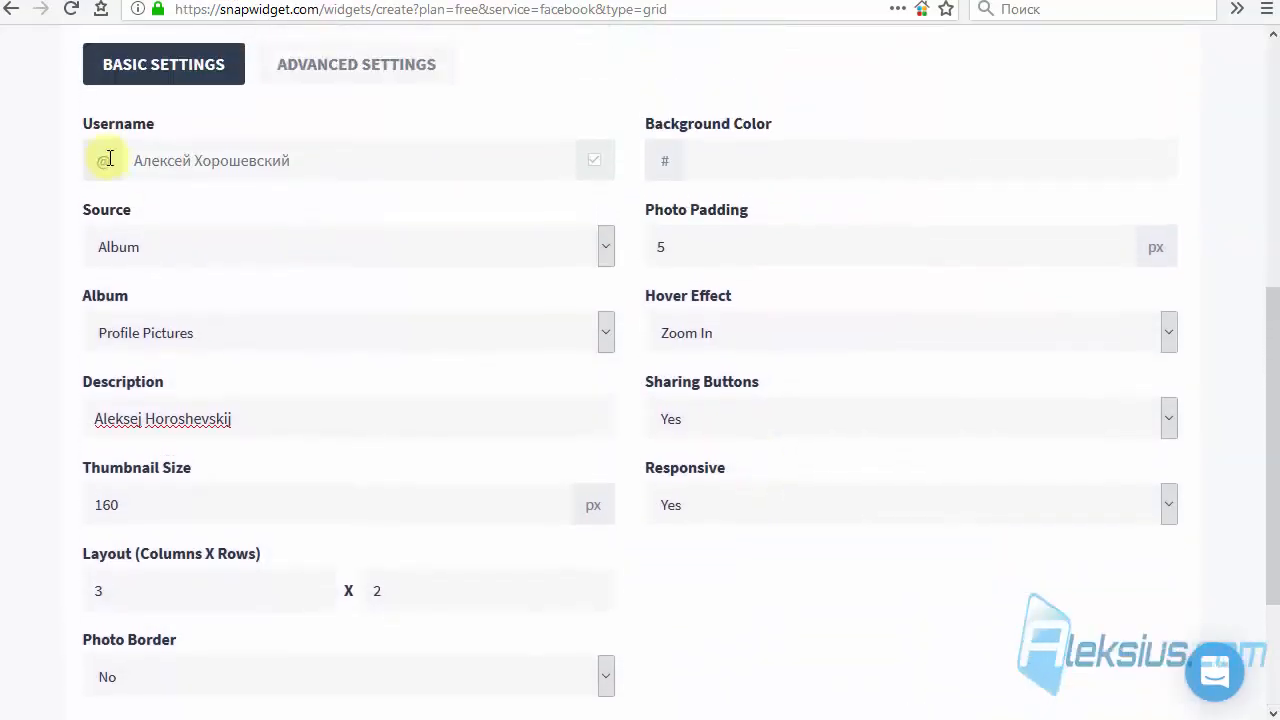
click(183, 243)
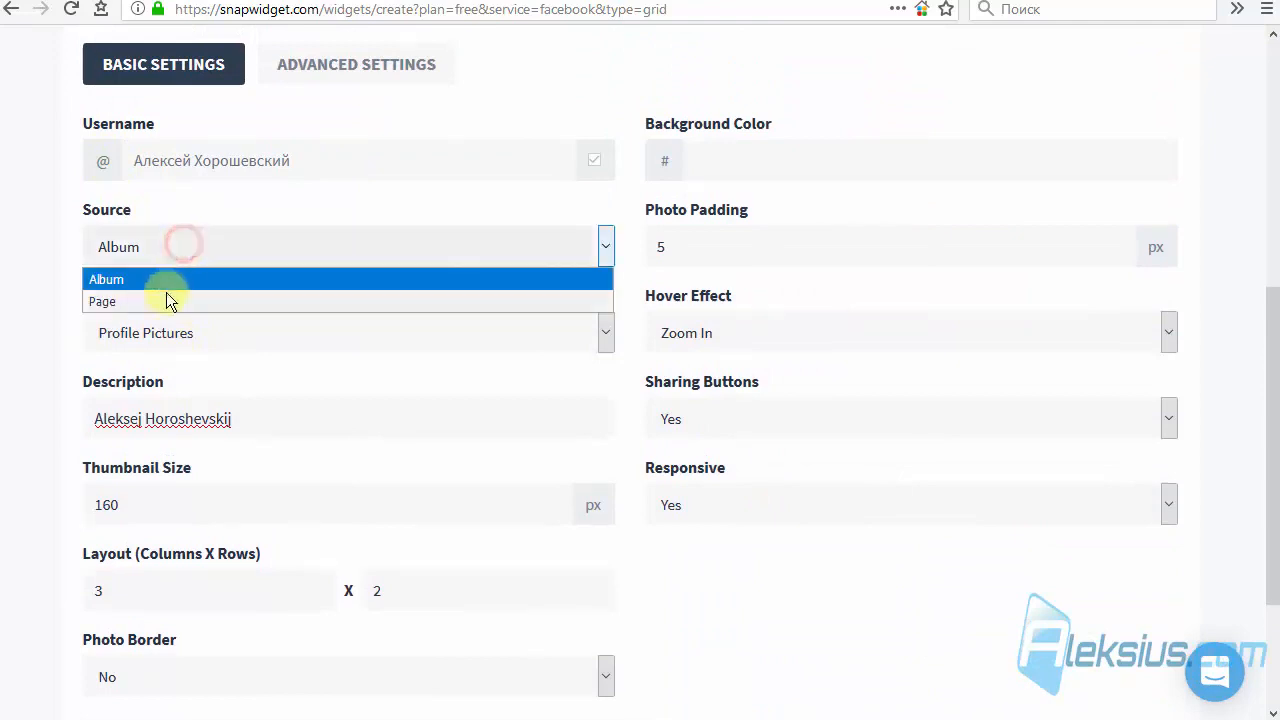
click(67, 210)
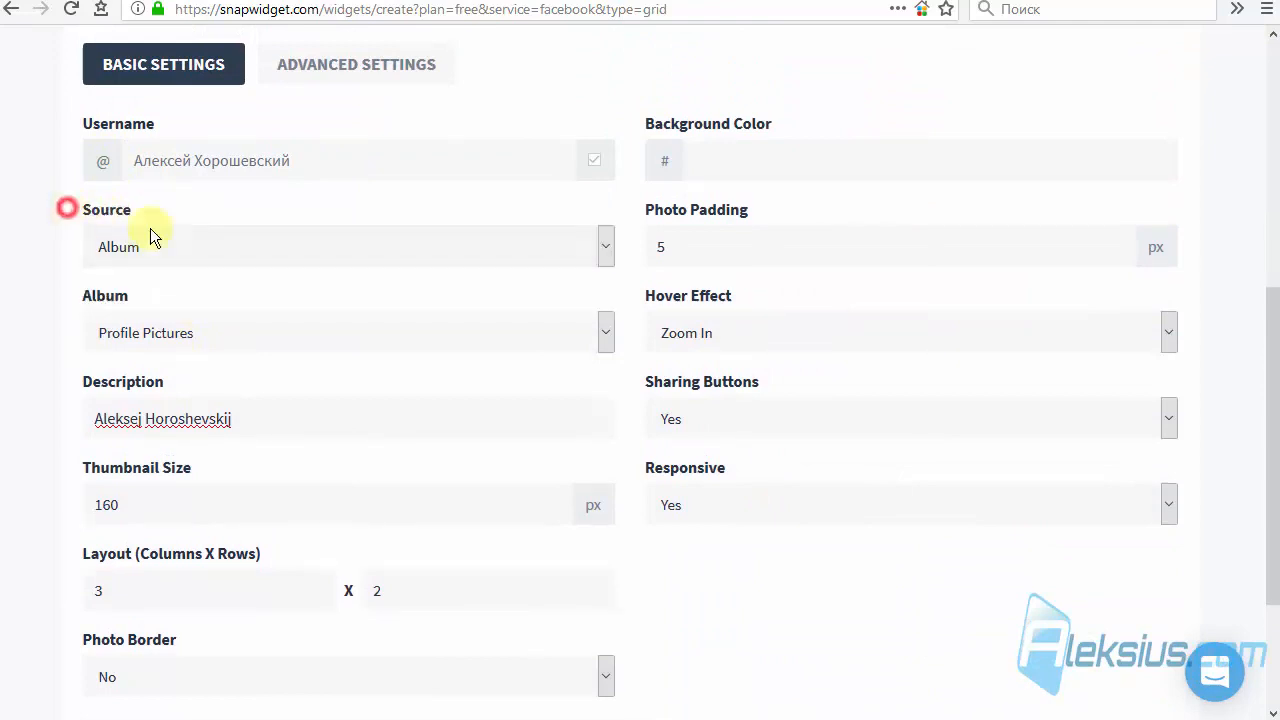
Step: Set the widget's album to Timeline Photos and check its images in the widget preview
click(168, 340)
click(164, 387)
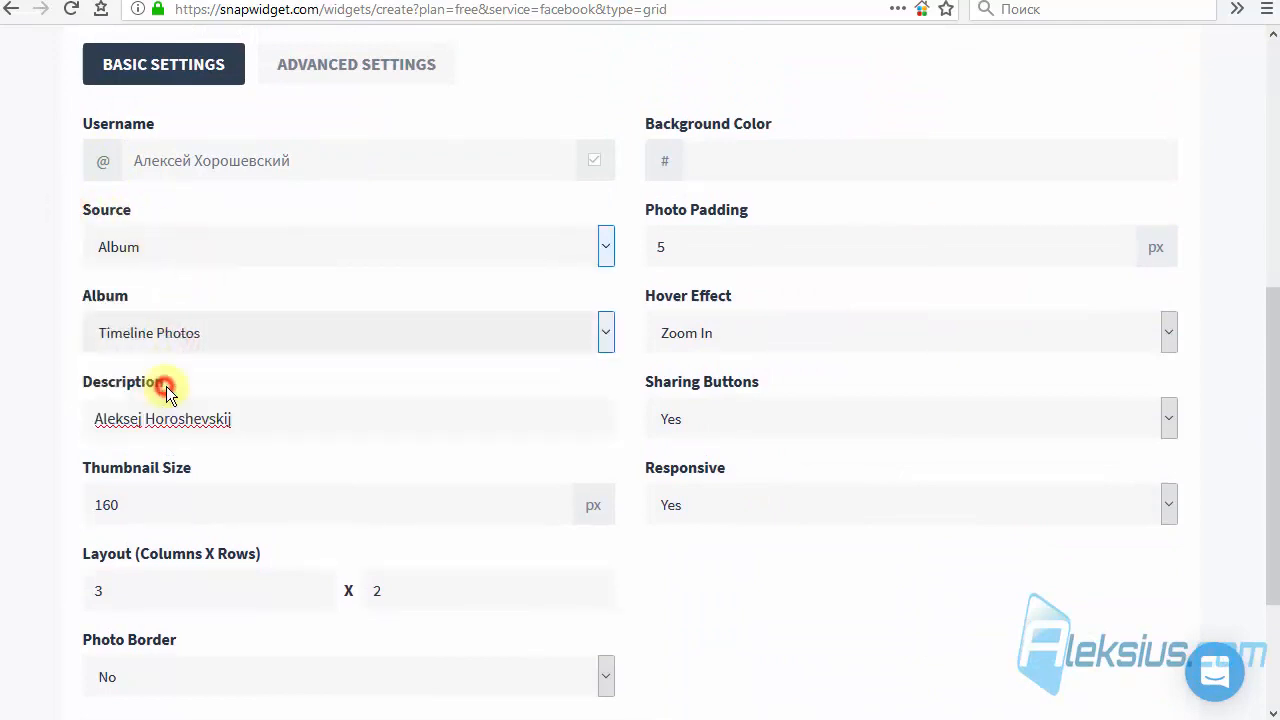
scroll(536, 405, up, 3)
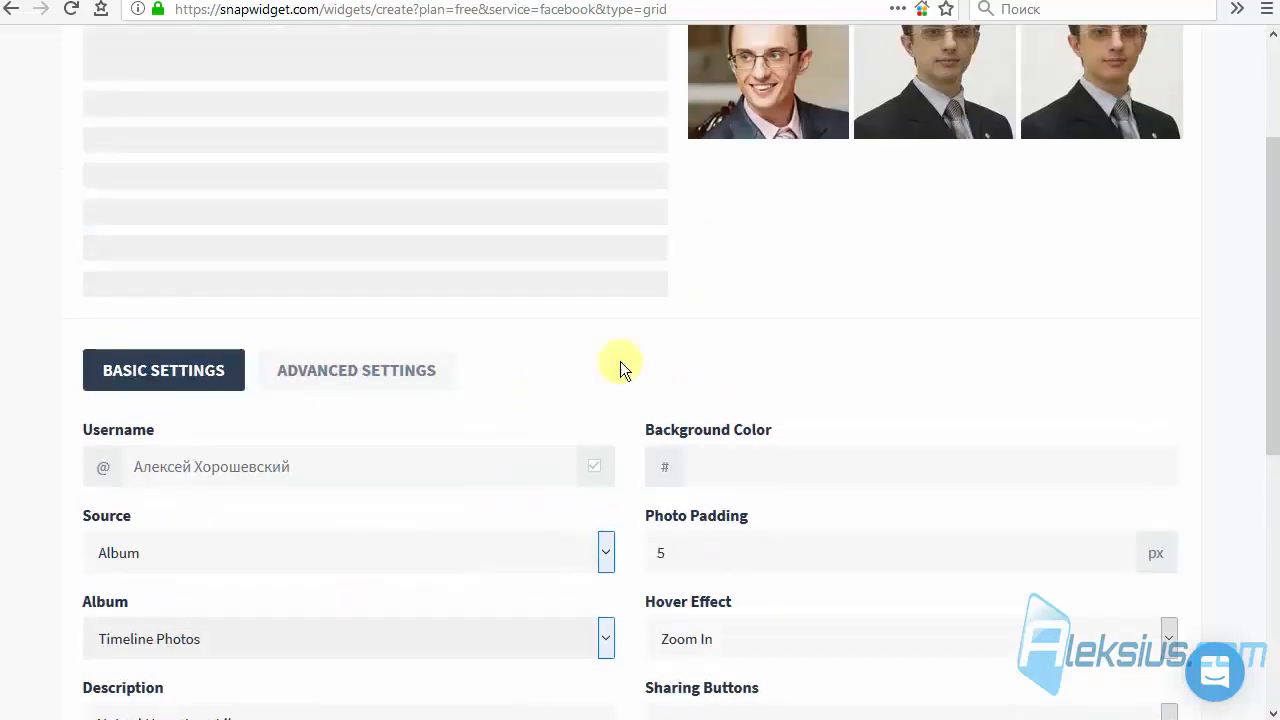
click(684, 350)
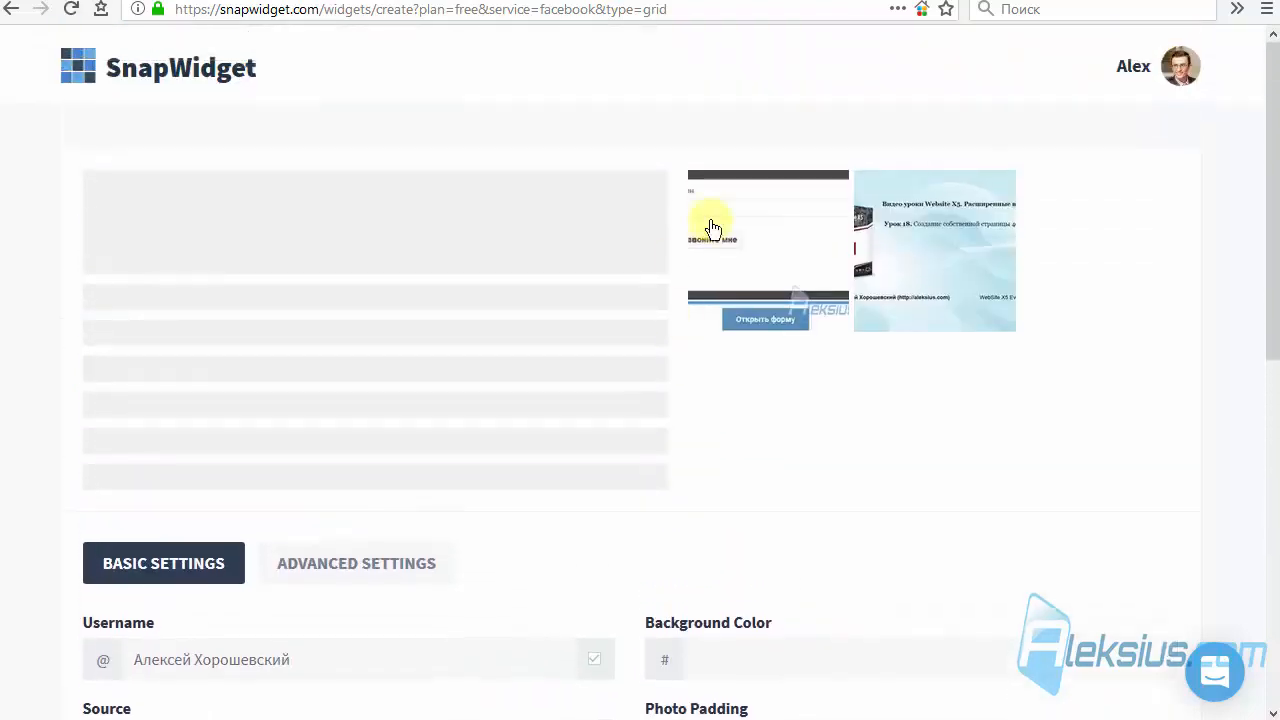
scroll(1019, 280, down, 4)
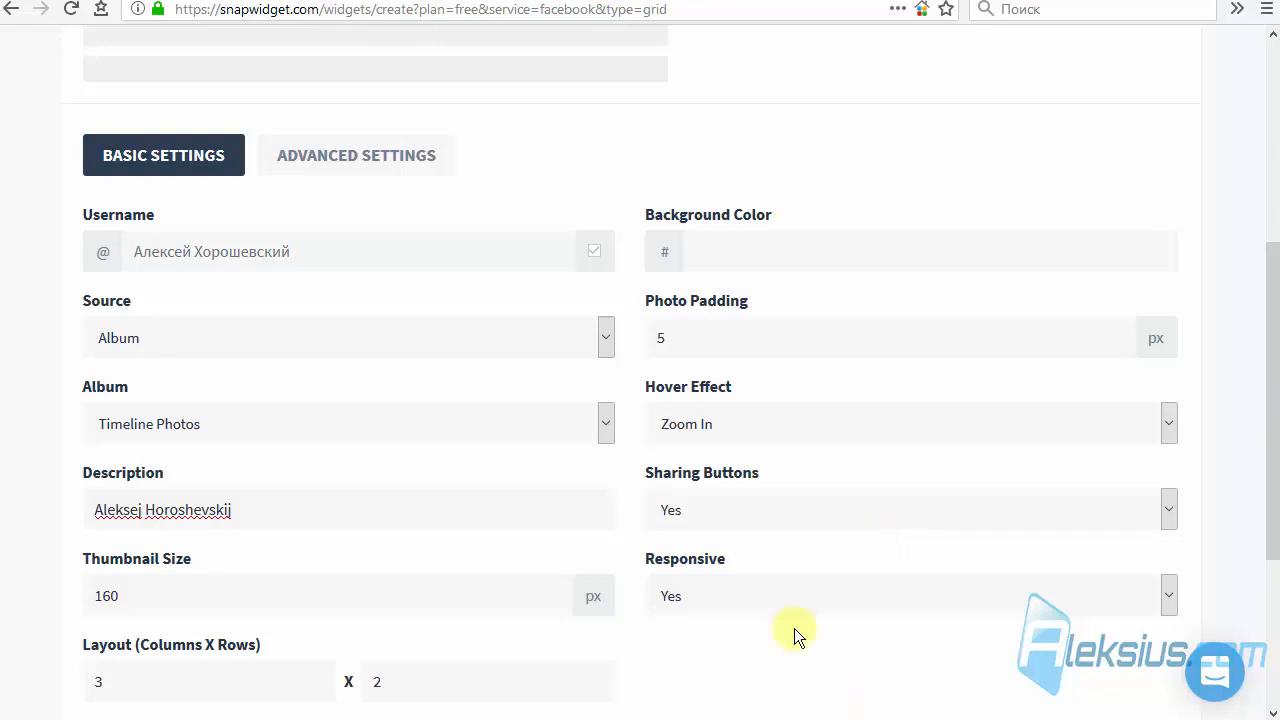
scroll(903, 691, up, 3)
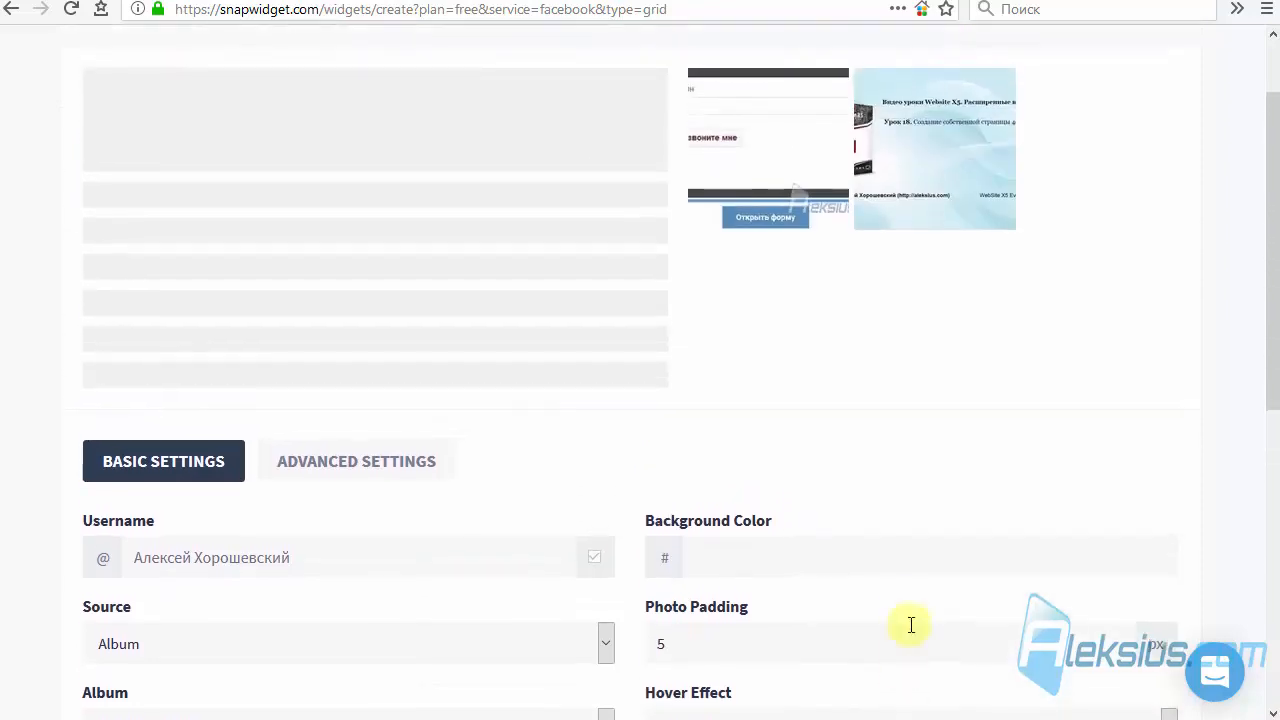